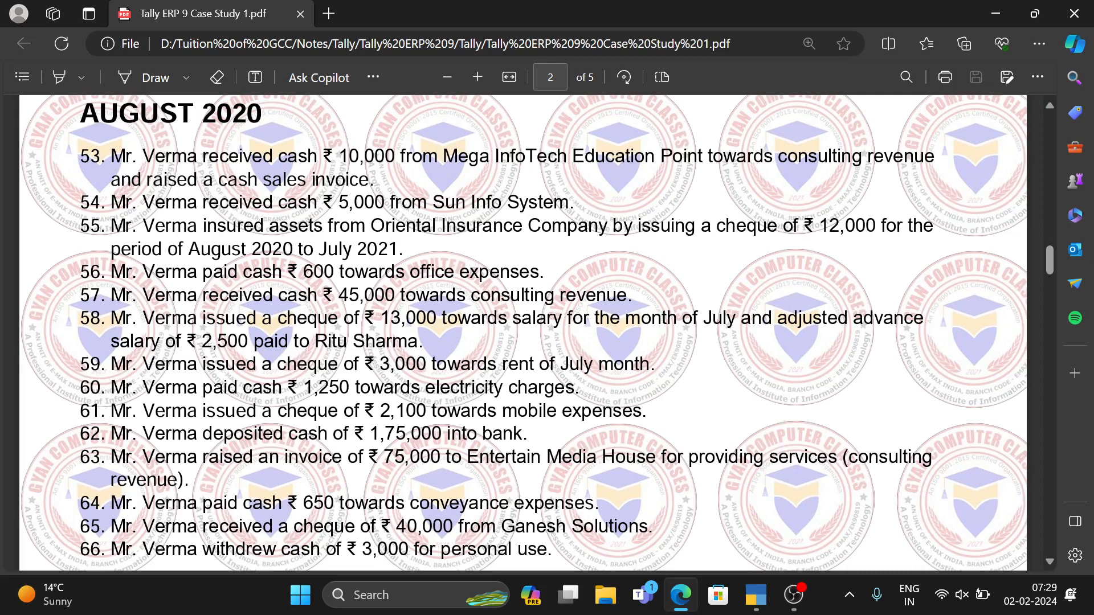
Open voucher entry in TallyPrime and read transaction 53, the Mega InfoTech cash sale, in the case study PDF
key("alt+Tab")
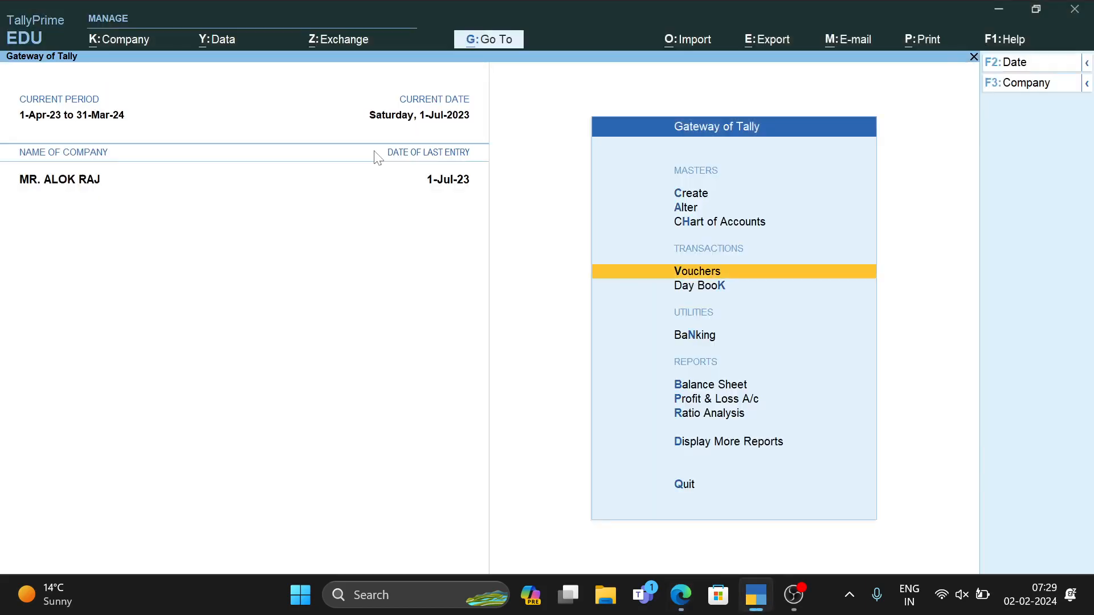
key("Return")
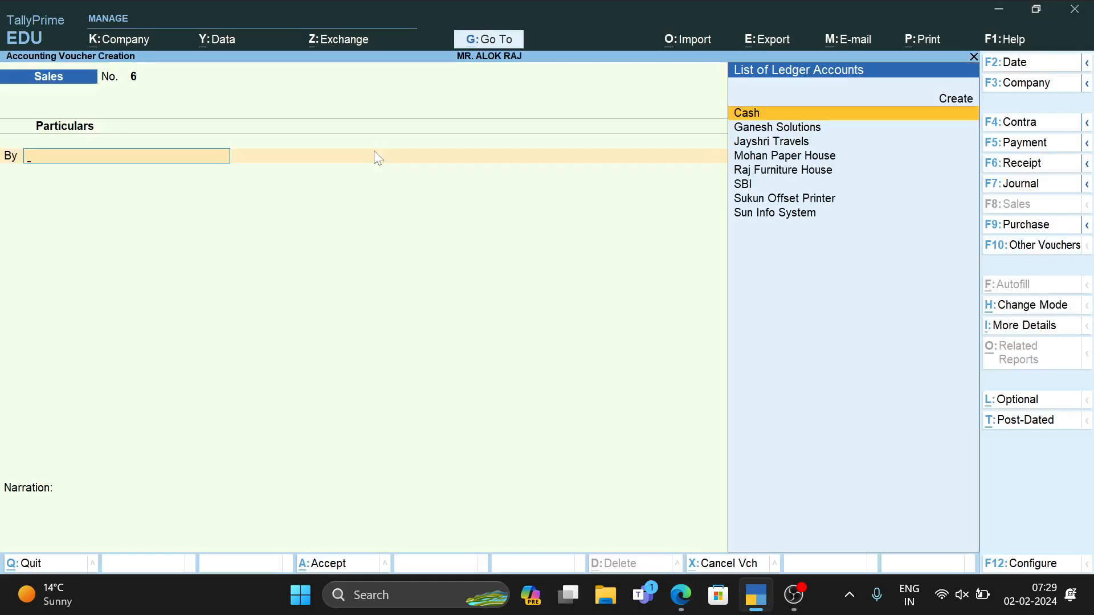
key("alt+Tab")
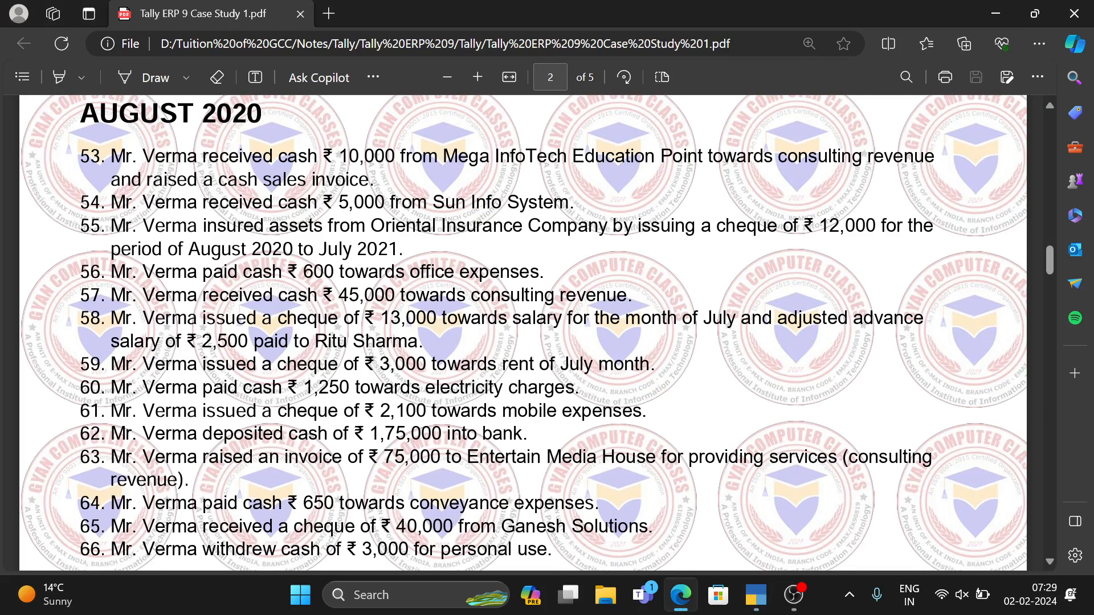
left_click_drag(442, 157, 924, 157)
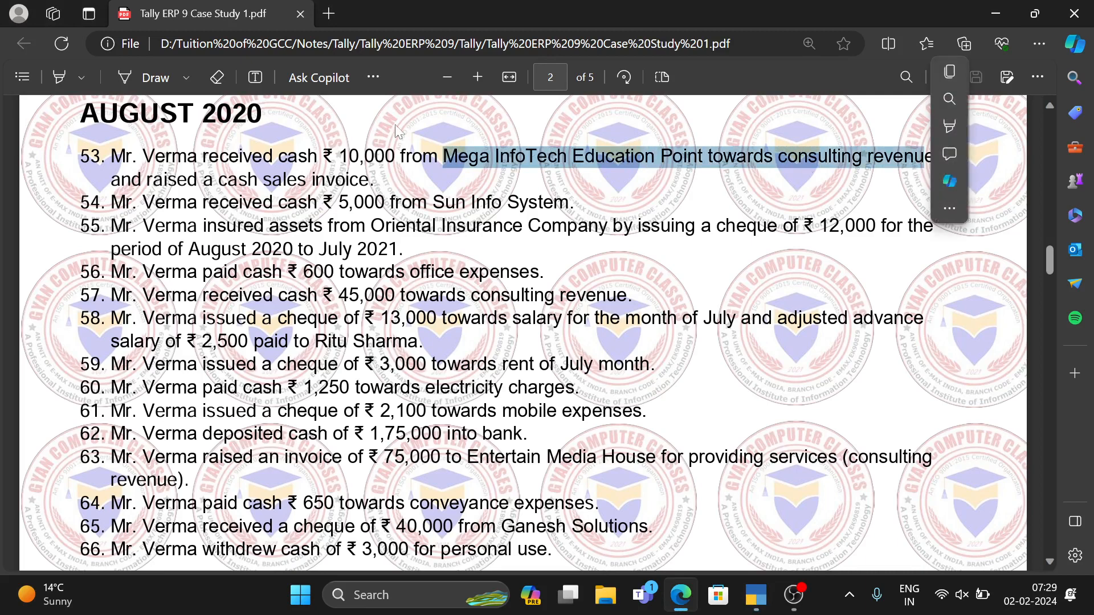
left_click_drag(263, 179, 340, 173)
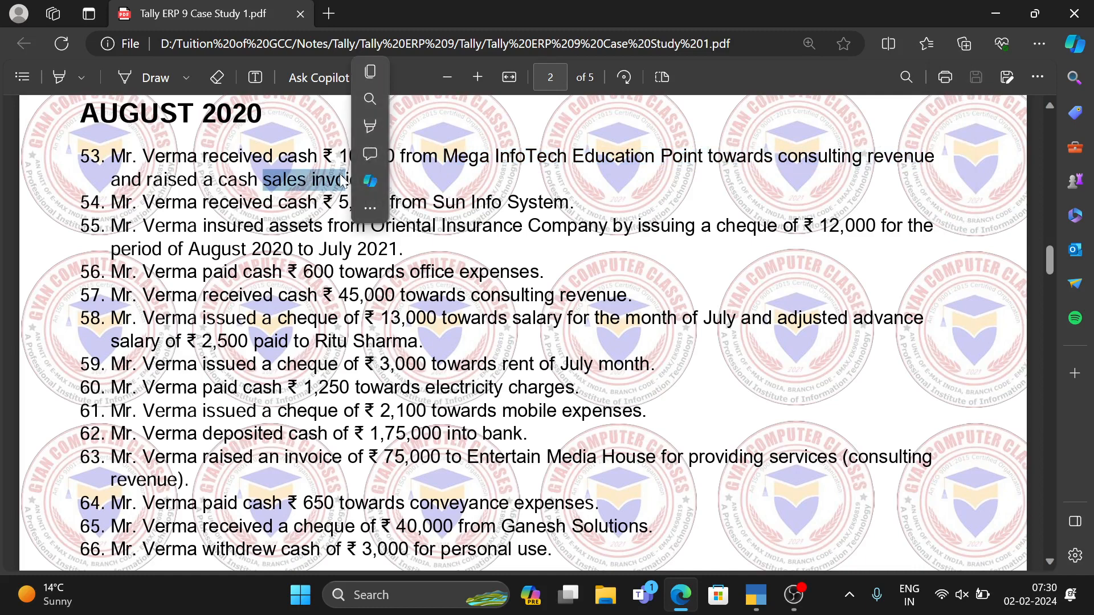
left_click(649, 170)
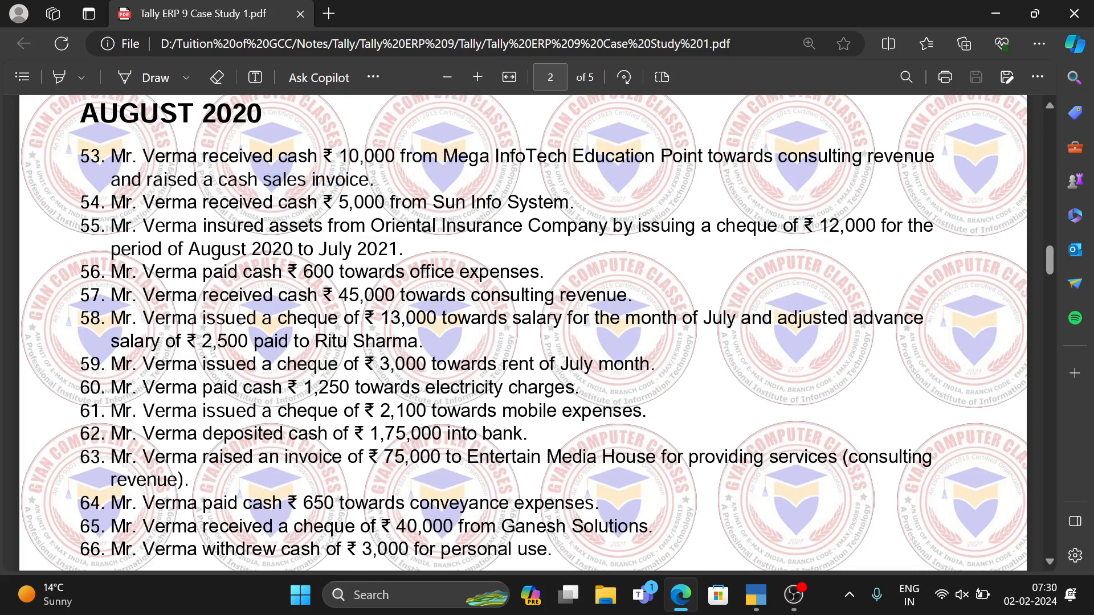
key("alt+Tab")
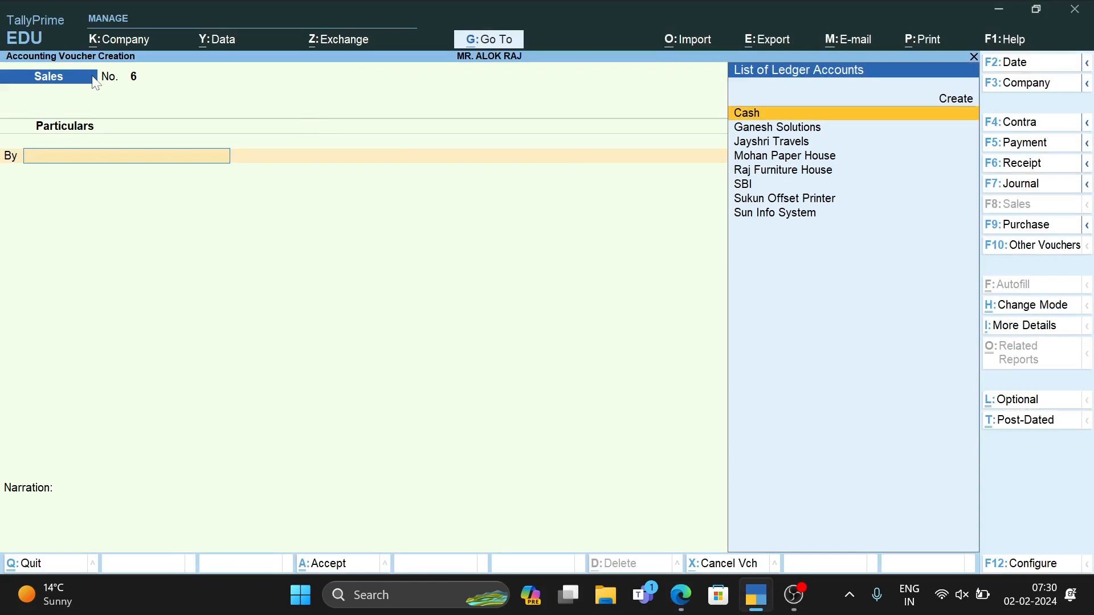
Quit and reopen the blank sales voucher, keeping its mode set to As Voucher
key("Escape")
key("Return")
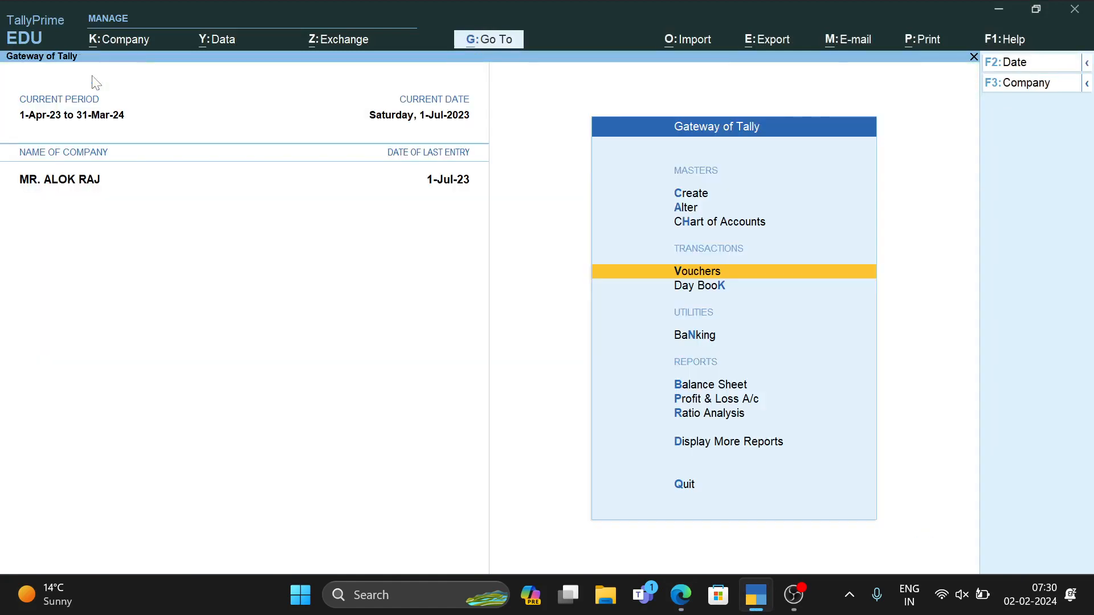
key("Return")
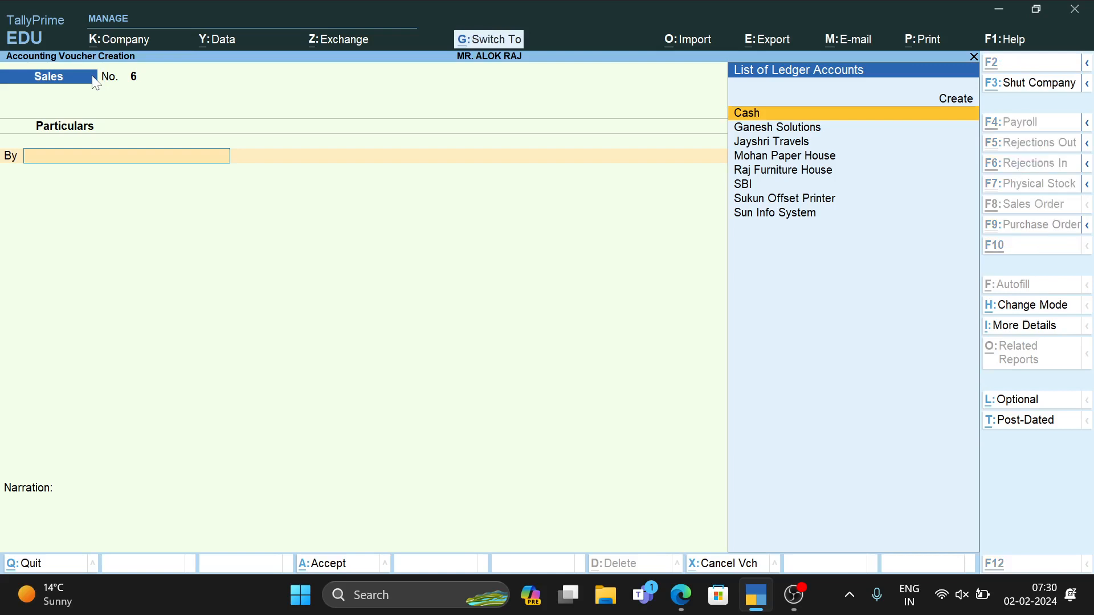
key("ctrl+h")
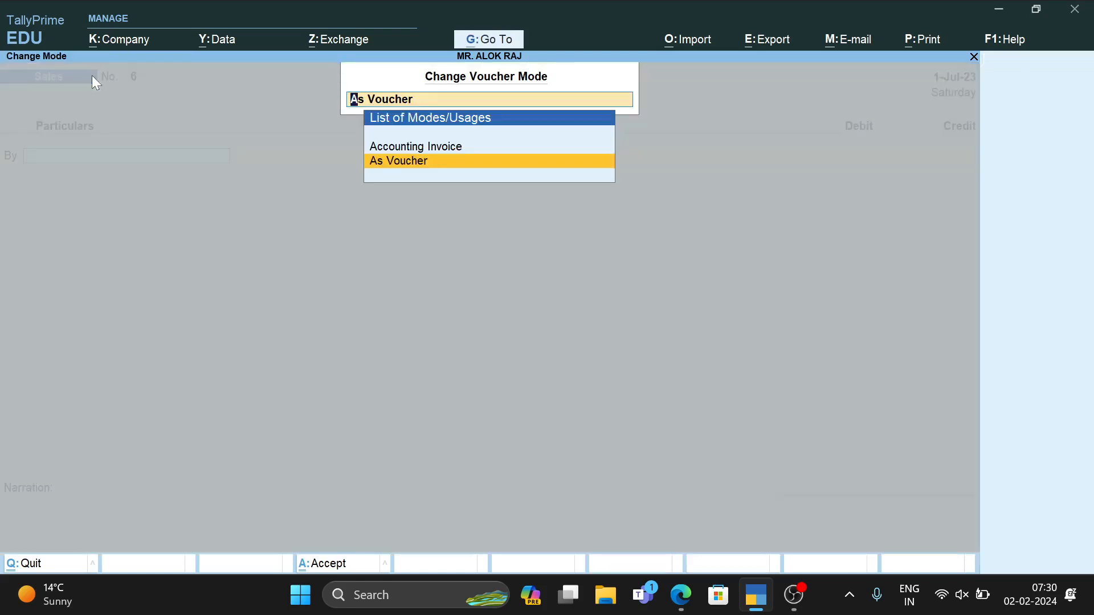
key("Return")
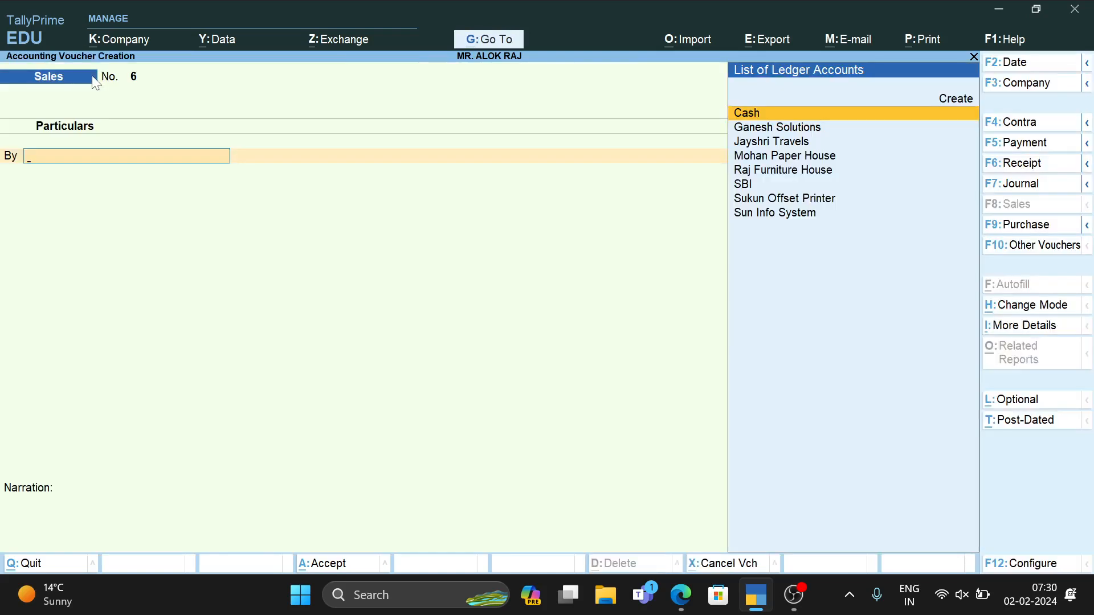
Debit Cash and credit Consulting Revenue with 10,000, accepting blank dispatch details and the default party details
key("Return")
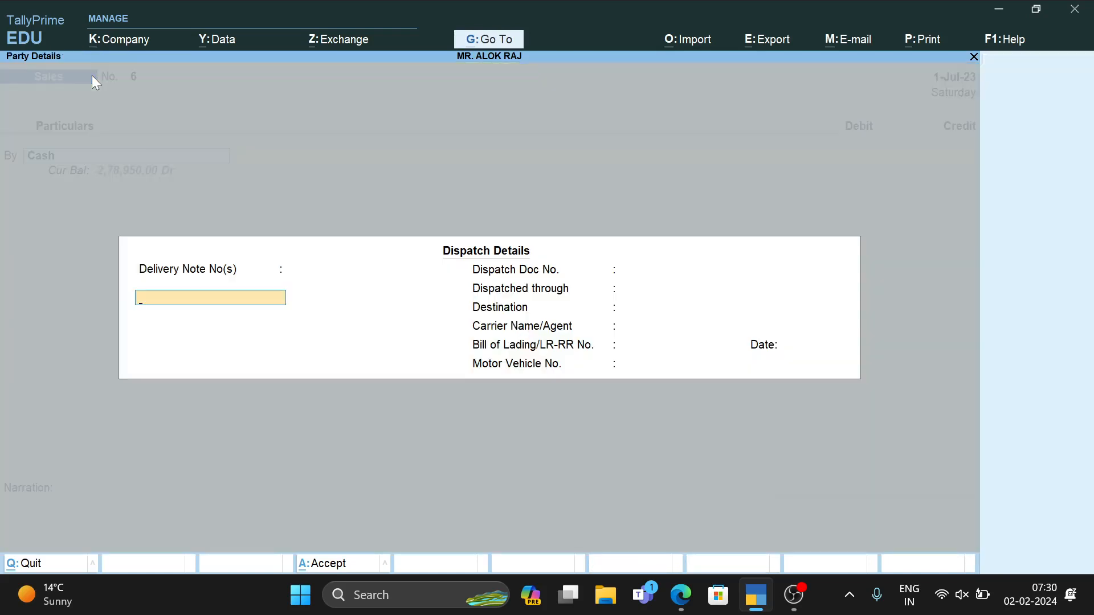
key("ctrl+a")
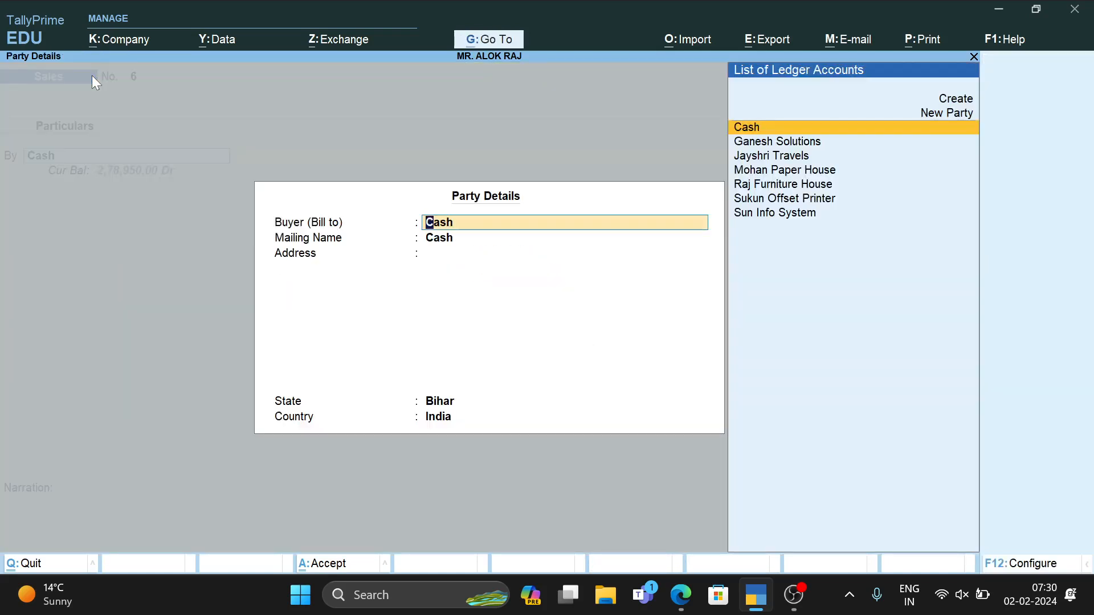
key("ctrl+a")
key("alt+Tab")
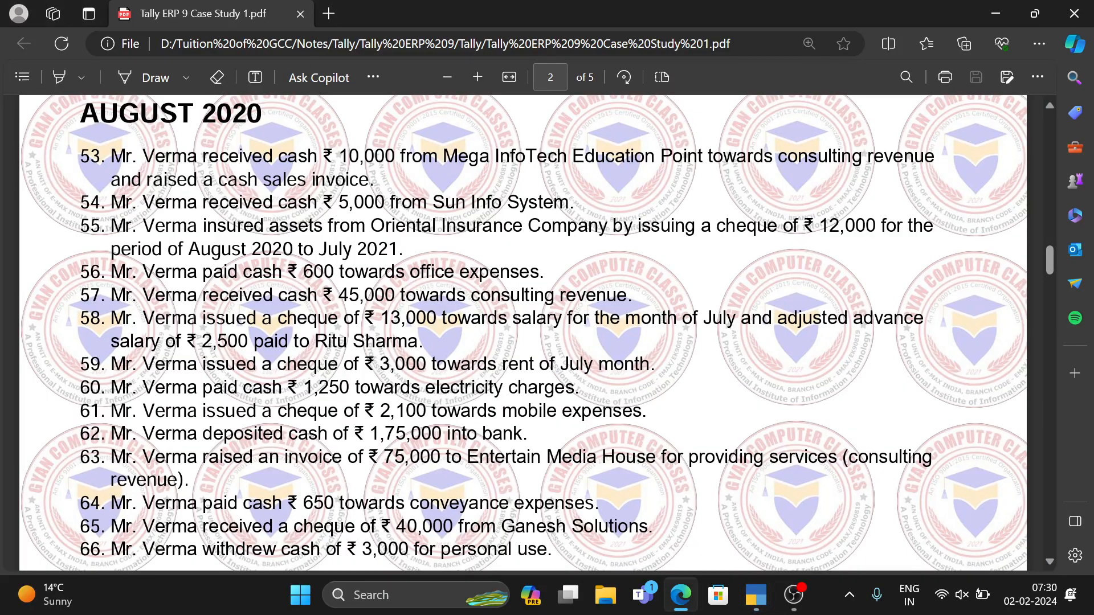
left_click_drag(340, 156, 395, 156)
key("alt+Tab")
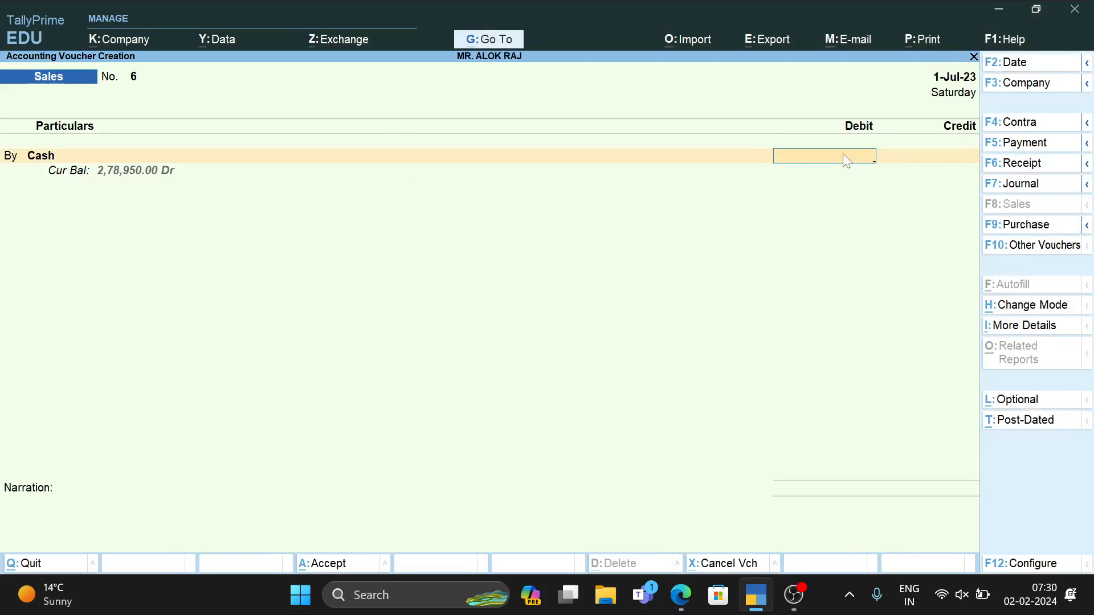
type("0000")
key("Return")
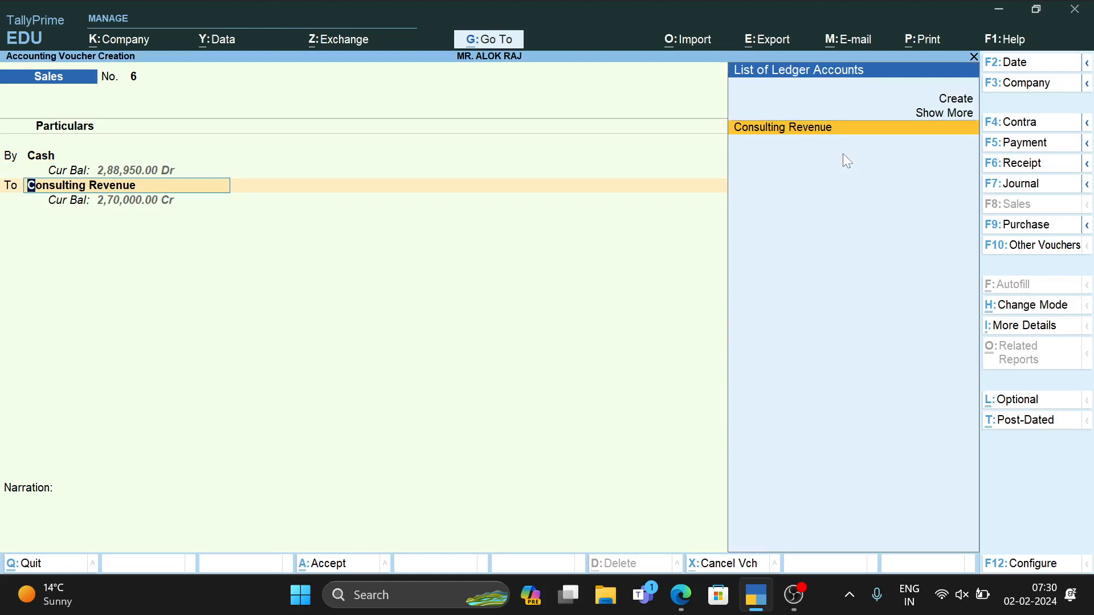
key("Return")
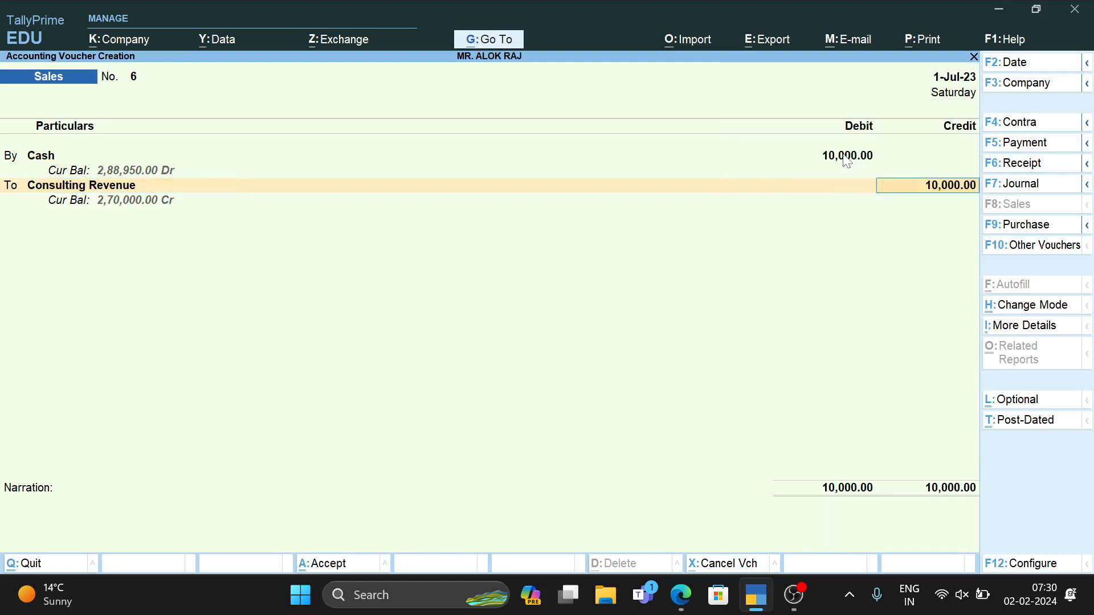
Check the sale entry against transaction 53 in the PDF, preview the printed invoice, and close the preview
key("alt+Tab")
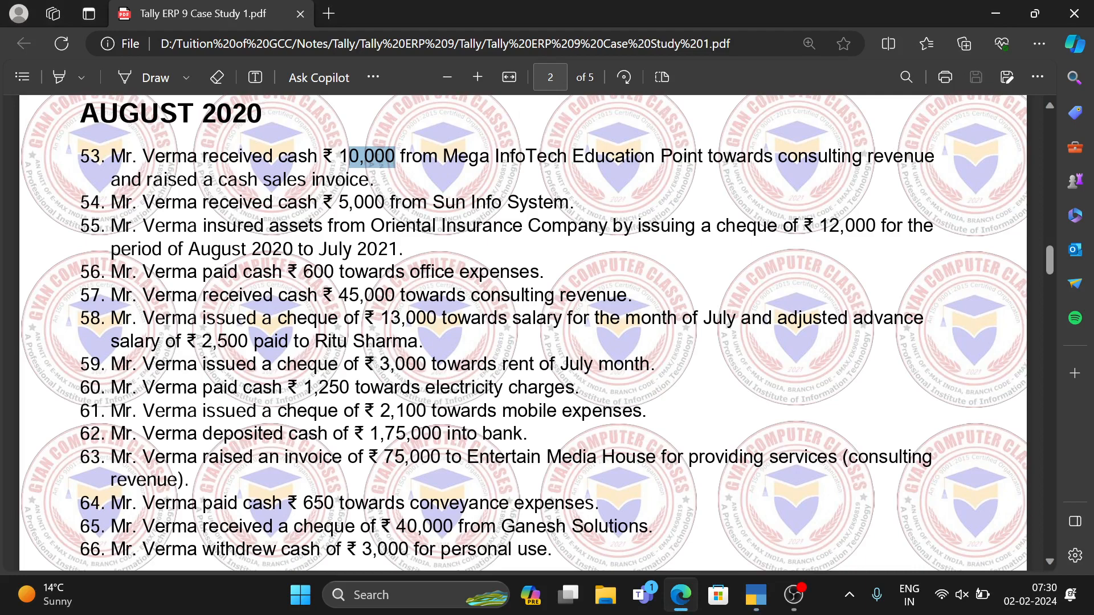
key("alt+Tab")
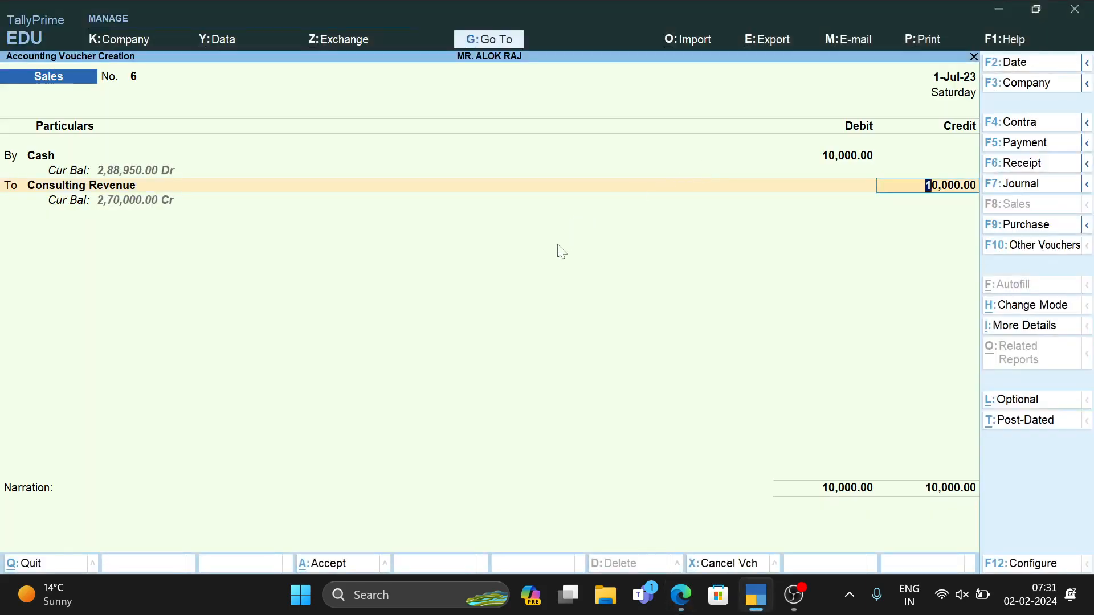
key("ctrl")
key("ctrl+p")
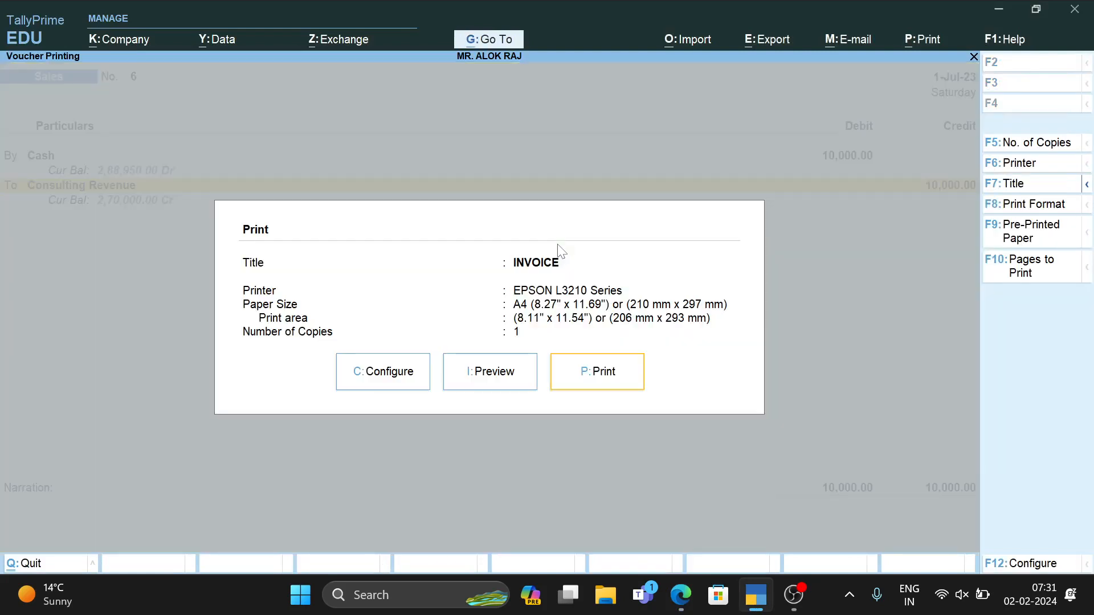
left_click(479, 374)
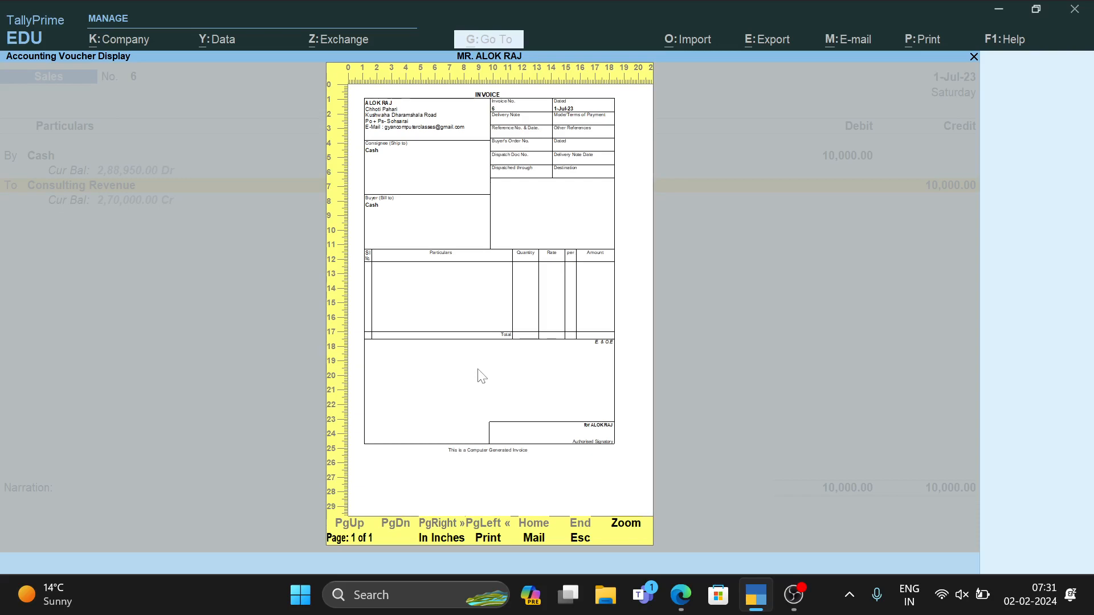
key("Escape")
key("Escape")
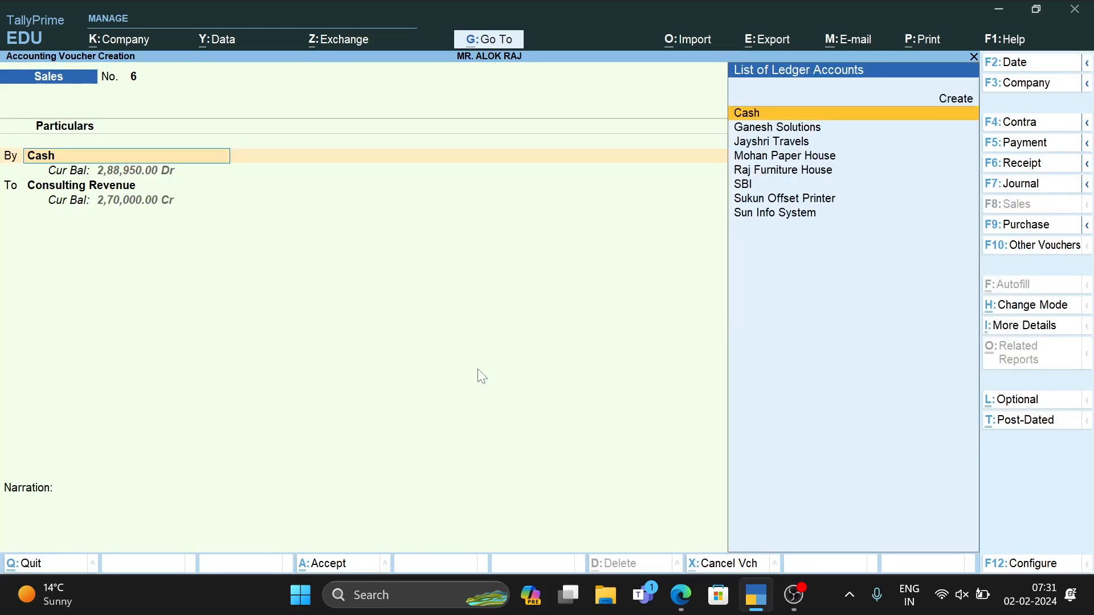
Advance through the cash sale entry to its narration, preview the invoice again, and return to the voucher
key("Return")
key("Return")
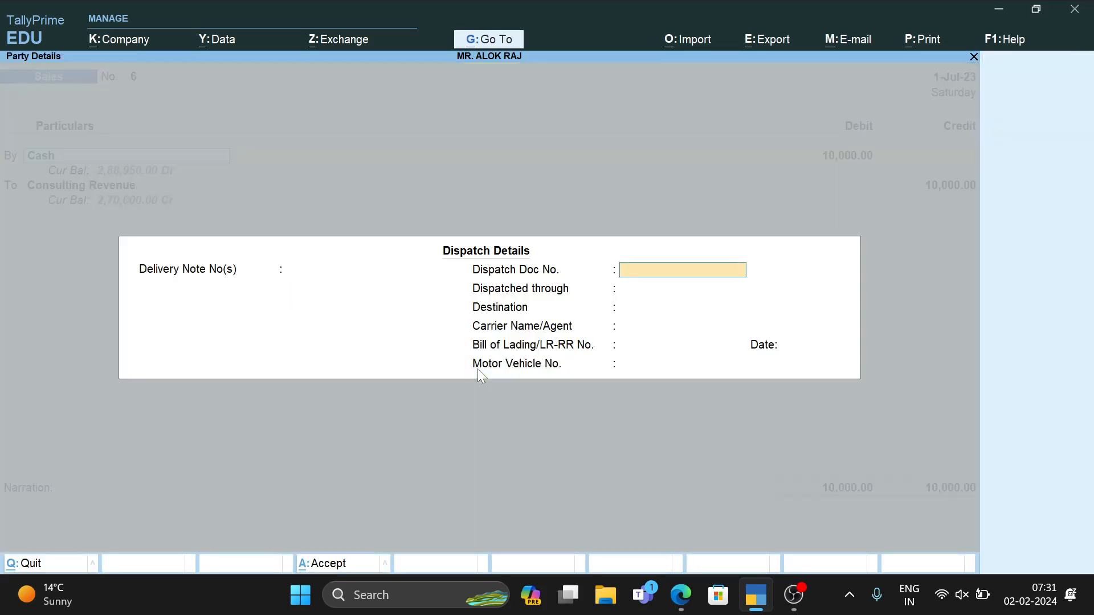
key("Return")
key("Return")
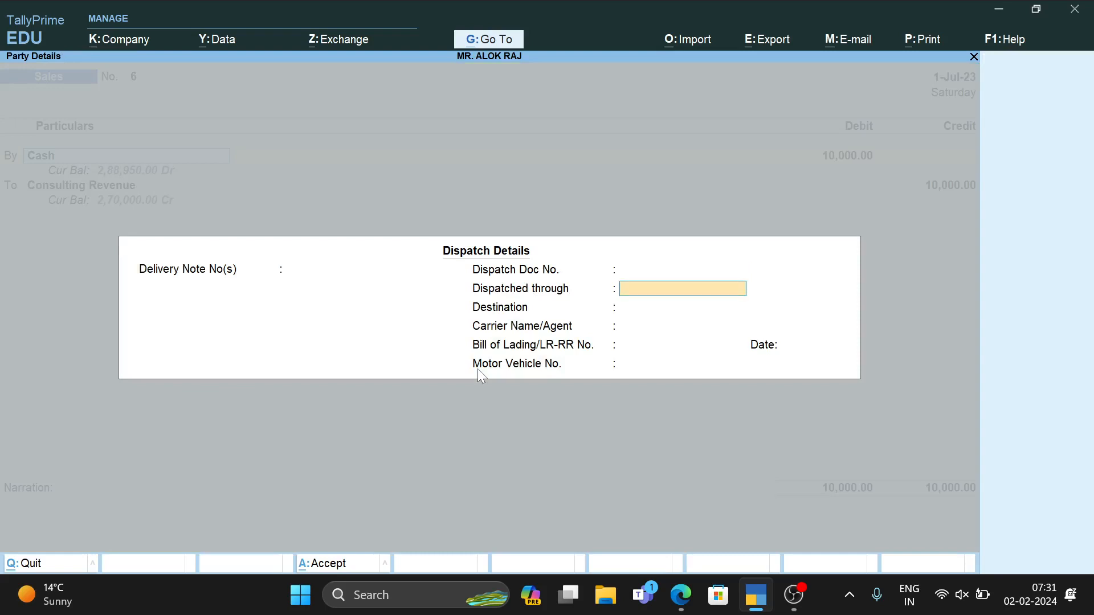
key("Escape")
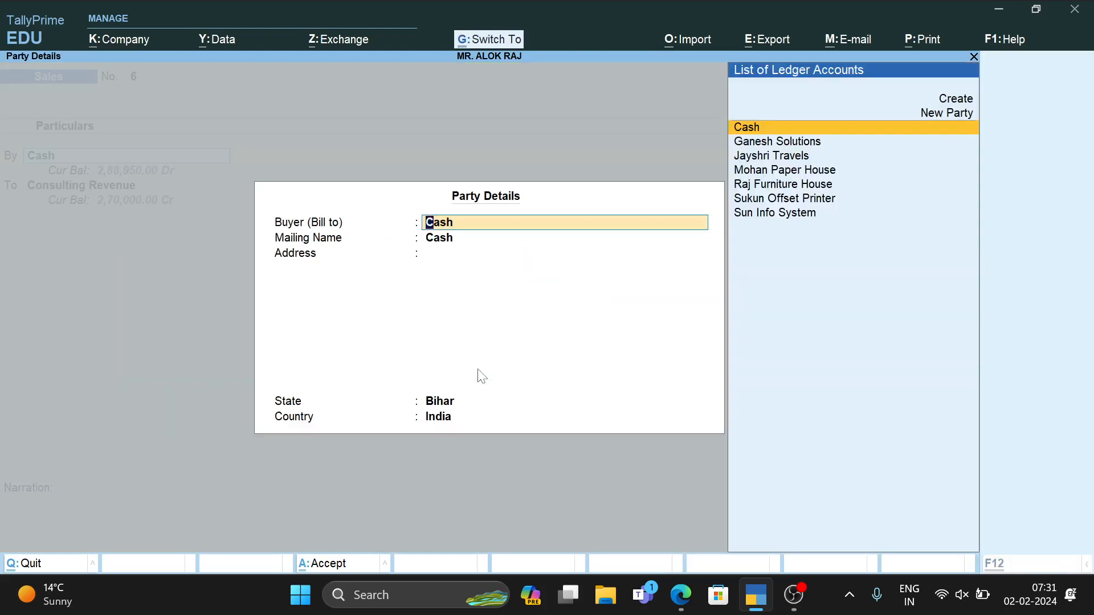
key("Escape")
key("Return")
key("Return")
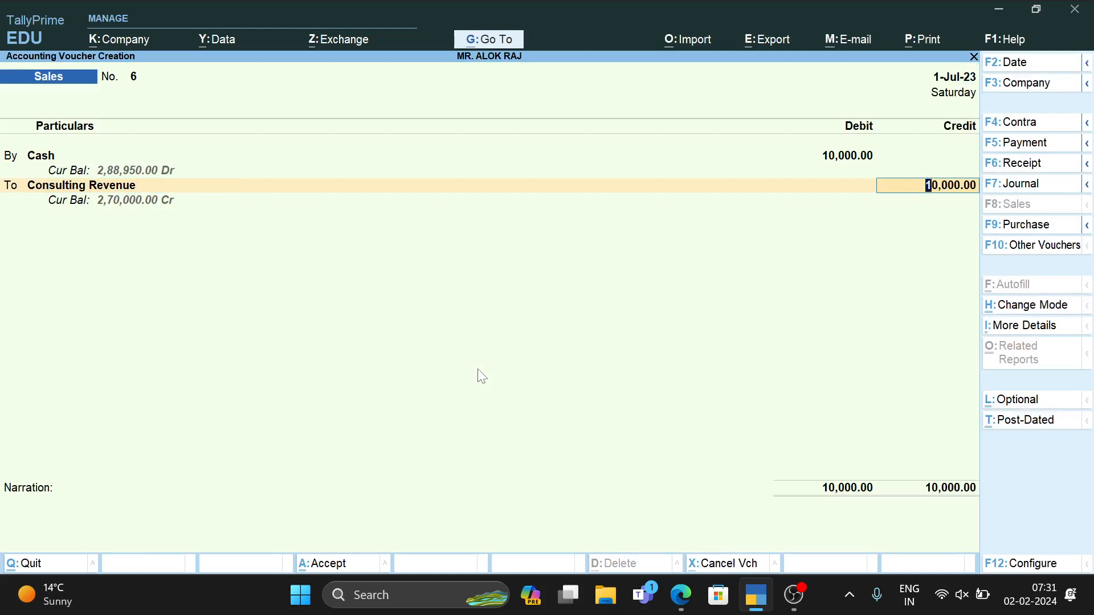
key("Return")
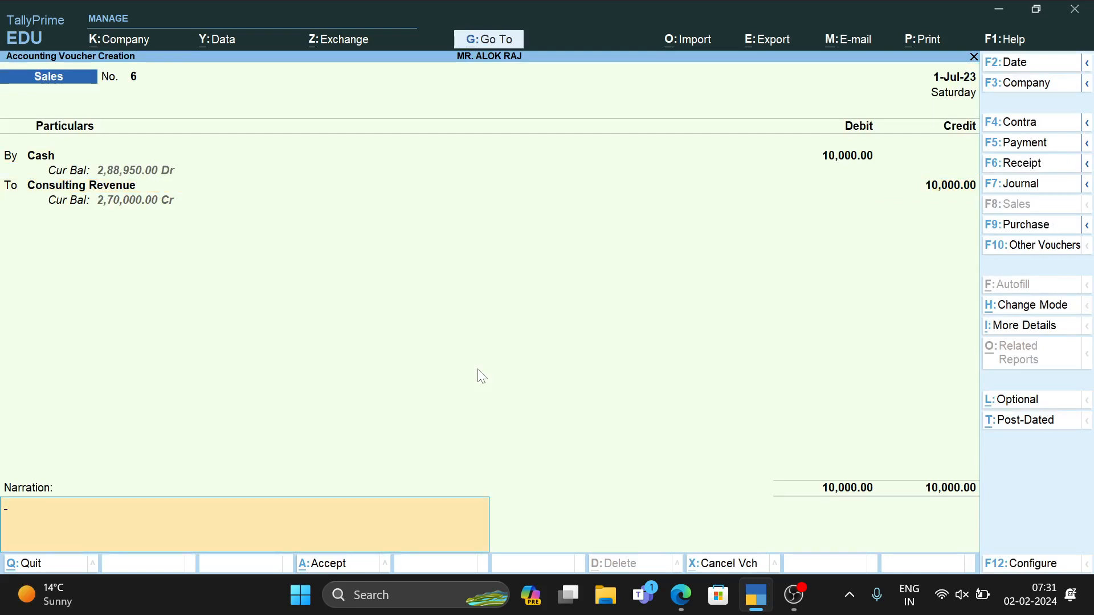
key("alt+p")
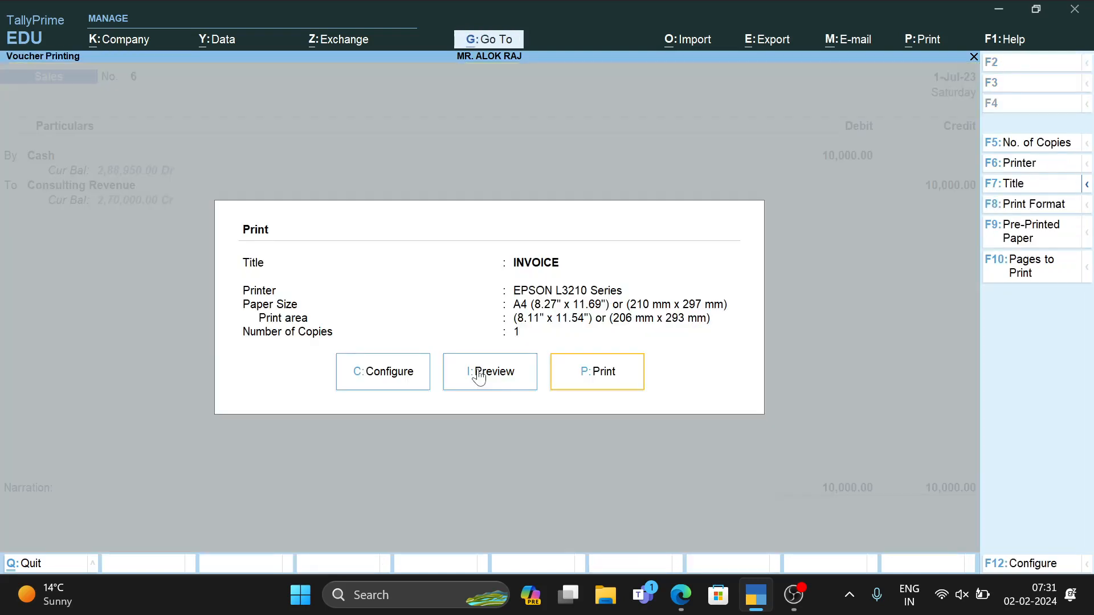
left_click(525, 379)
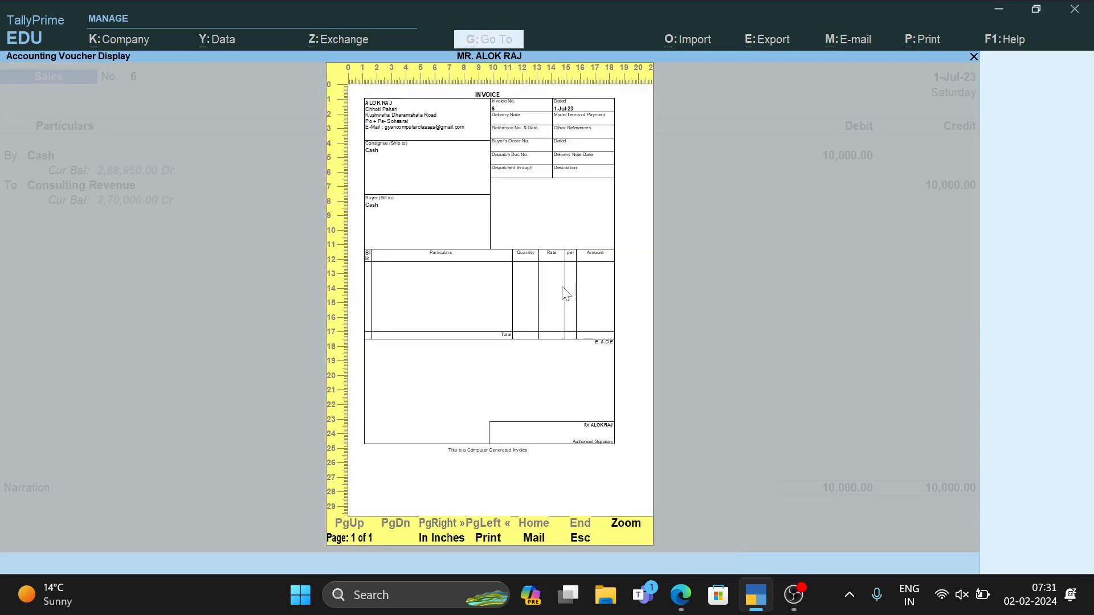
key("Escape")
key("Escape")
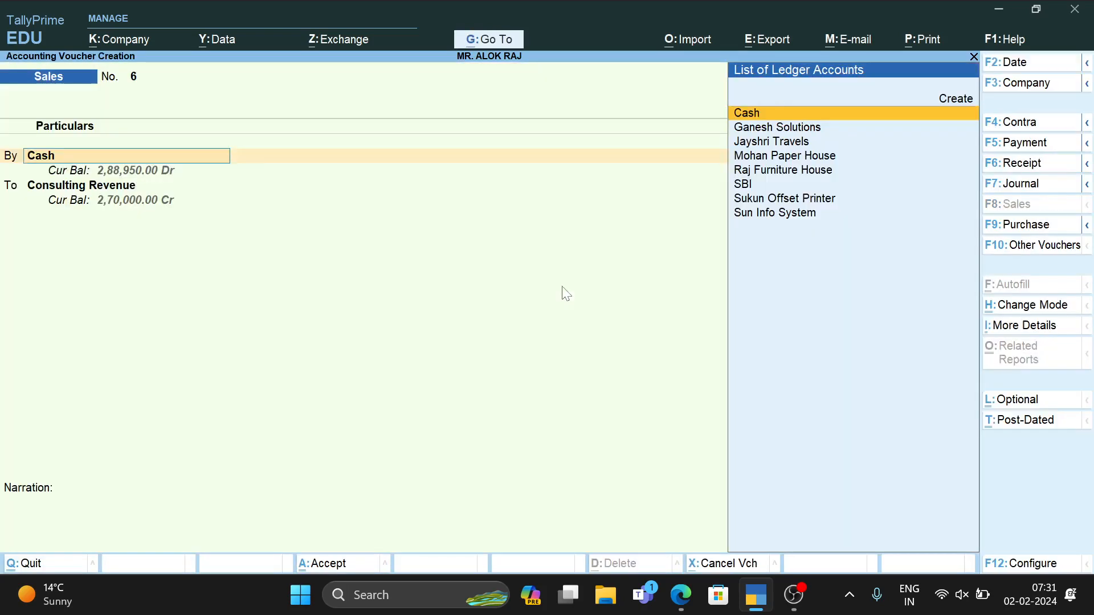
Accept the Cash party's dispatch and party details and save the 10,000 cash sales voucher without a narration
key("Return")
key("Return")
key("Return")
key("Return")
key("Return")
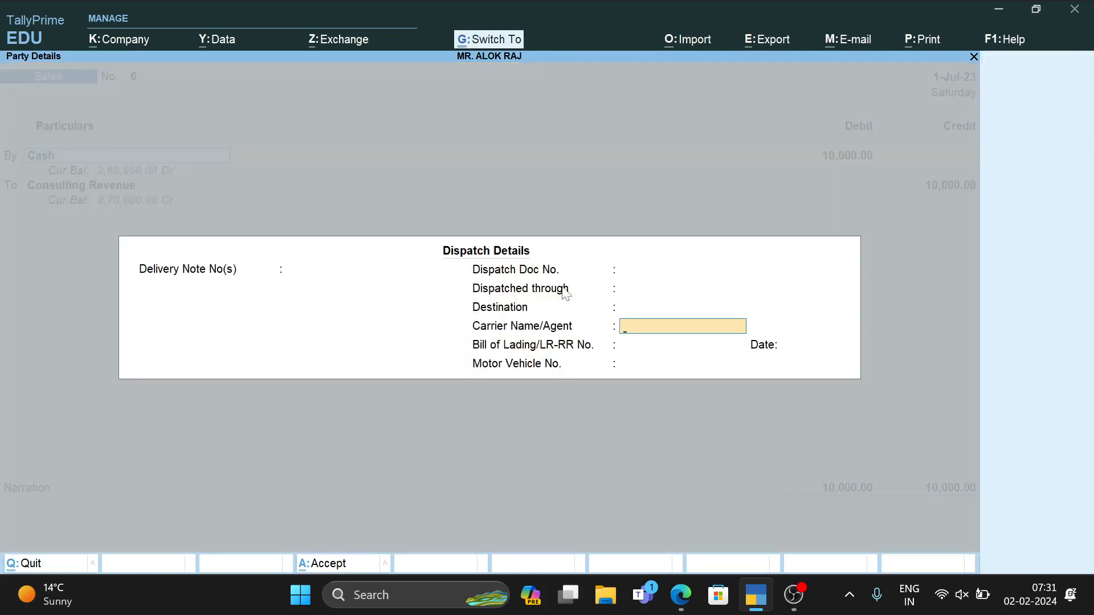
key("ctrl+a")
key("ctrl+a")
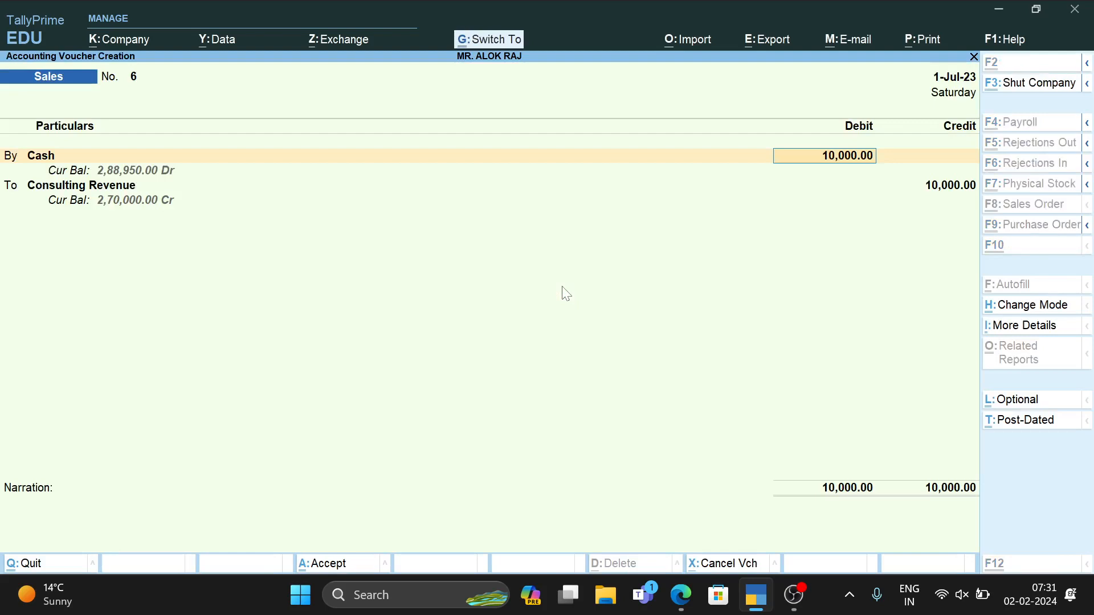
key("ctrl+a")
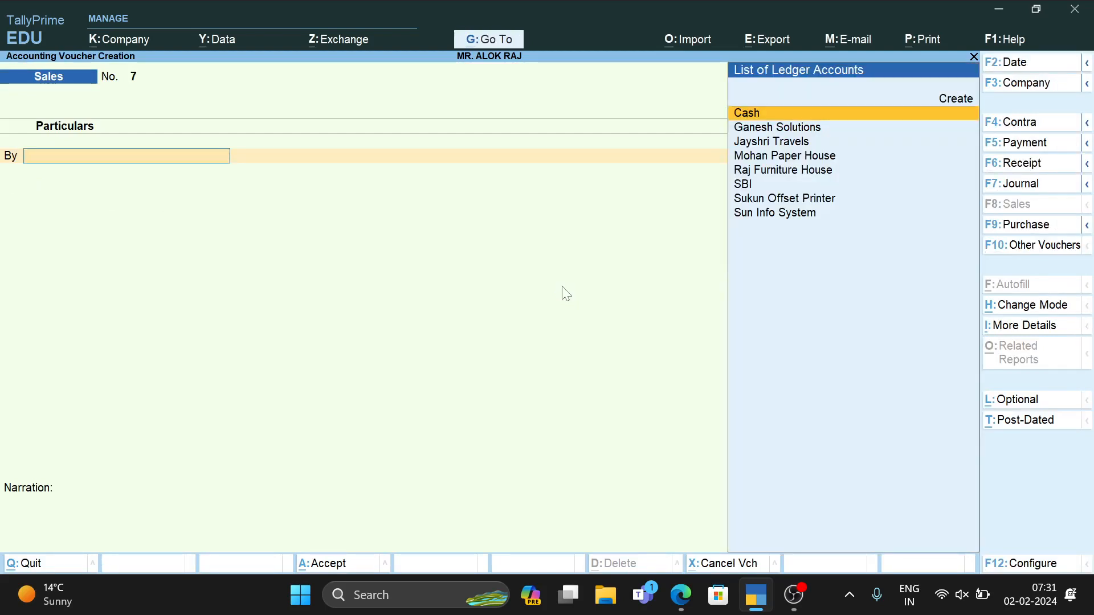
Consult the August 2020 transactions in the case study PDF and return to the blank sales voucher
key("alt+Tab")
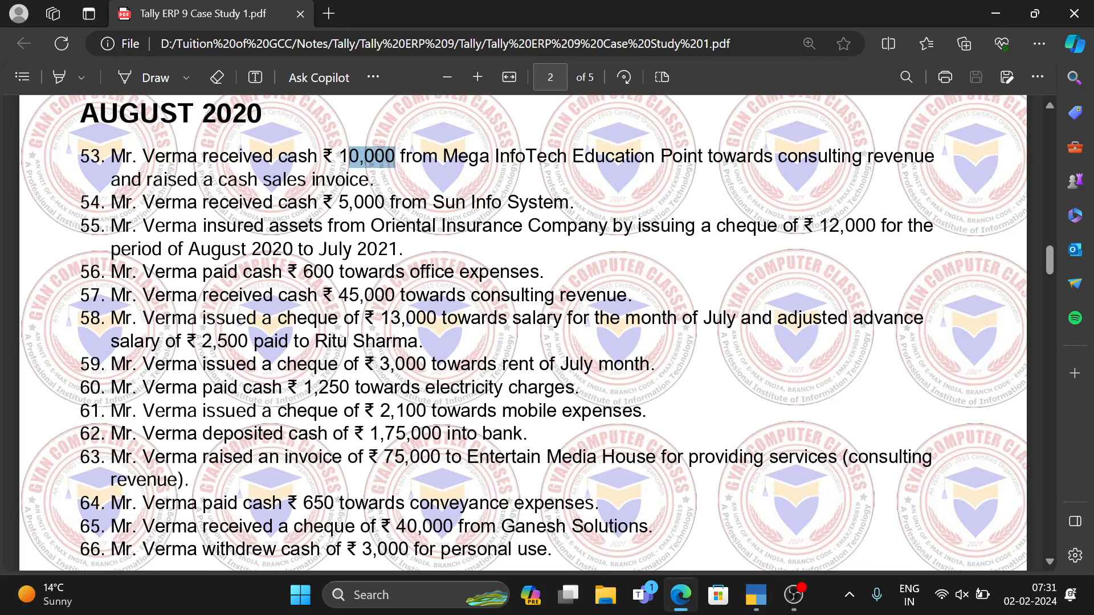
key("alt+Tab")
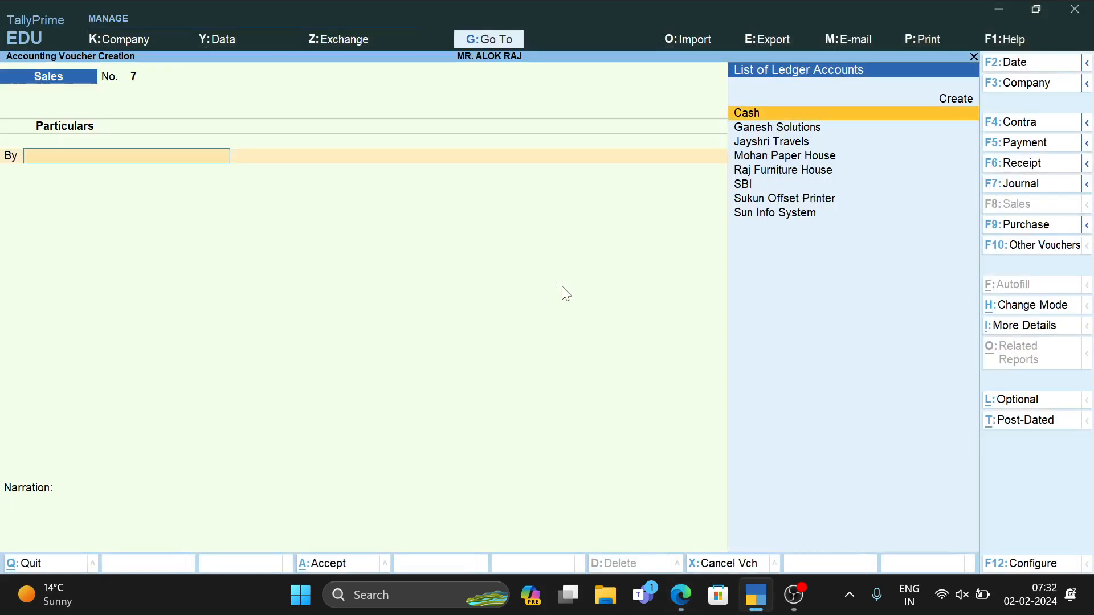
Start a receipt voucher and credit Sun Info System with 5,000
key("F6")
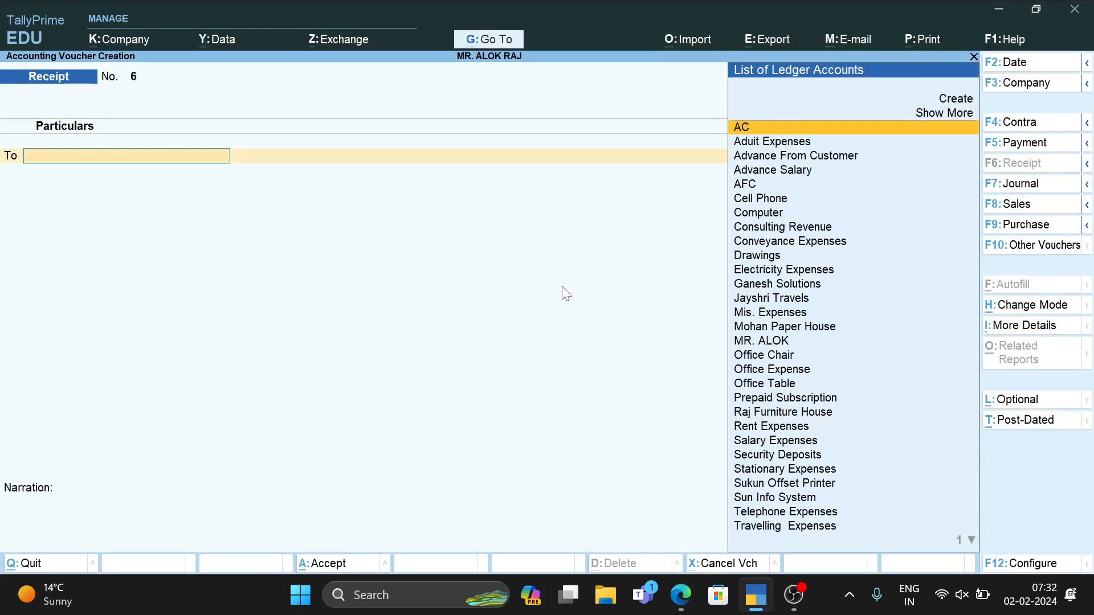
type("su")
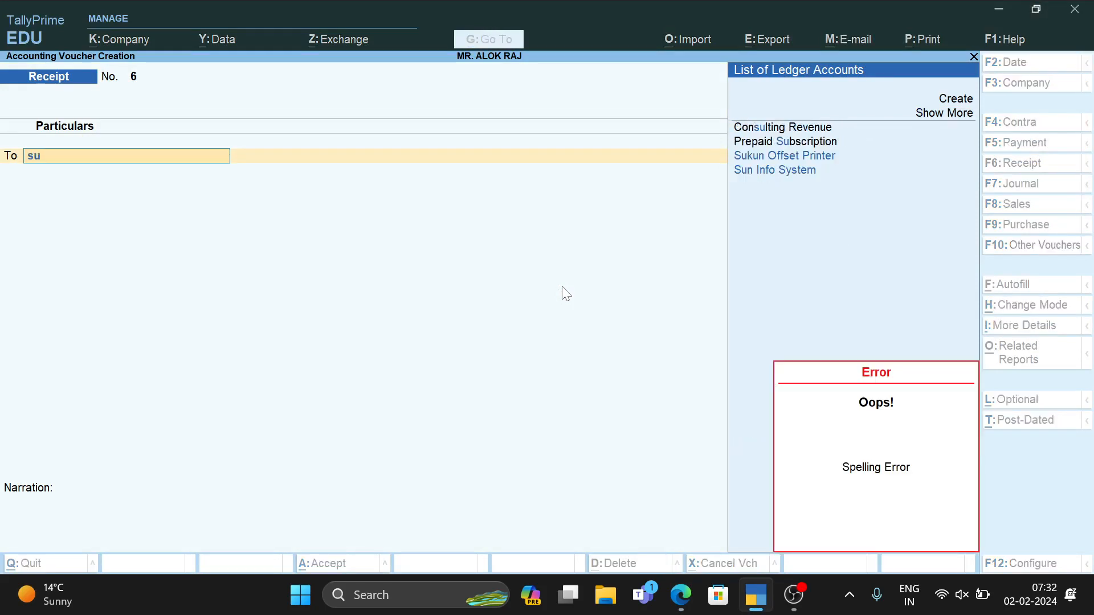
key("Down")
key("Return")
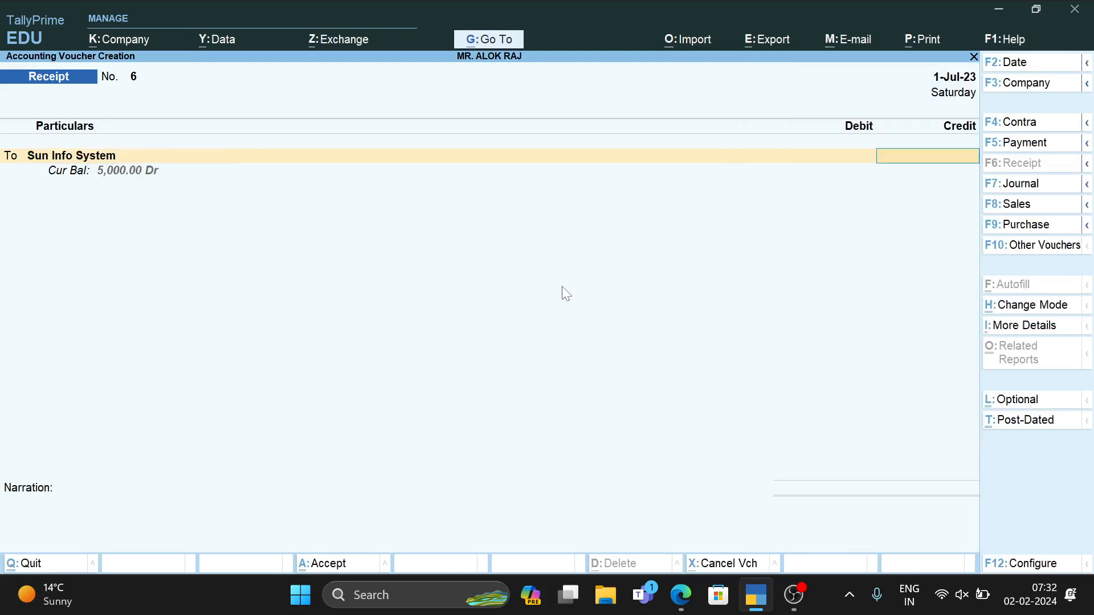
type("5000")
key("Return")
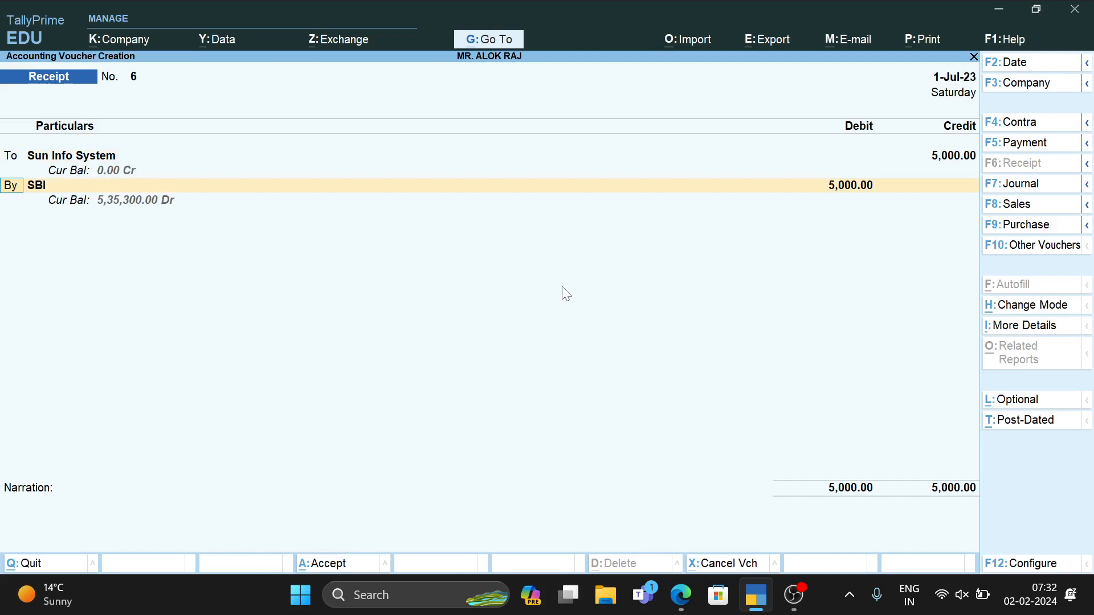
Replace the receipt's debit ledger with Cash, check it against transaction 54 in the PDF, and save the voucher in TallyPrime
key("Return")
type("Ca")
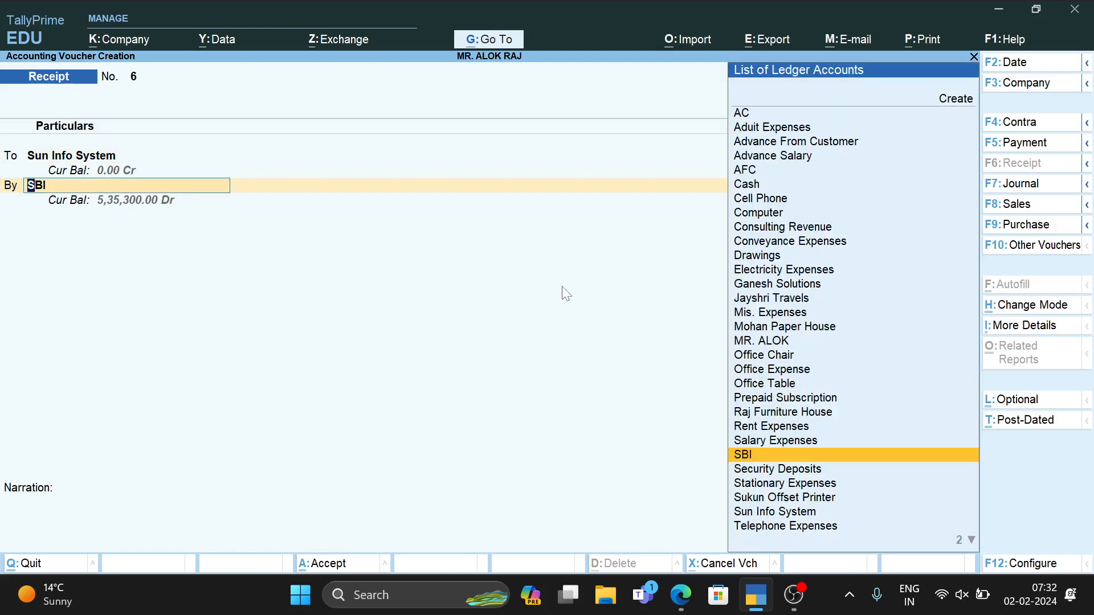
type("sh")
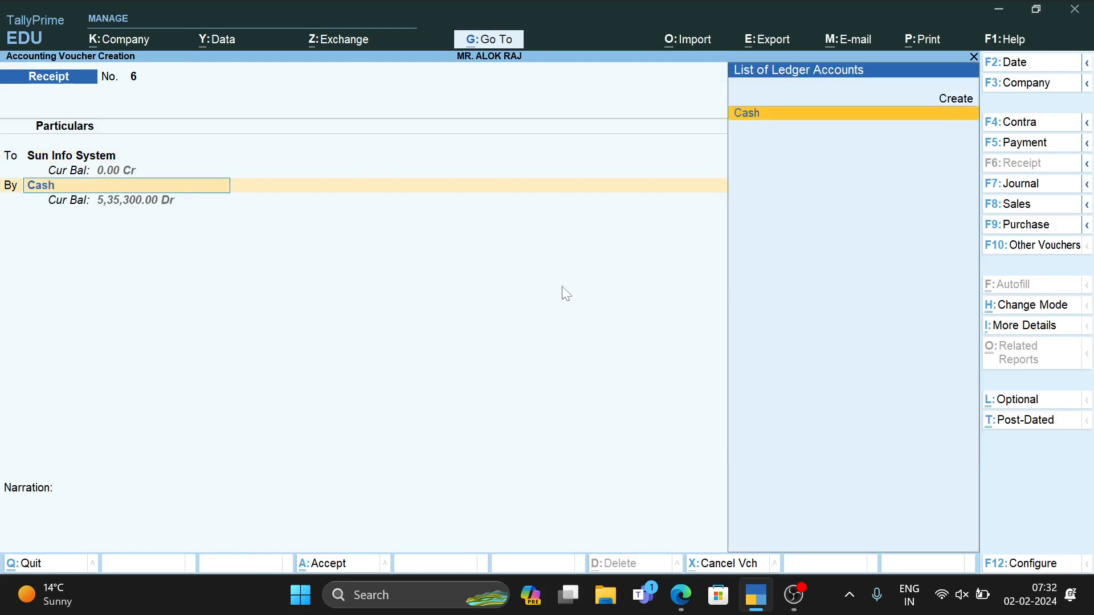
key("alt+Tab")
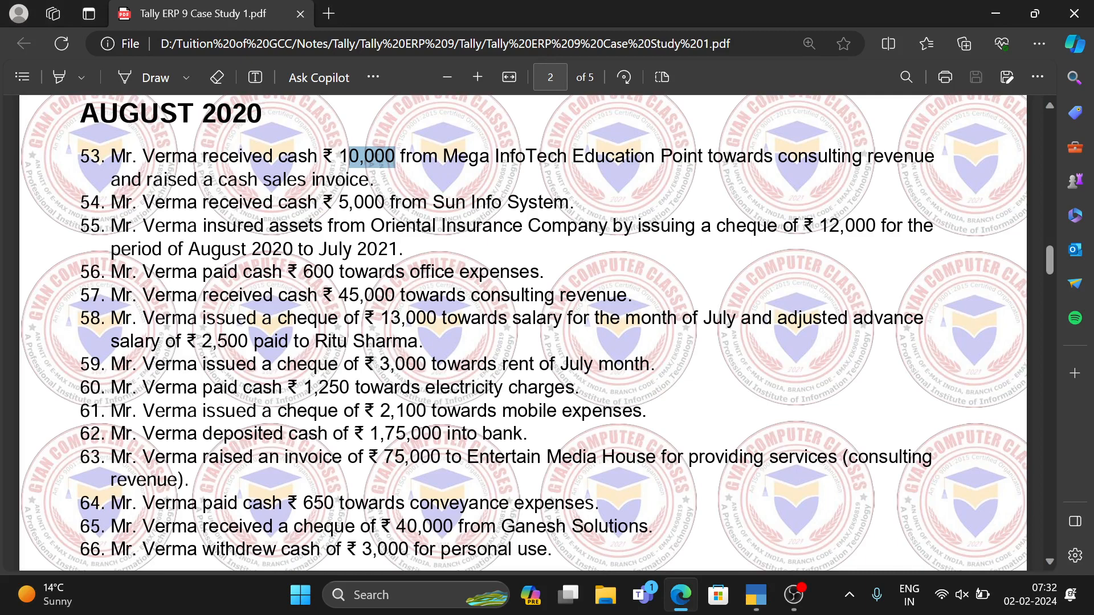
double_click(360, 202)
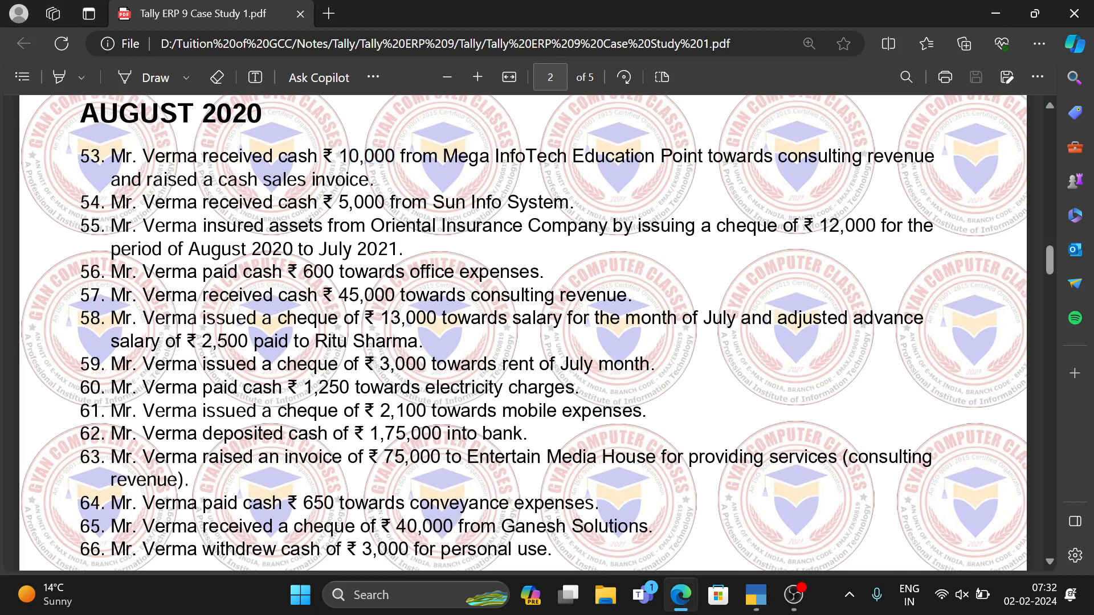
left_click(672, 199)
key("alt+Tab")
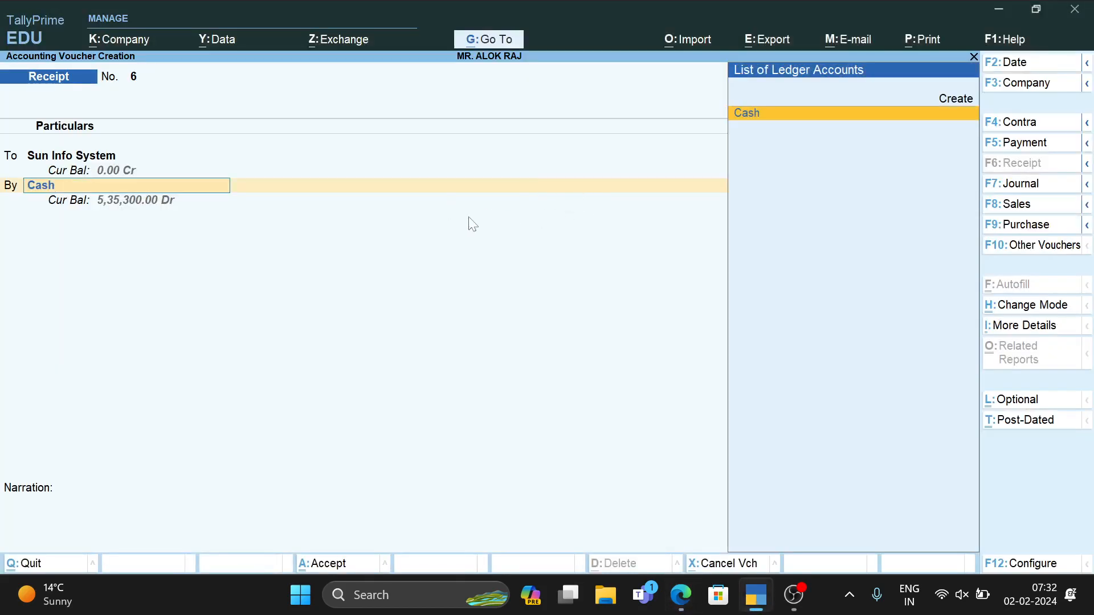
key("Return")
key("ctrl+a")
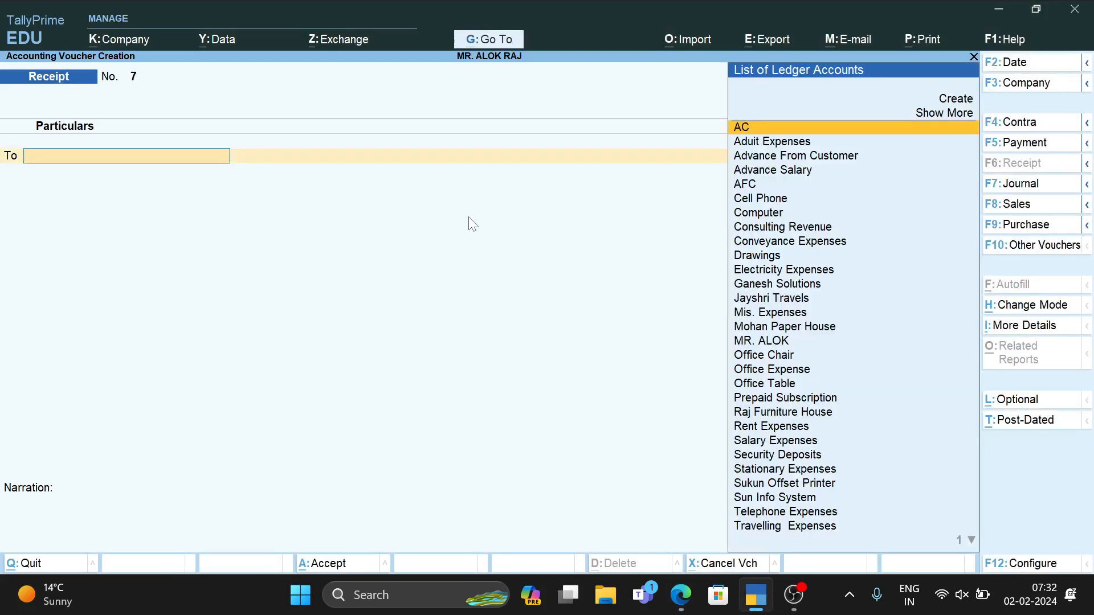
Consult transaction 55 in the case study PDF and return to TallyPrime to open a blank payment voucher
key("alt+Tab")
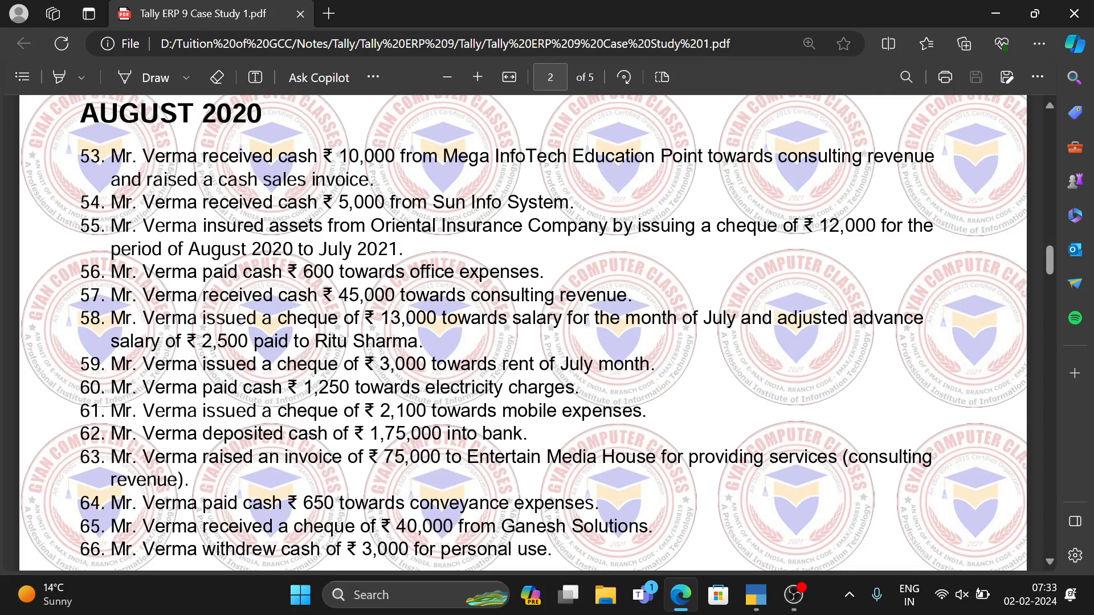
key("alt+Tab")
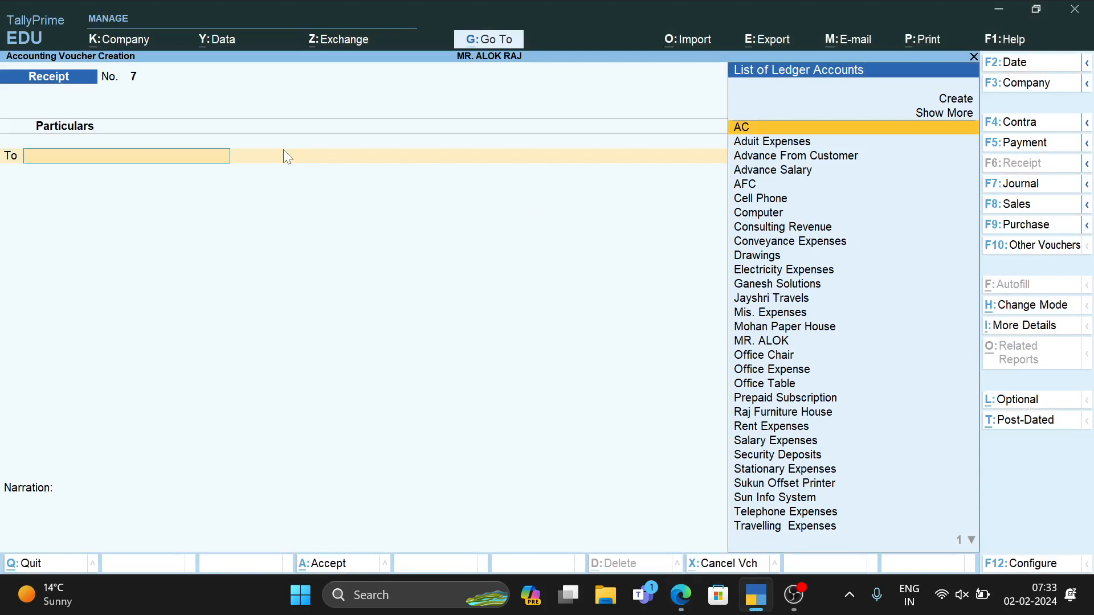
key("ctrl")
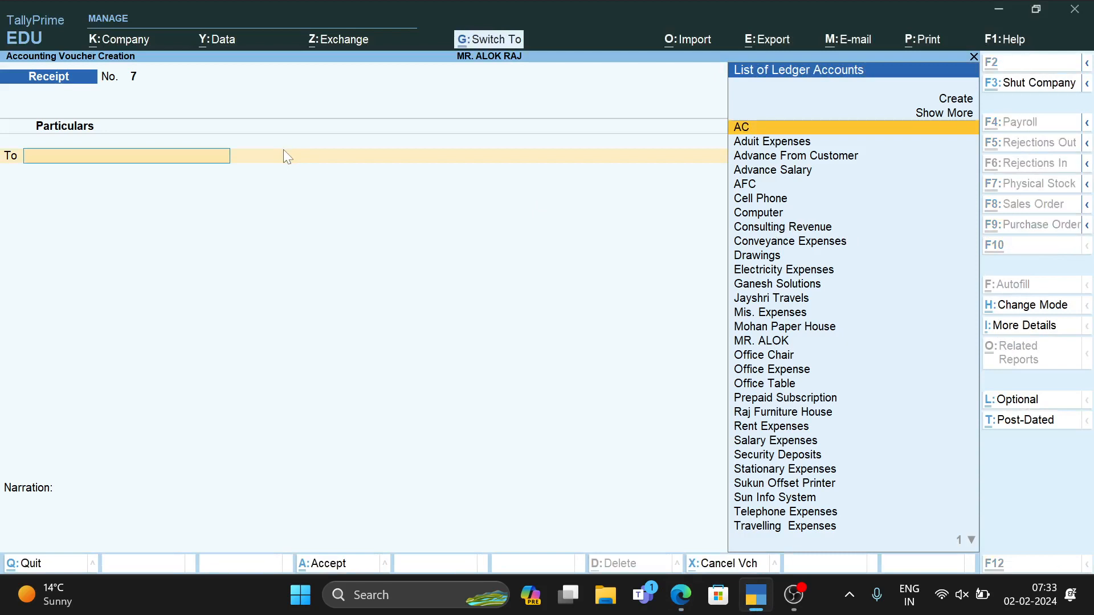
key("F5")
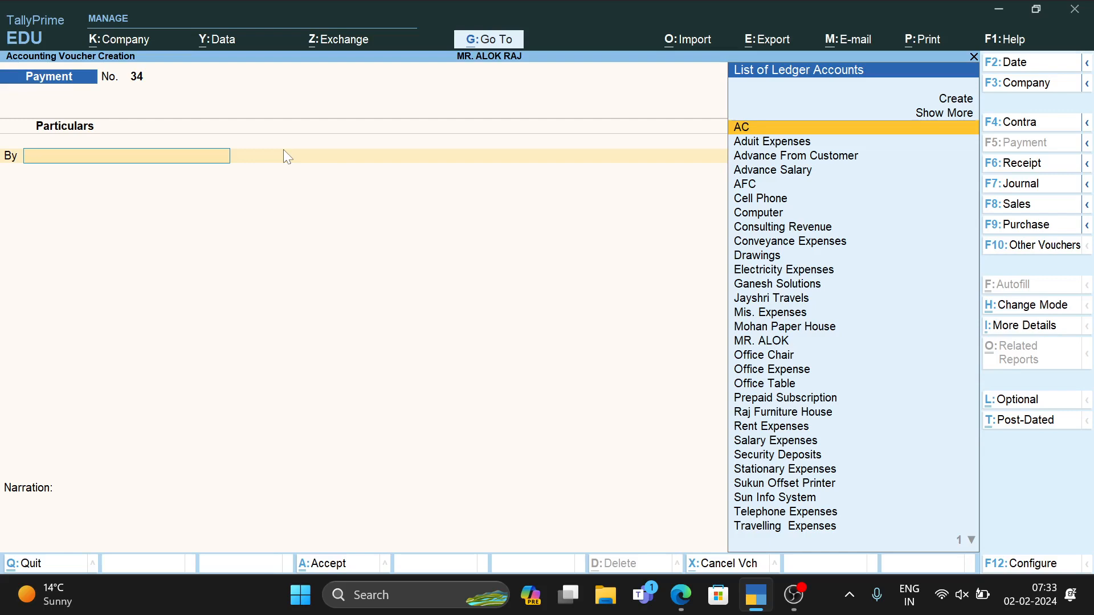
Create an Insurance ledger under Current Assets from within the payment voucher, rechecking transaction 55 in the PDF
key("alt+c")
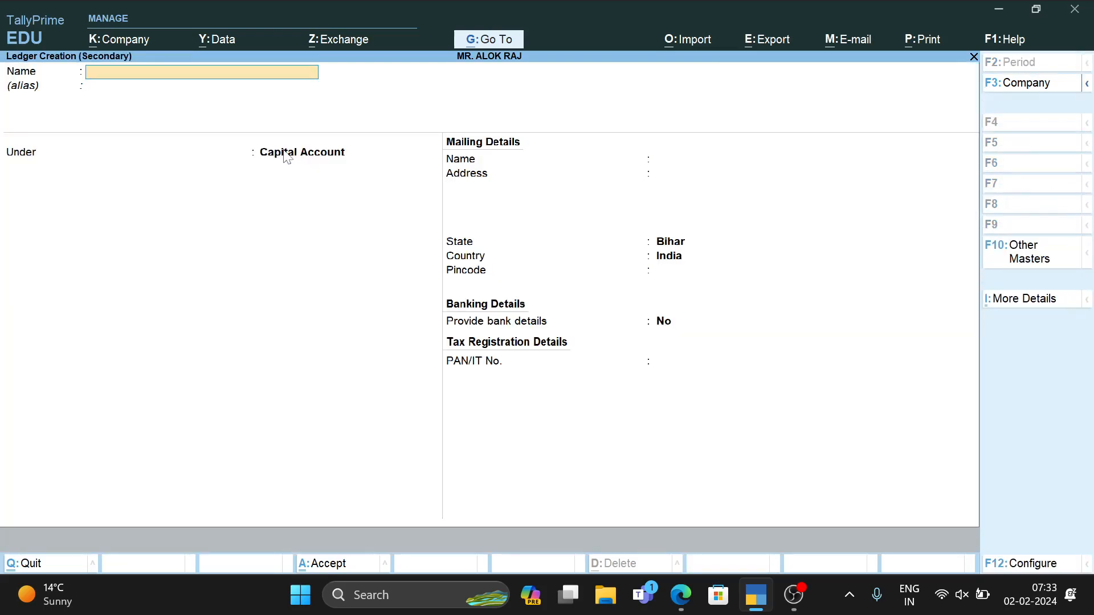
key("alt+Tab")
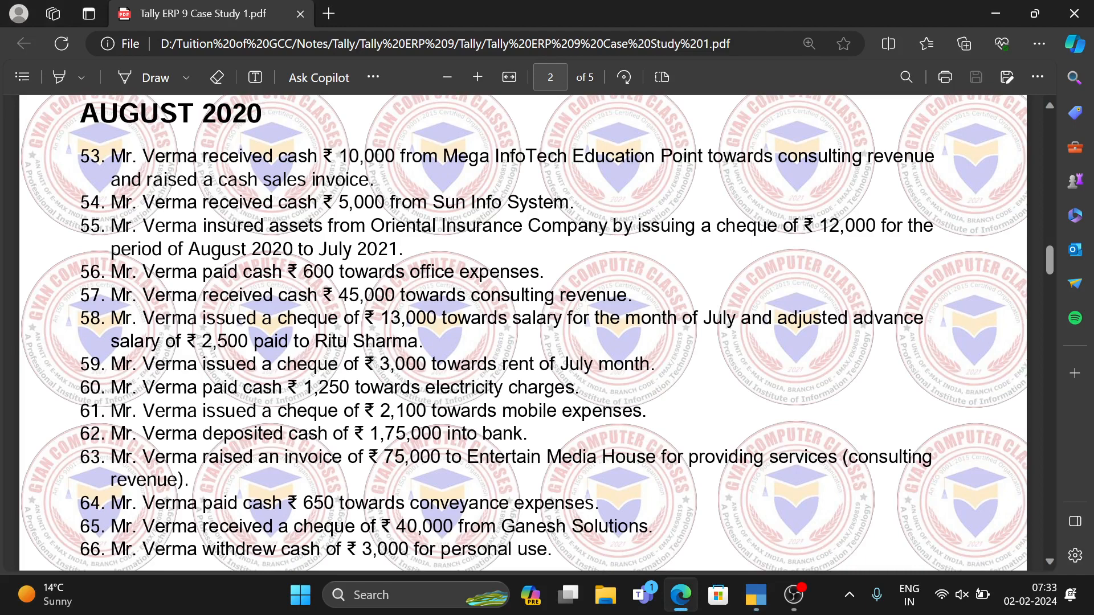
key("alt+Tab")
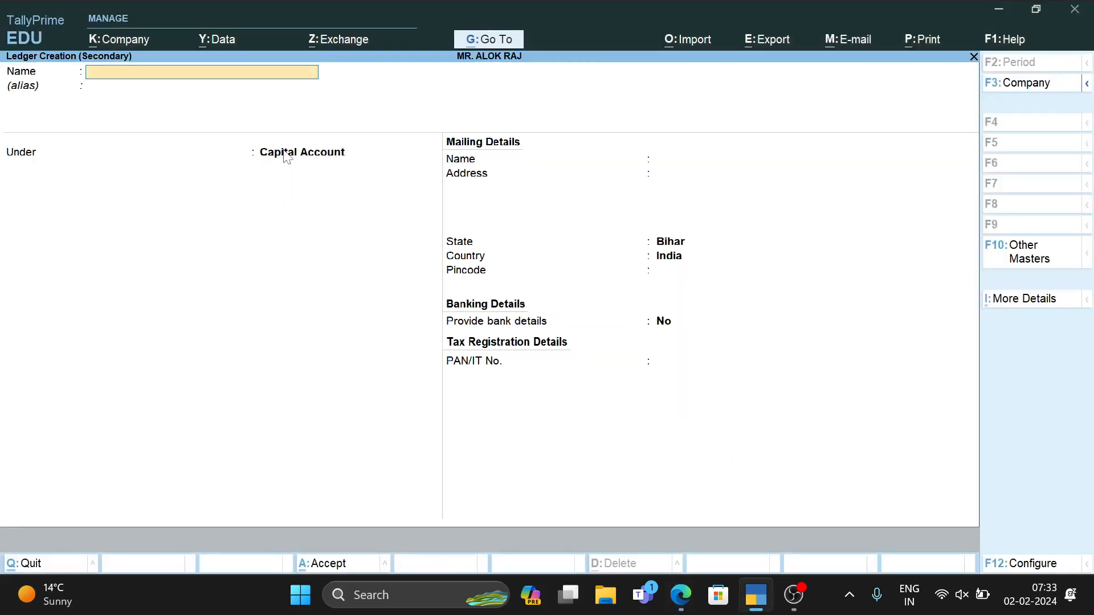
type("nsurance")
key("Return")
key("Return")
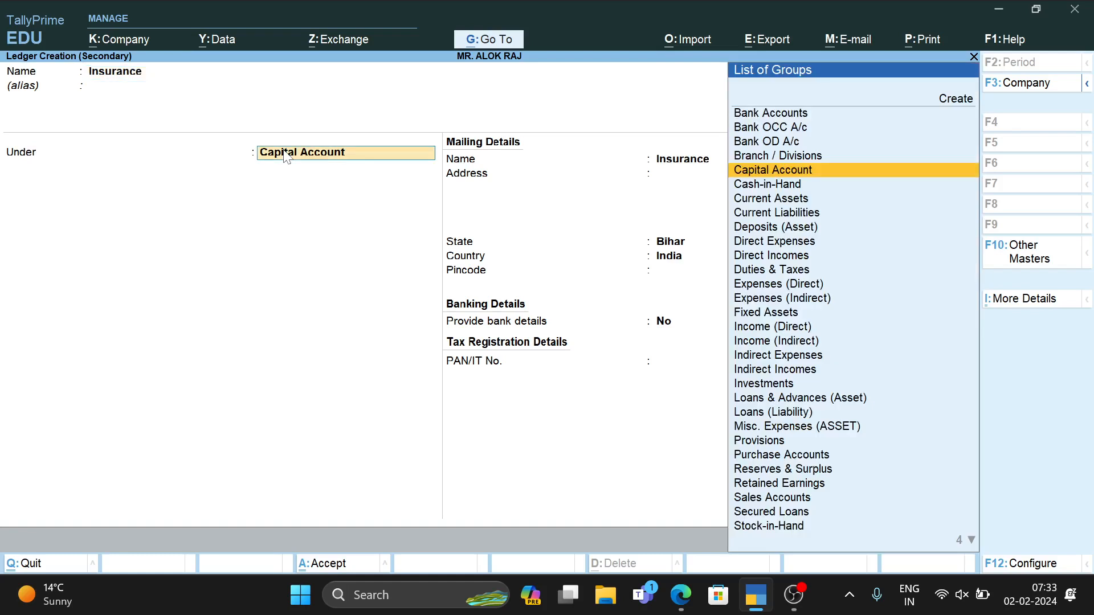
type("C")
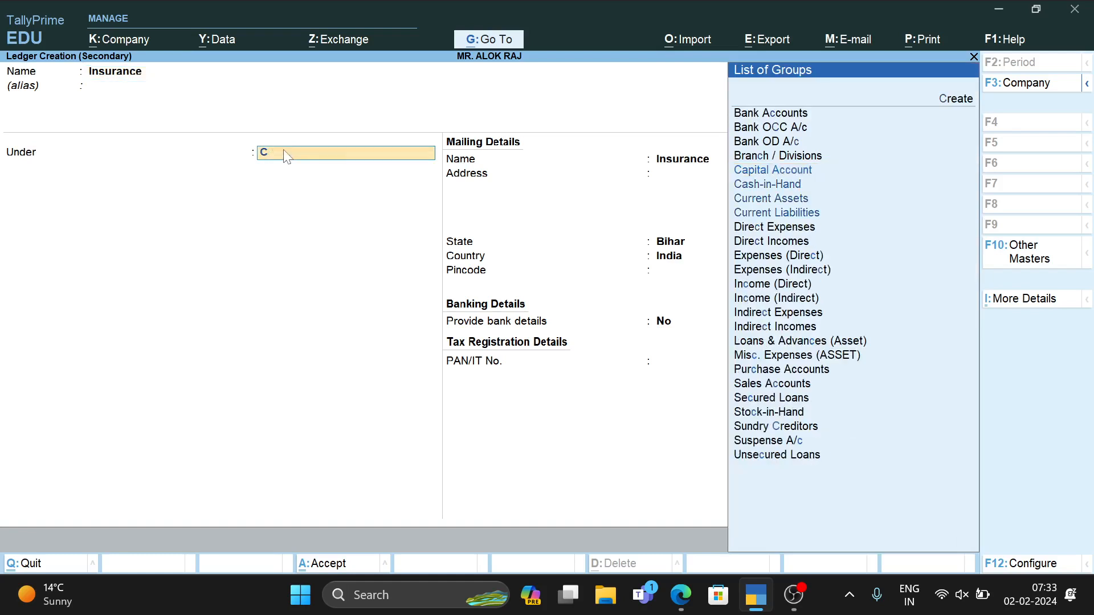
type("urr")
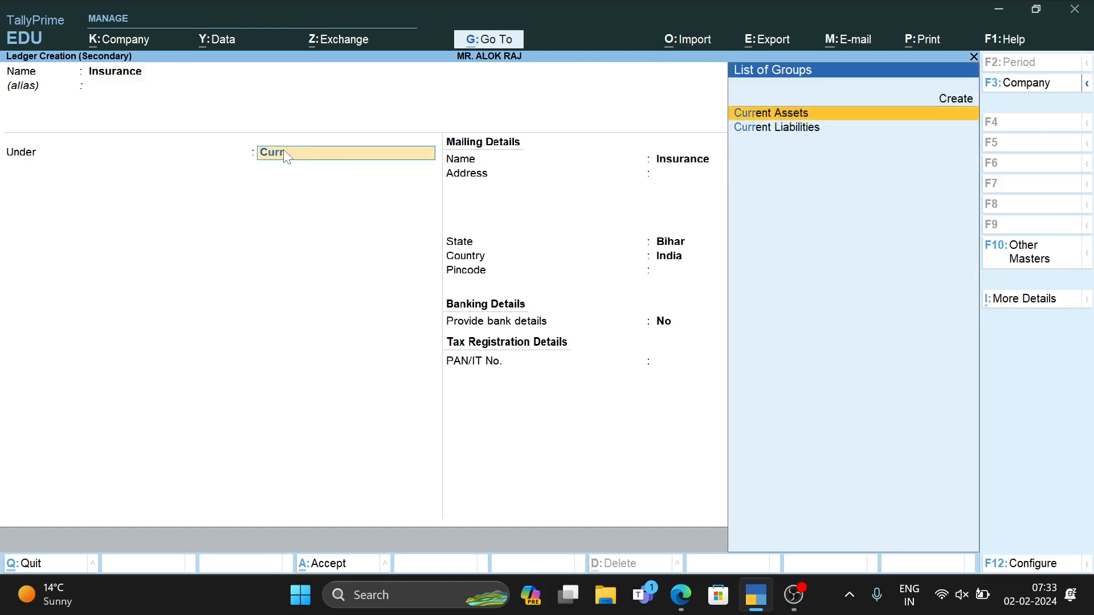
key("Return")
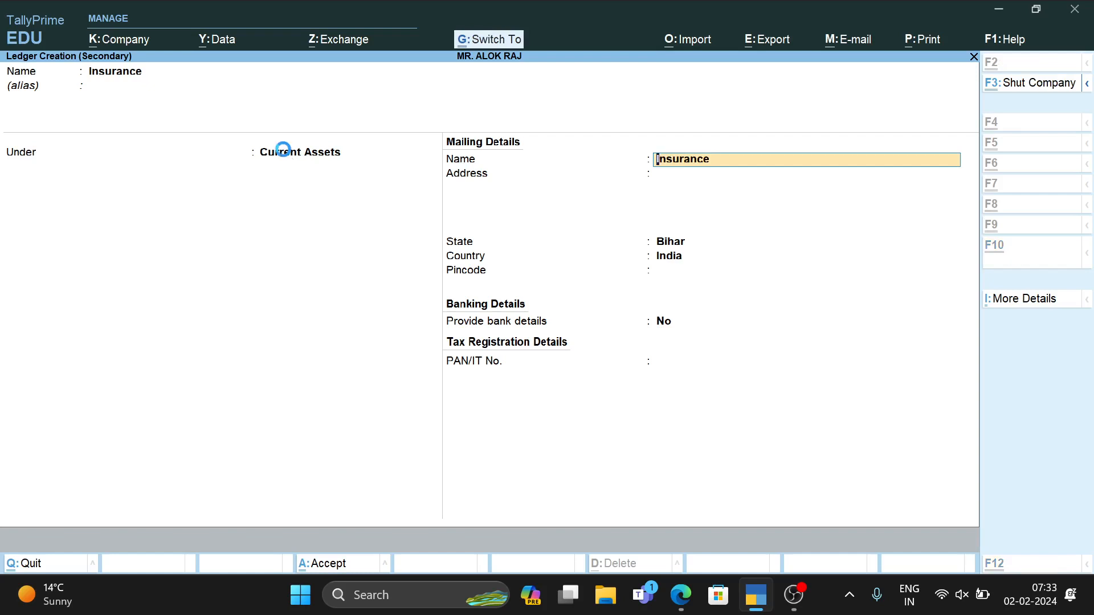
key("ctrl+a")
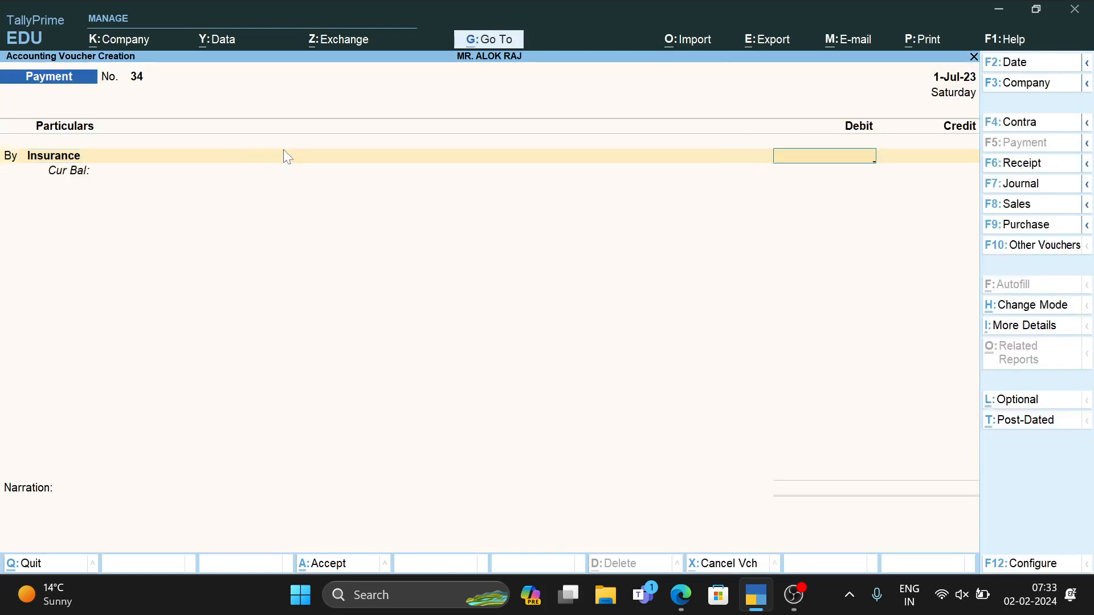
Check the cheque amount of transaction 55 in the PDF and debit Insurance with 12,000 in the payment voucher
key("alt+Tab")
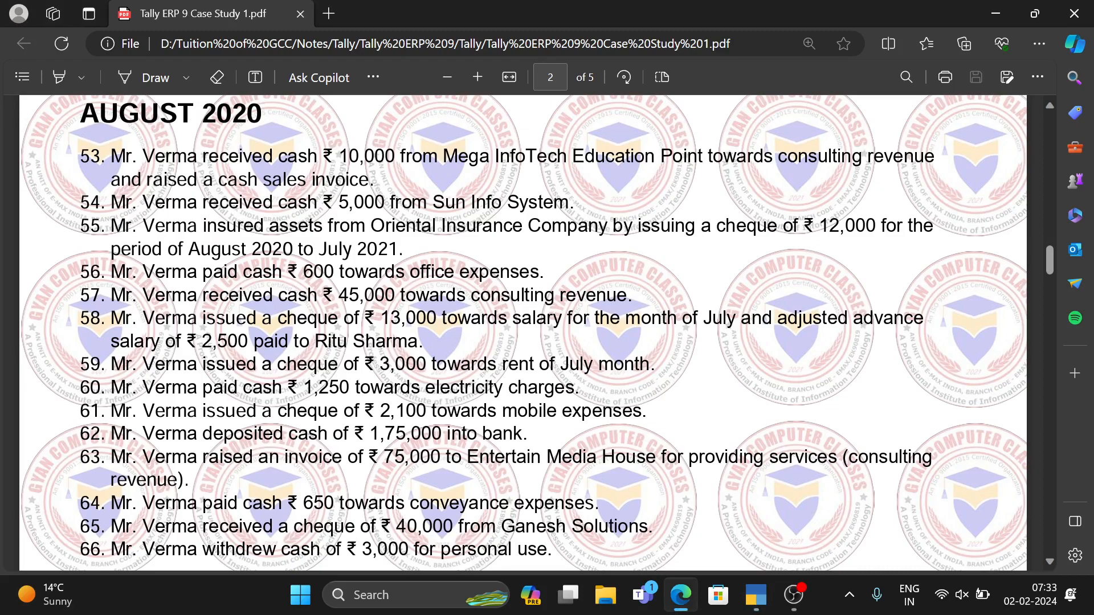
key("alt+Tab")
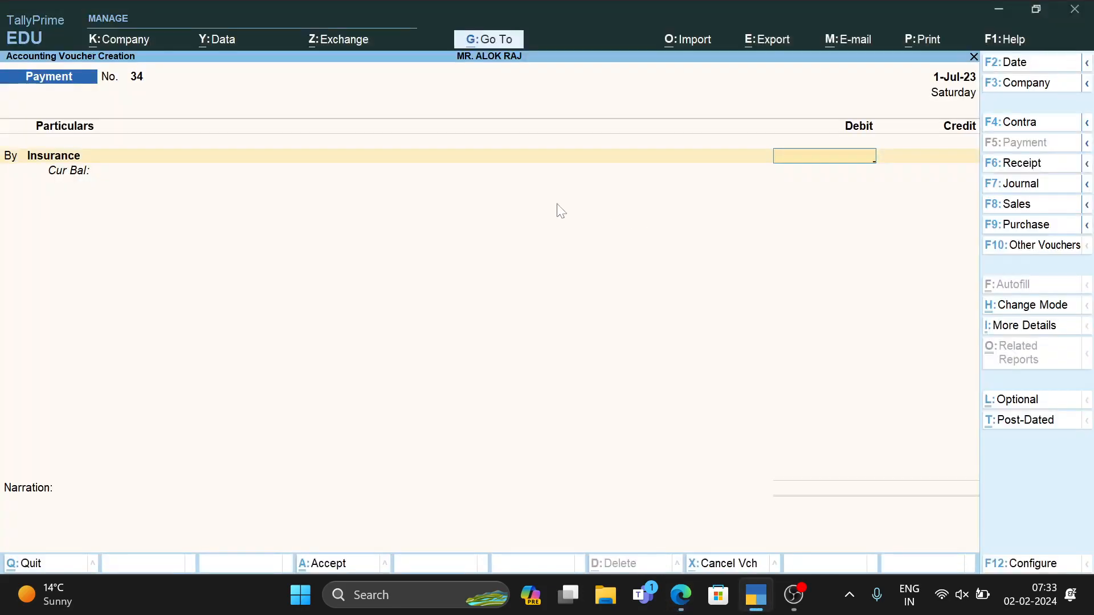
key("alt+Tab")
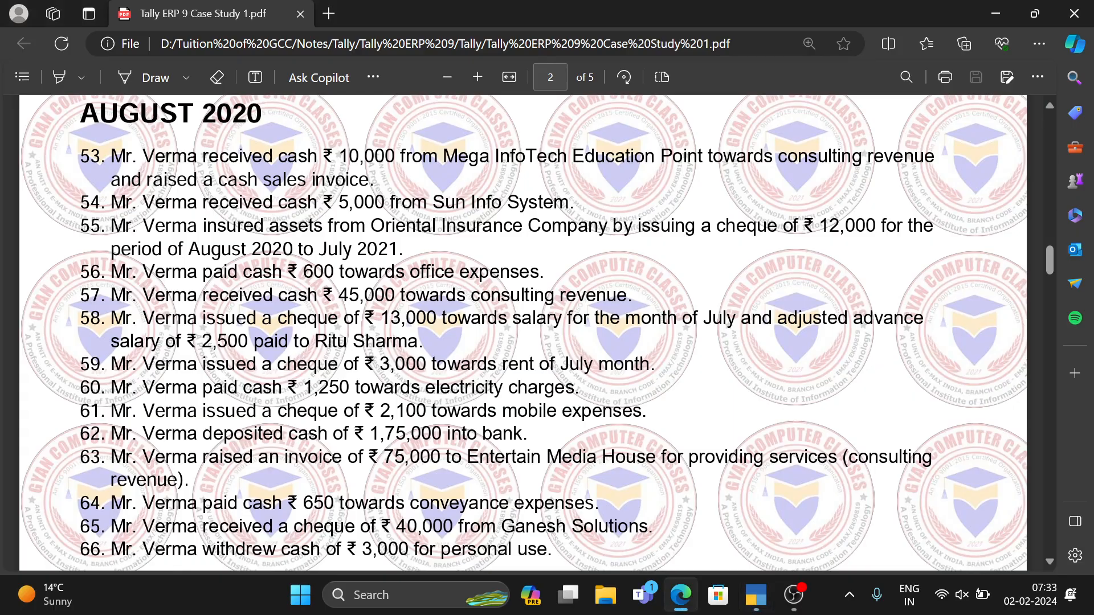
key("alt+Tab")
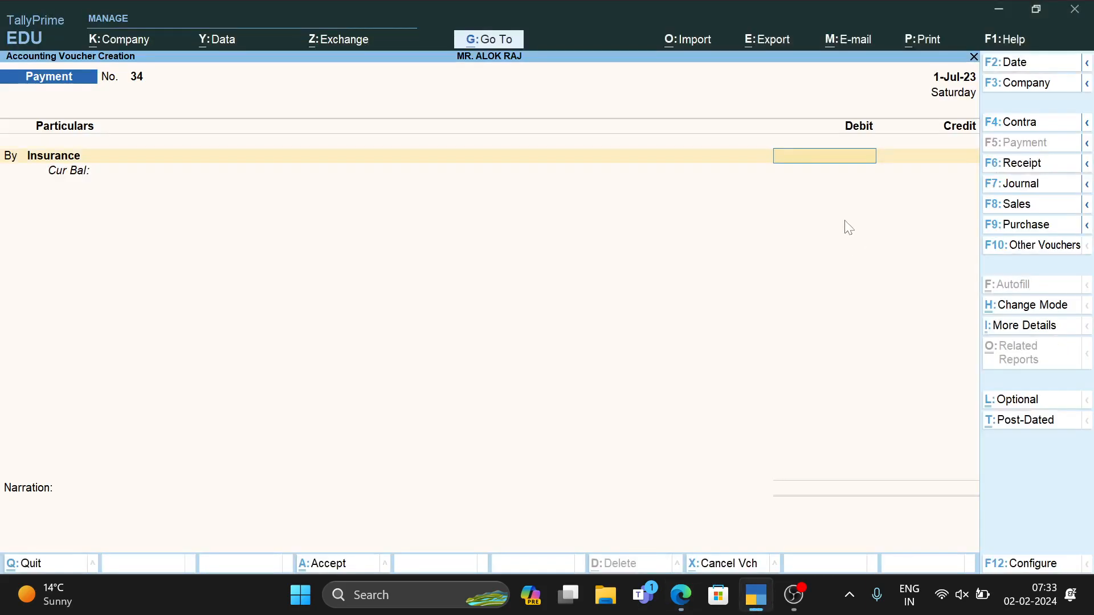
type("12000")
key("Return")
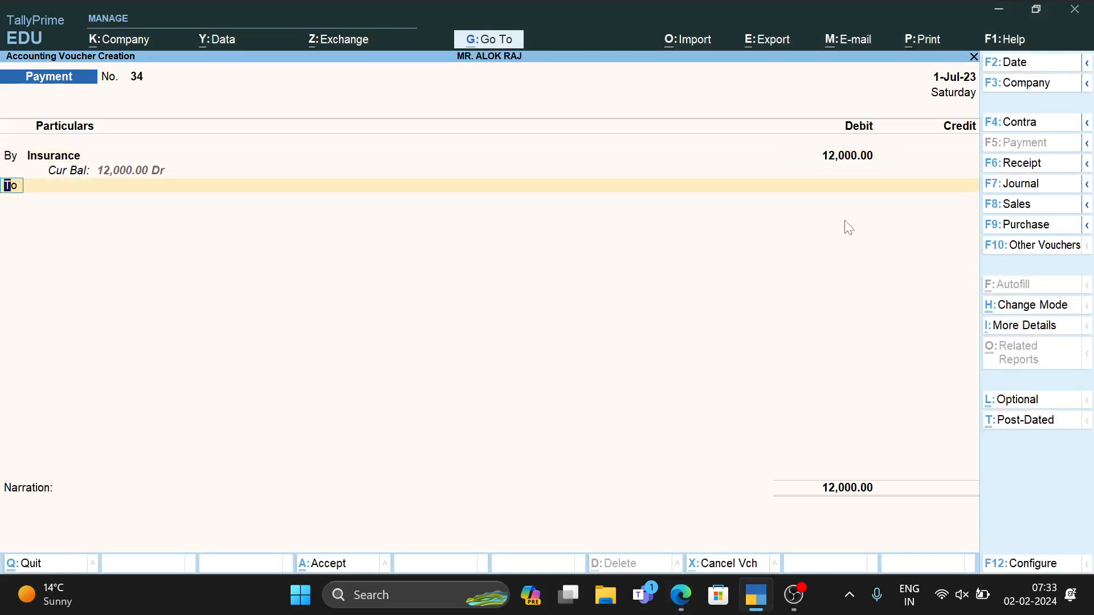
Credit SBI with 12,000 for the insurance cheque and save the payment voucher without a narration
key("Return")
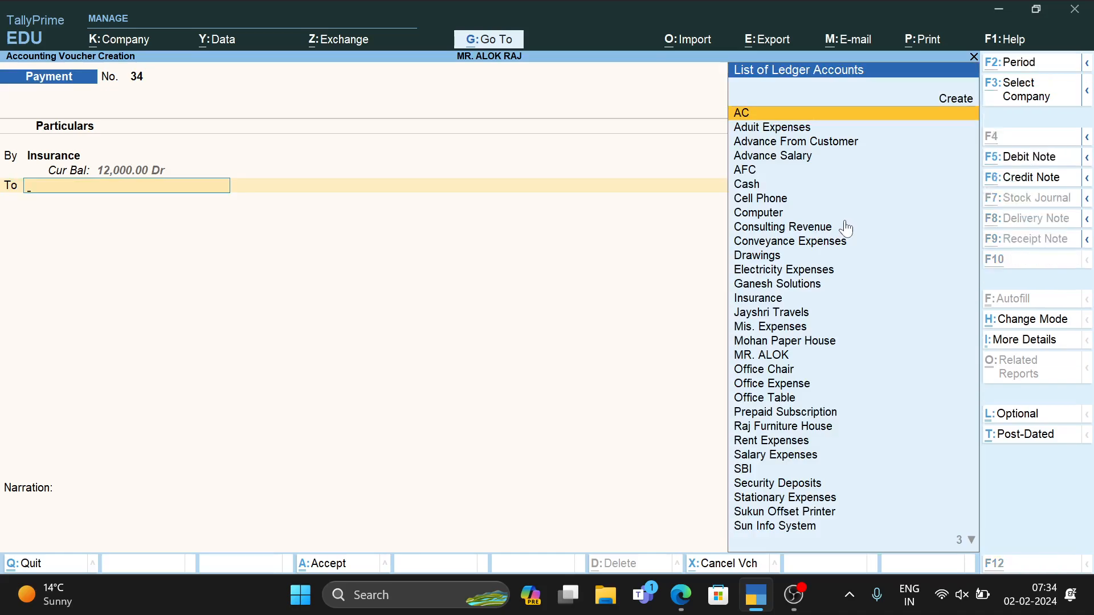
key("alt+Tab")
key("alt+Tab")
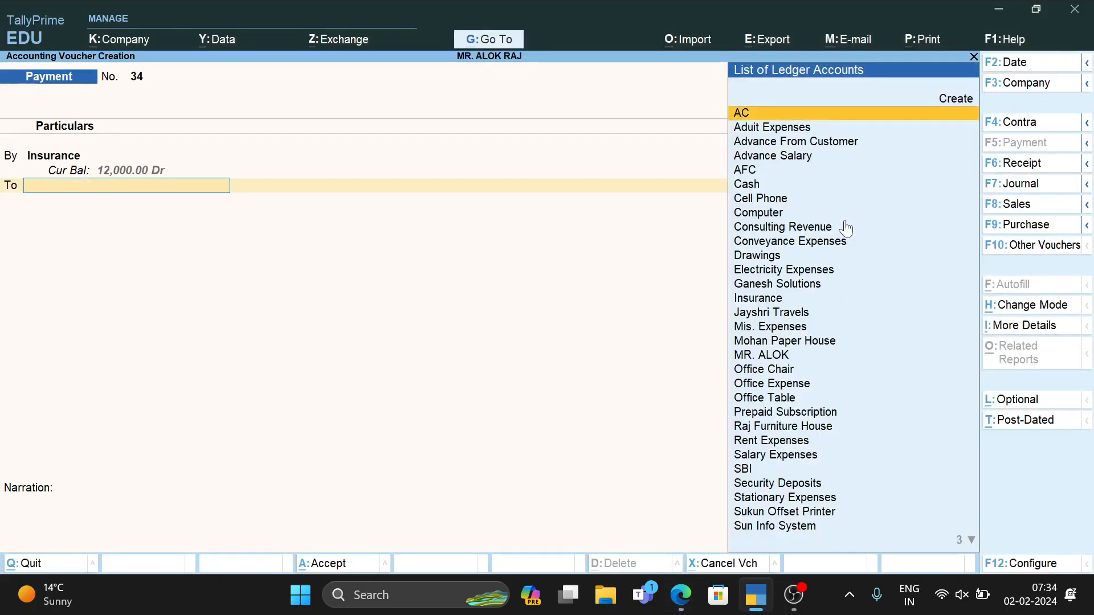
type("SBI")
key("Return")
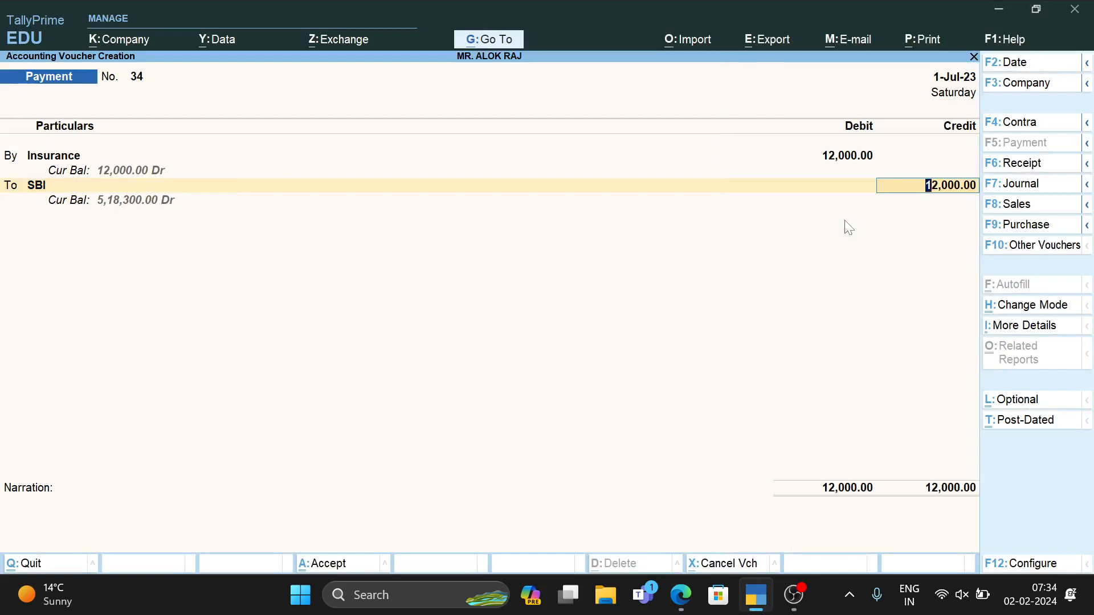
key("ctrl+a")
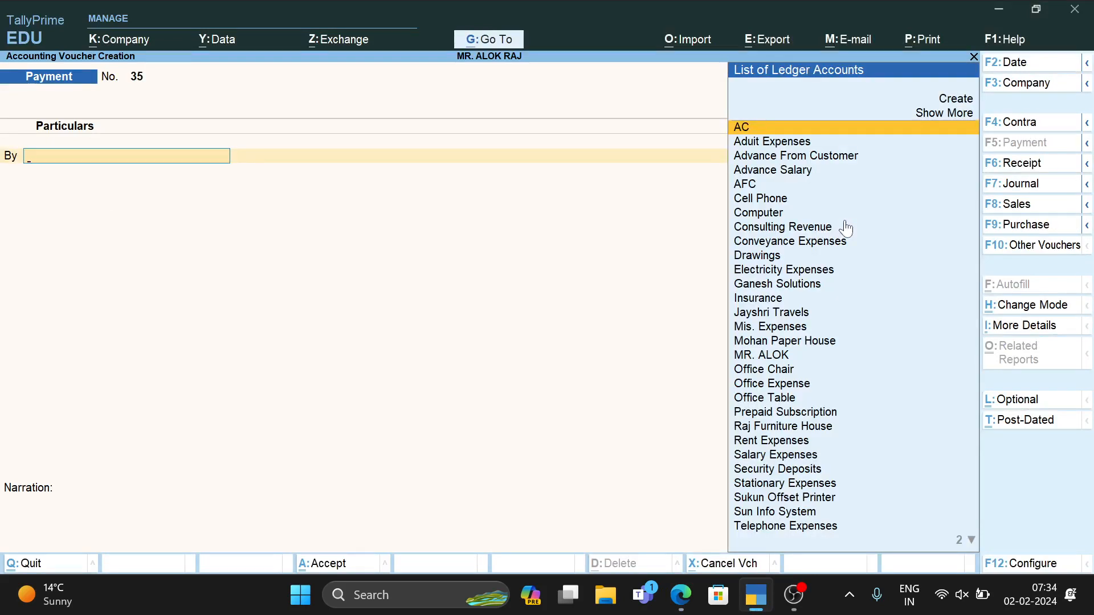
Consult transaction 56 in the case study PDF and return to the blank payment voucher in TallyPrime
key("alt+Tab")
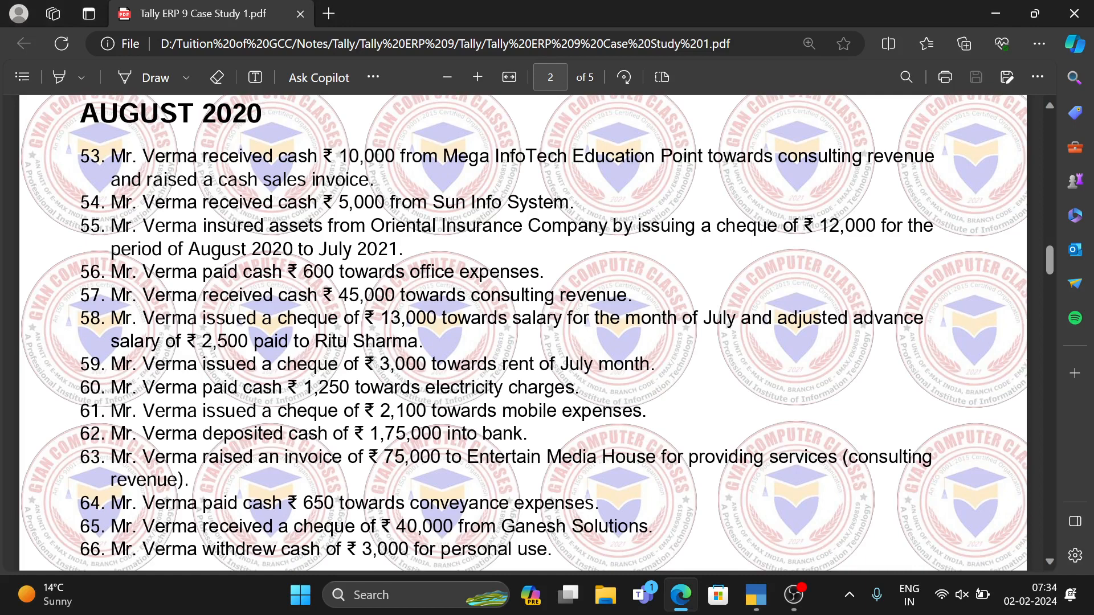
key("alt+Tab")
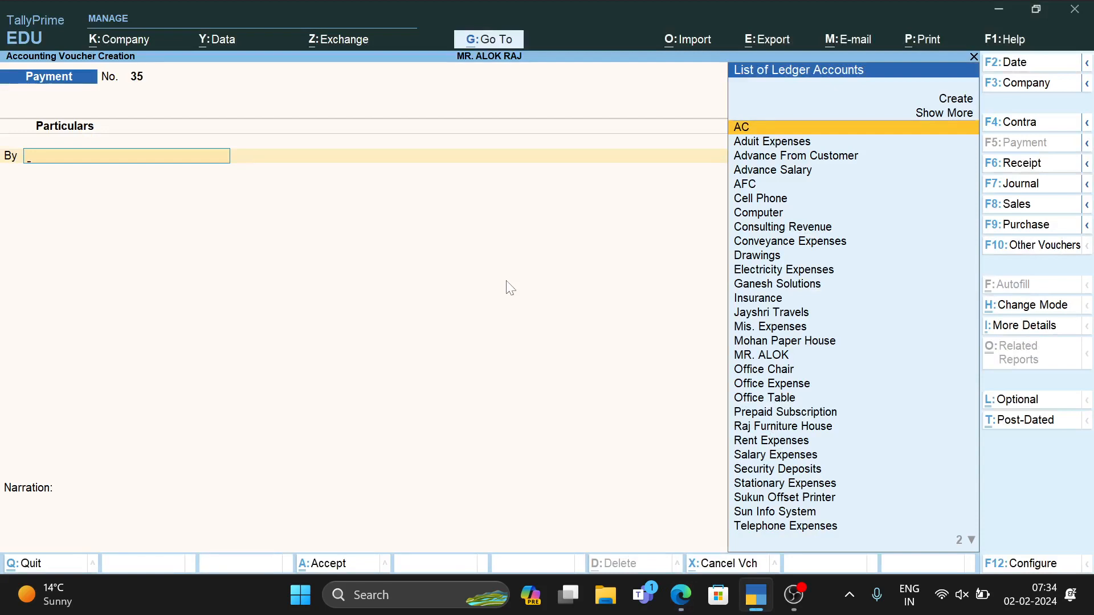
type("Off")
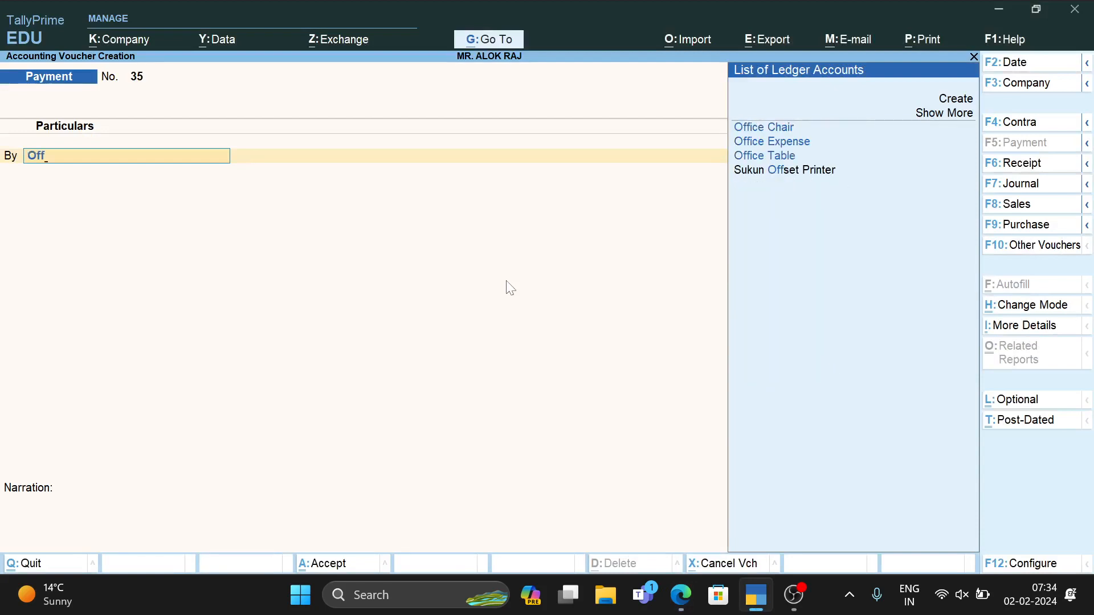
key("Down")
key("Down")
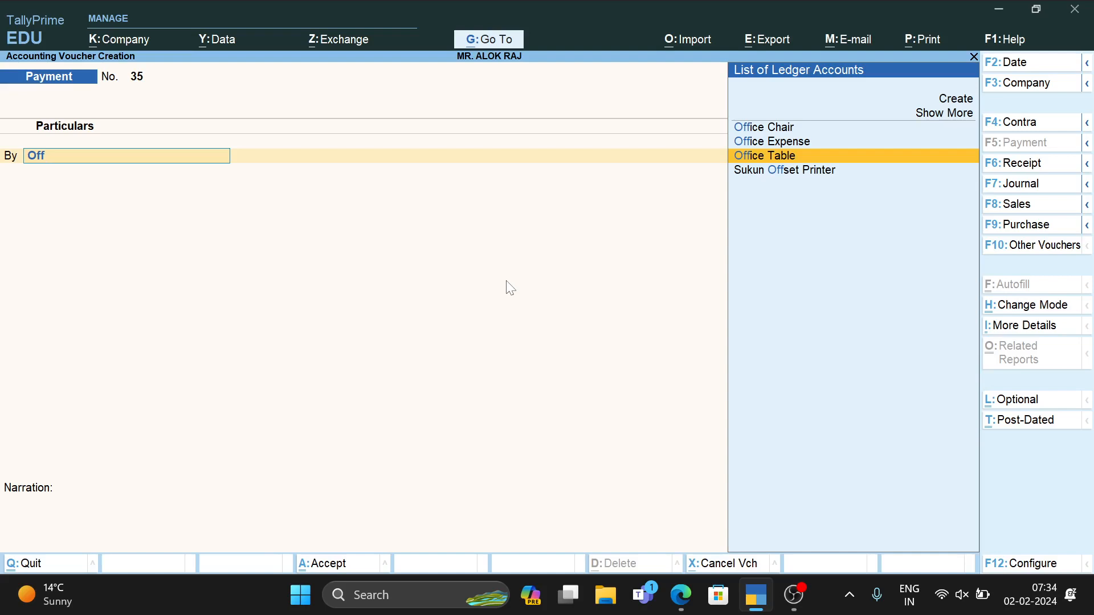
key("BackSpace")
key("BackSpace")
key("BackSpace")
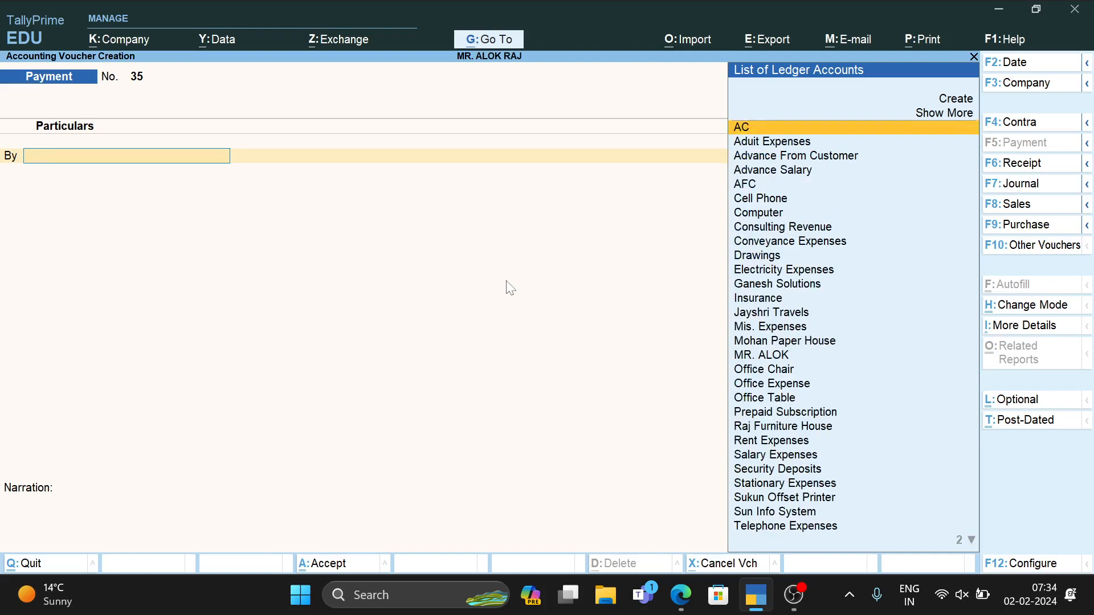
type("P")
key("BackSpace")
type("O")
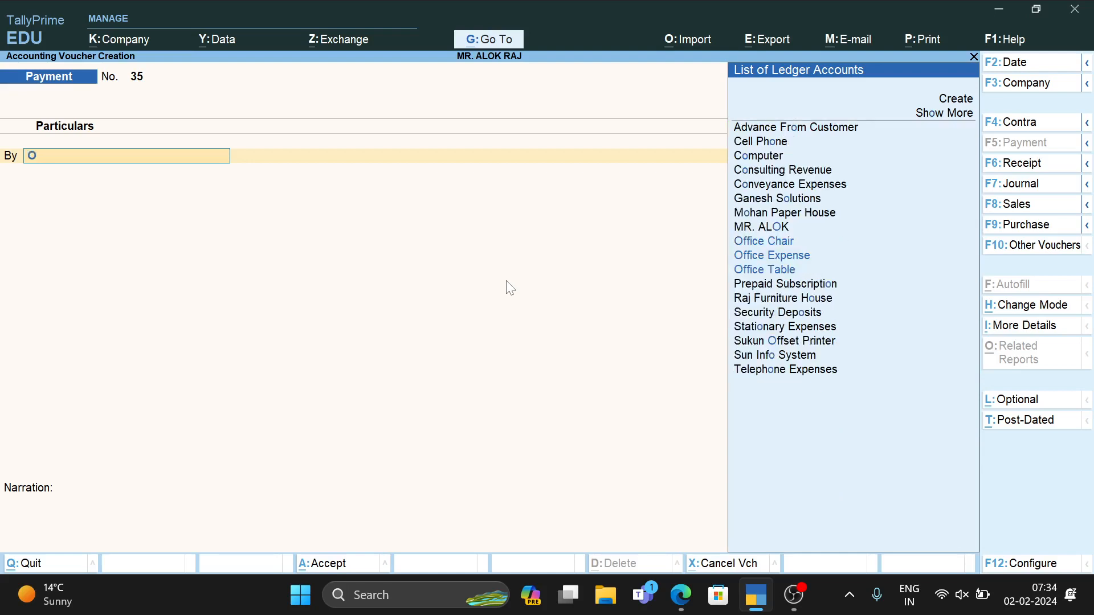
type("ff")
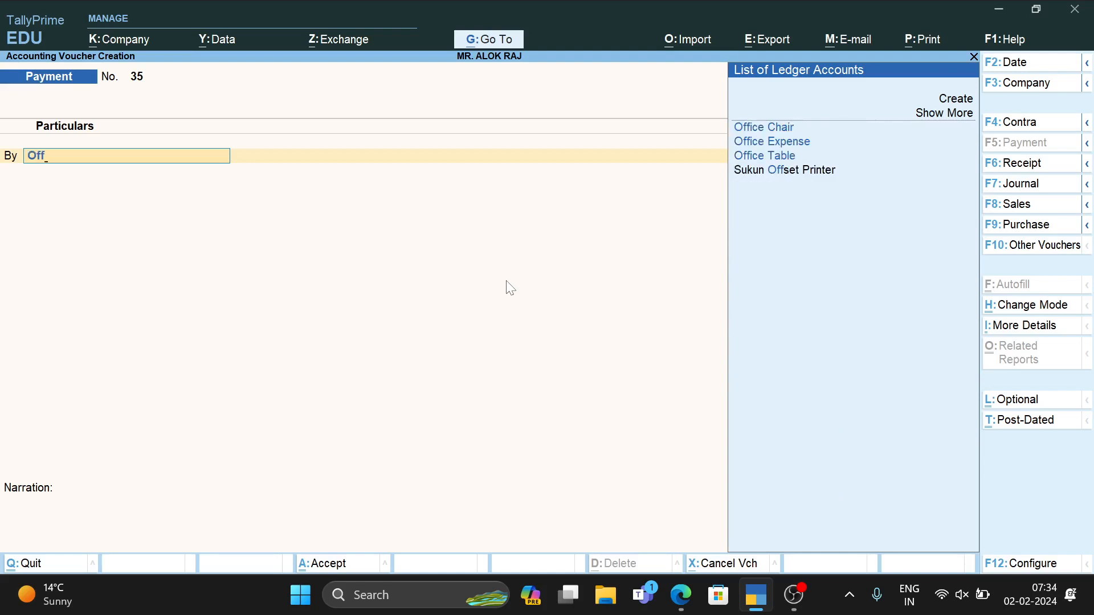
key("BackSpace")
key("BackSpace")
key("BackSpace")
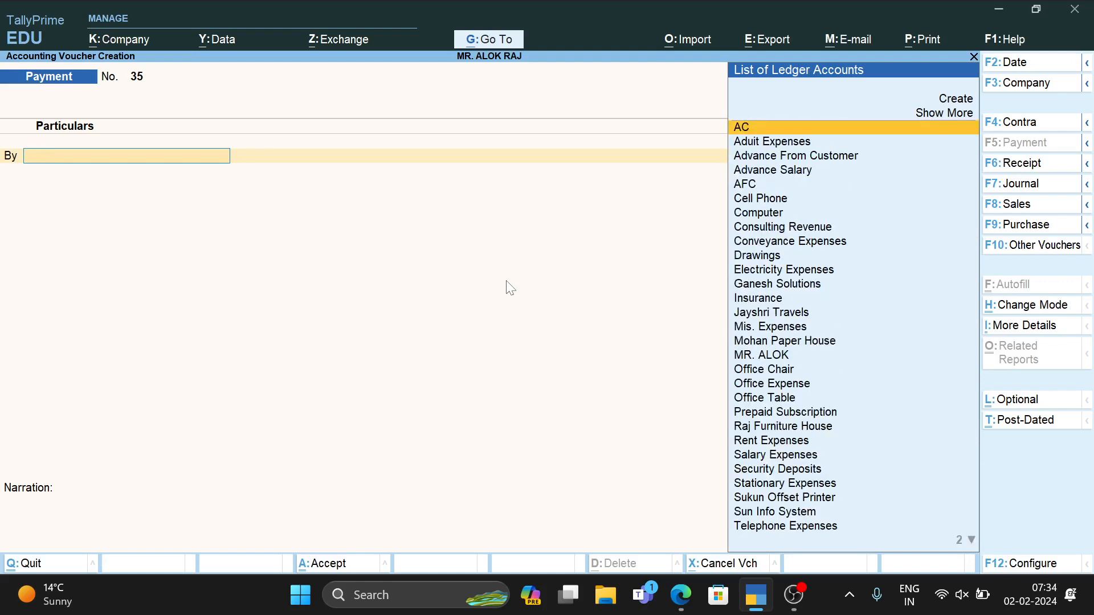
Debit the Office Expense ledger with 600 in the payment voucher
type("Exp")
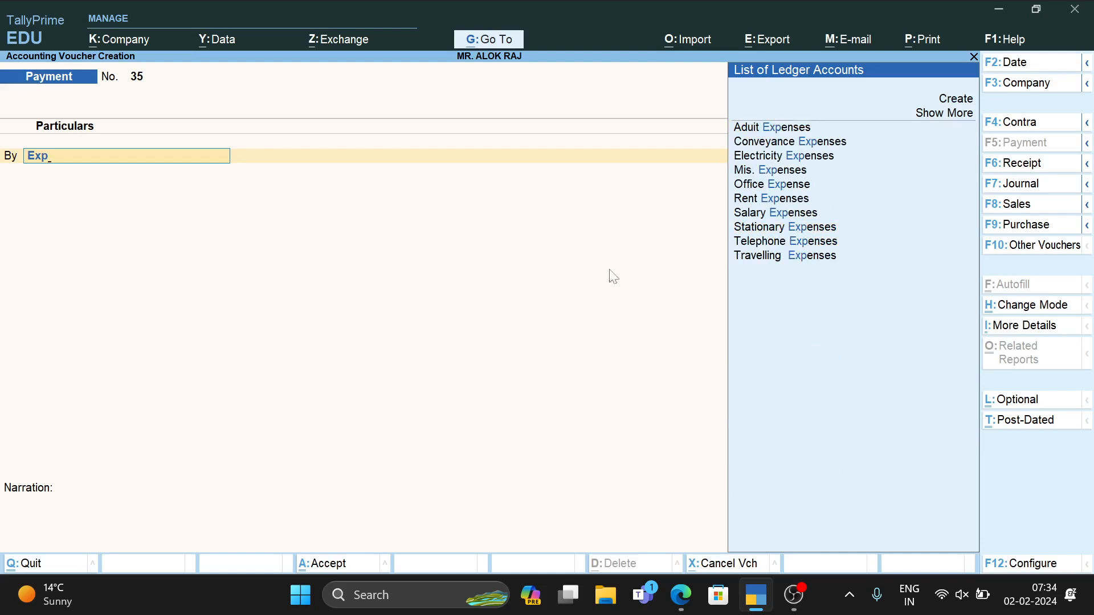
left_click(783, 184)
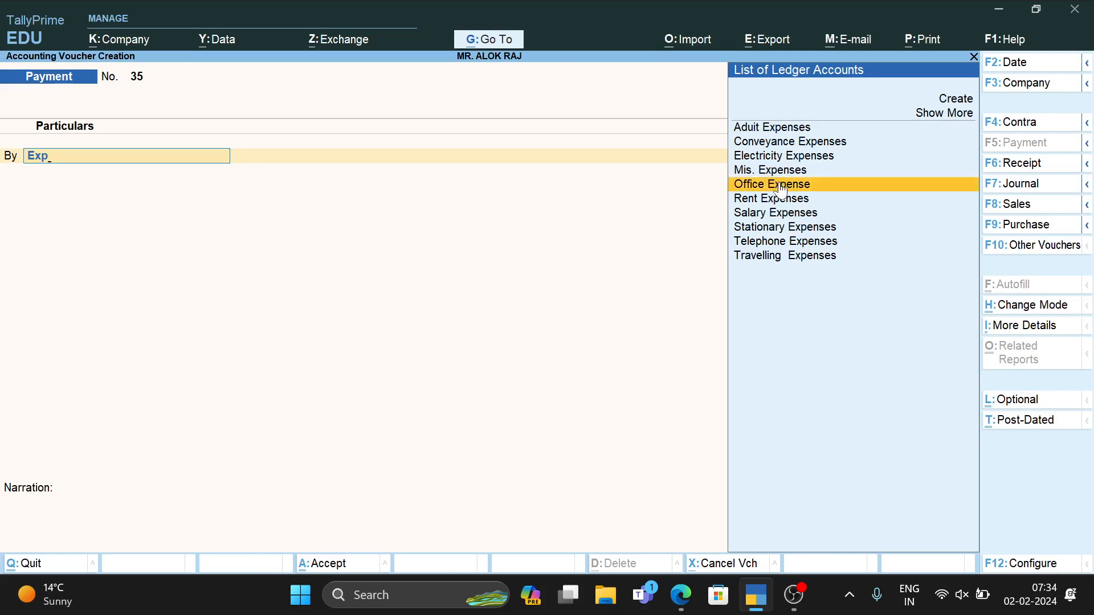
left_click(783, 184)
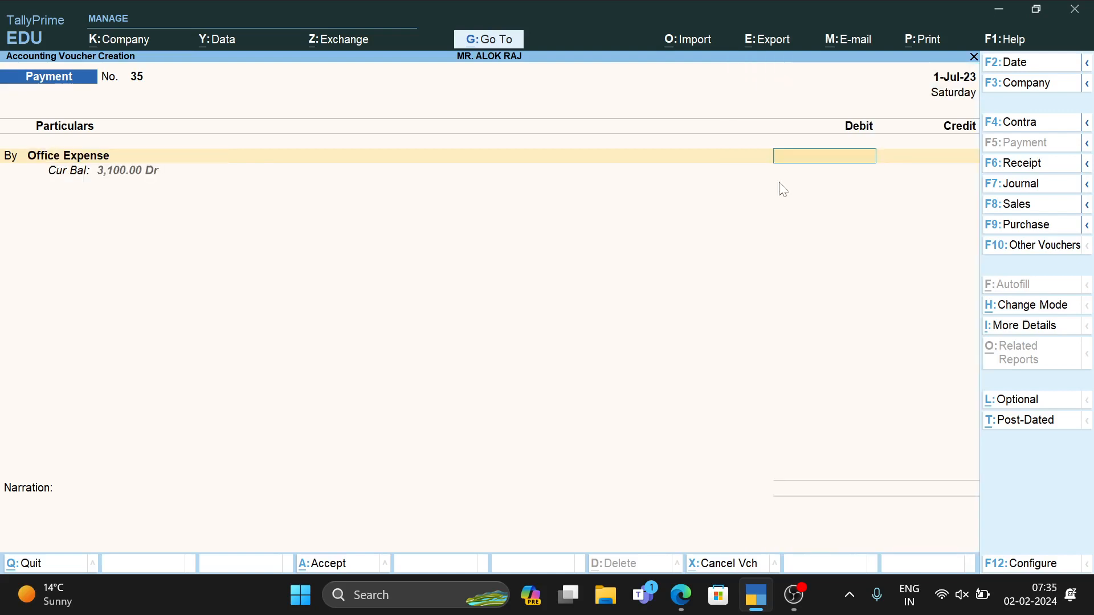
type("600")
key("Return")
Check the payment method of transaction 56 in the PDF, then save the TallyPrime payment voucher with Cash credited 600
key("alt+Tab")
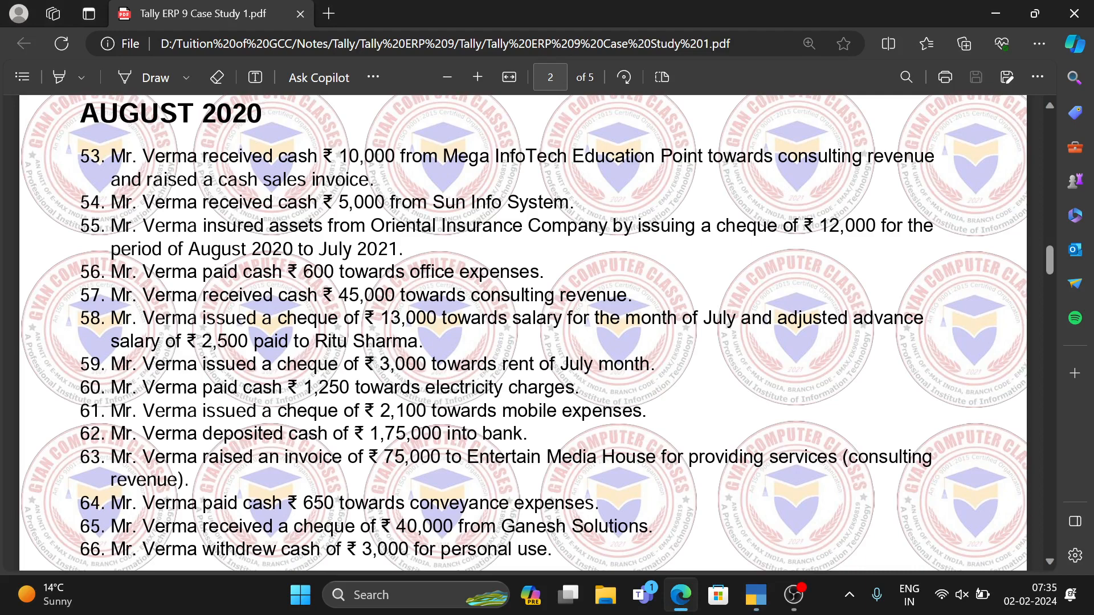
double_click(300, 272)
key("alt+Tab")
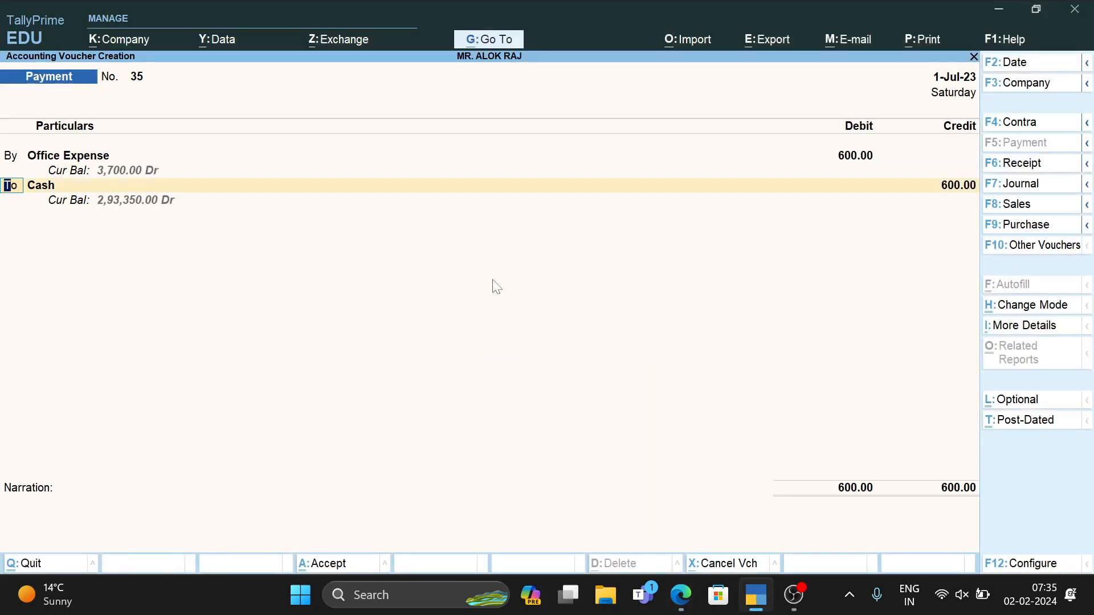
key("ctrl+a")
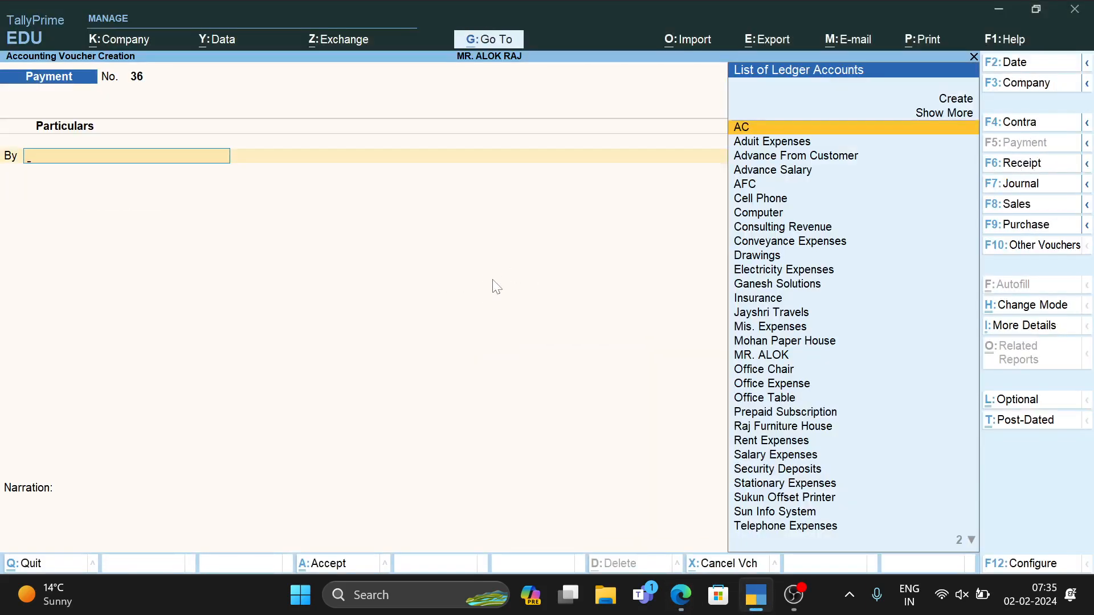
Read transaction 57 in the case study PDF and open a blank receipt voucher in TallyPrime
key("alt+Tab")
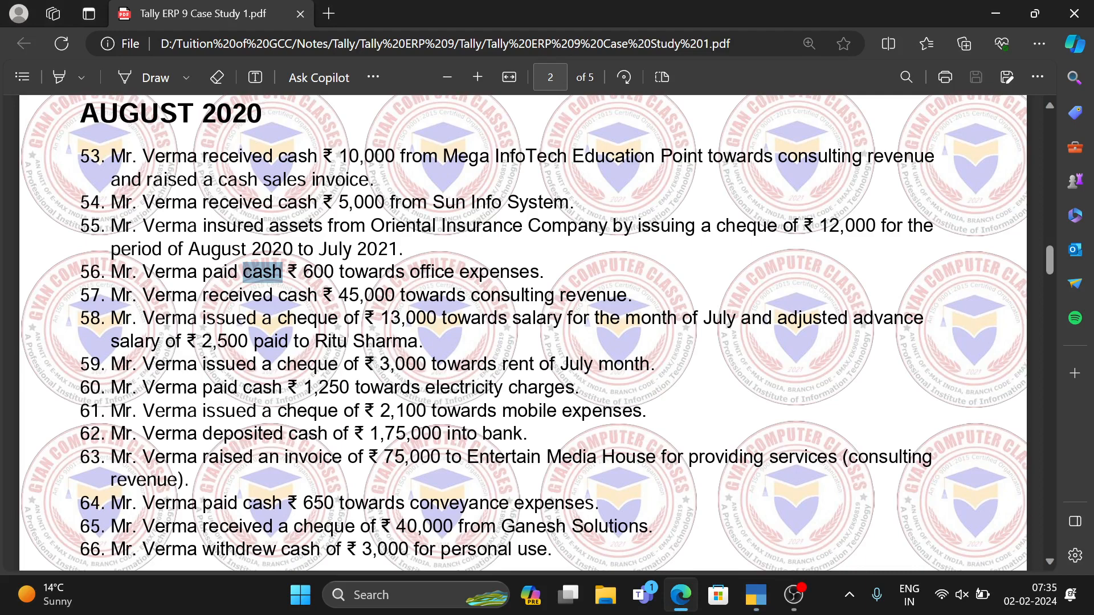
left_click_drag(124, 296, 586, 295)
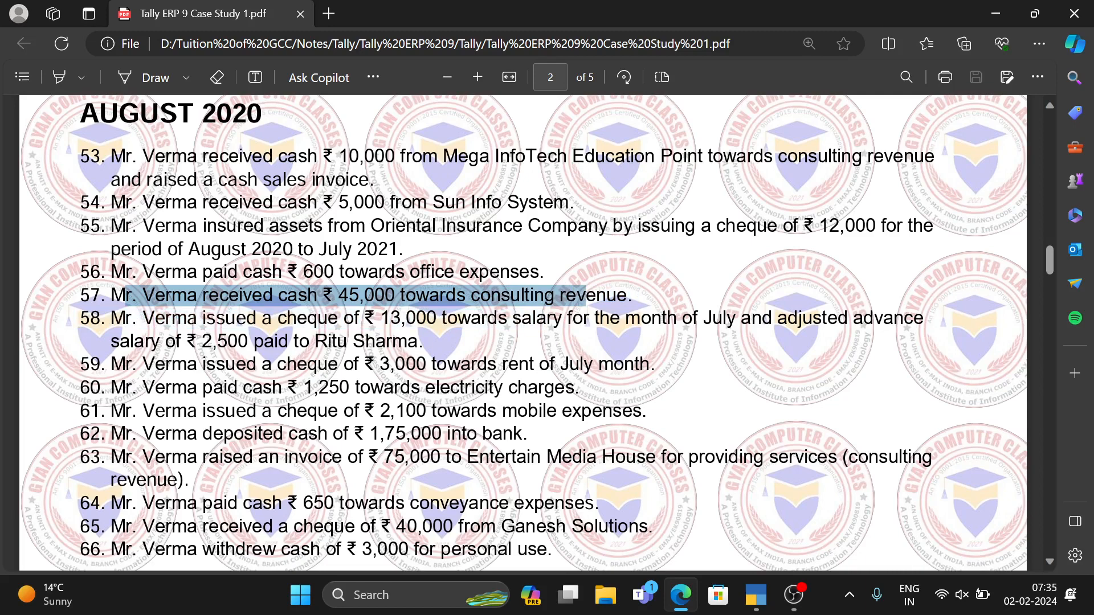
left_click_drag(586, 296, 587, 295)
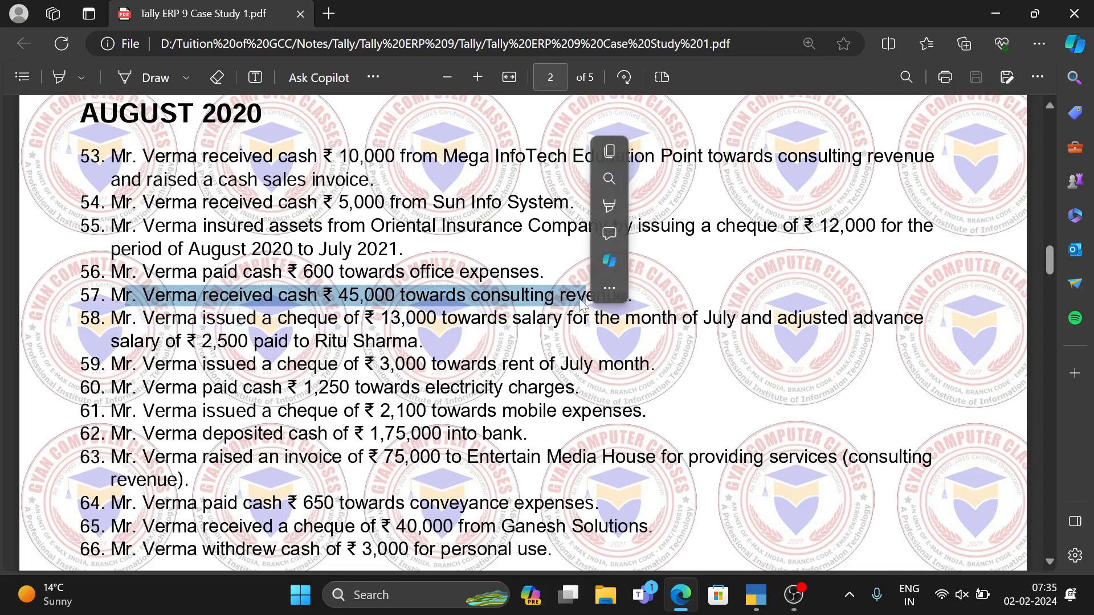
key("alt+Tab")
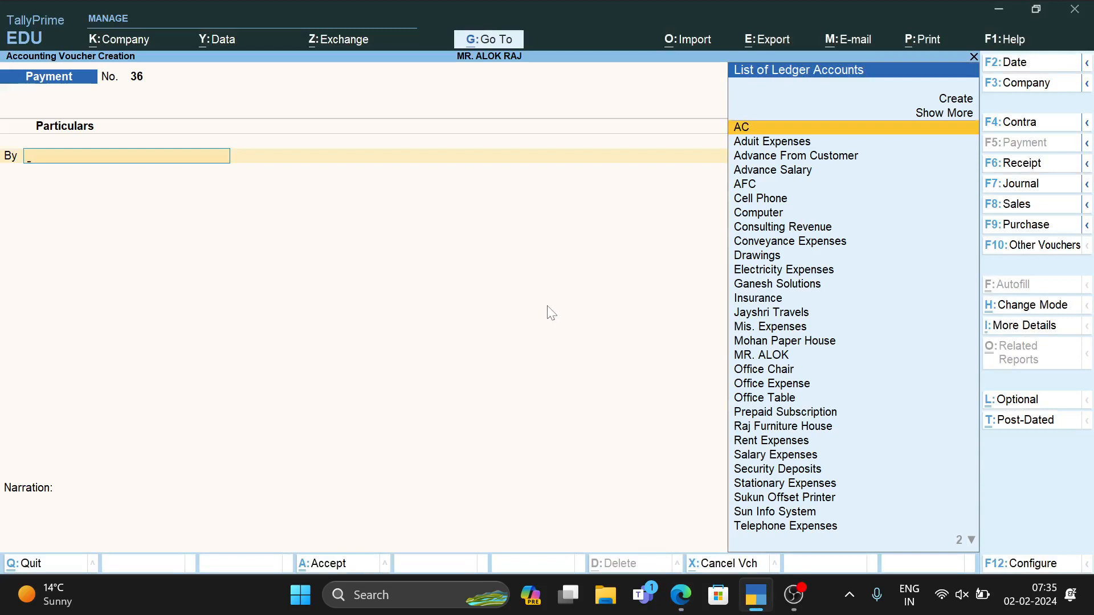
key("F6")
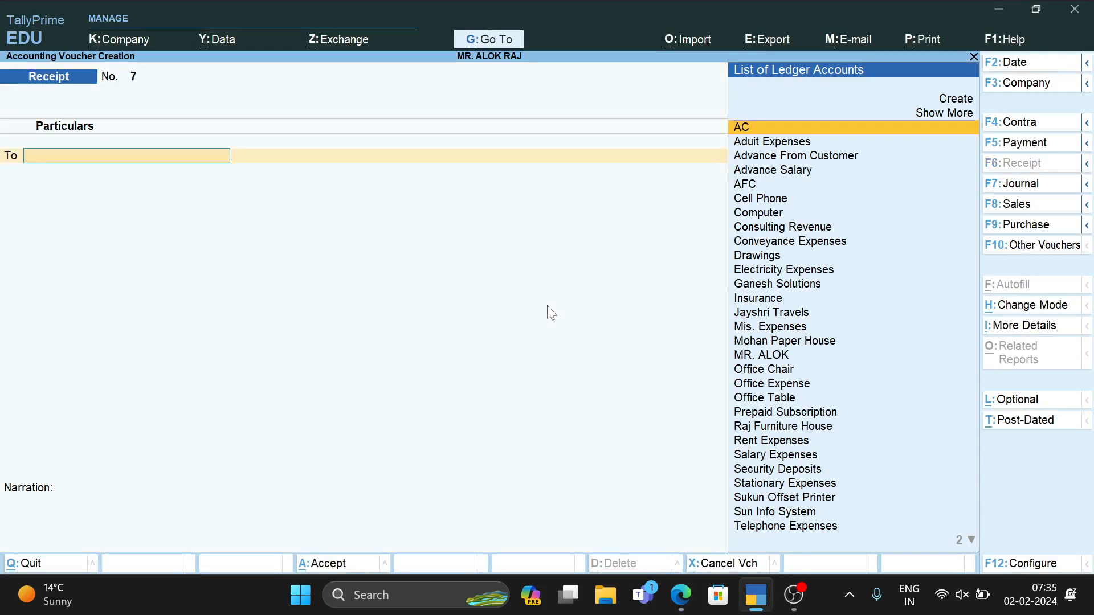
Enter Cash on the receipt voucher's first line with a credit amount of 45,000
type("Cash")
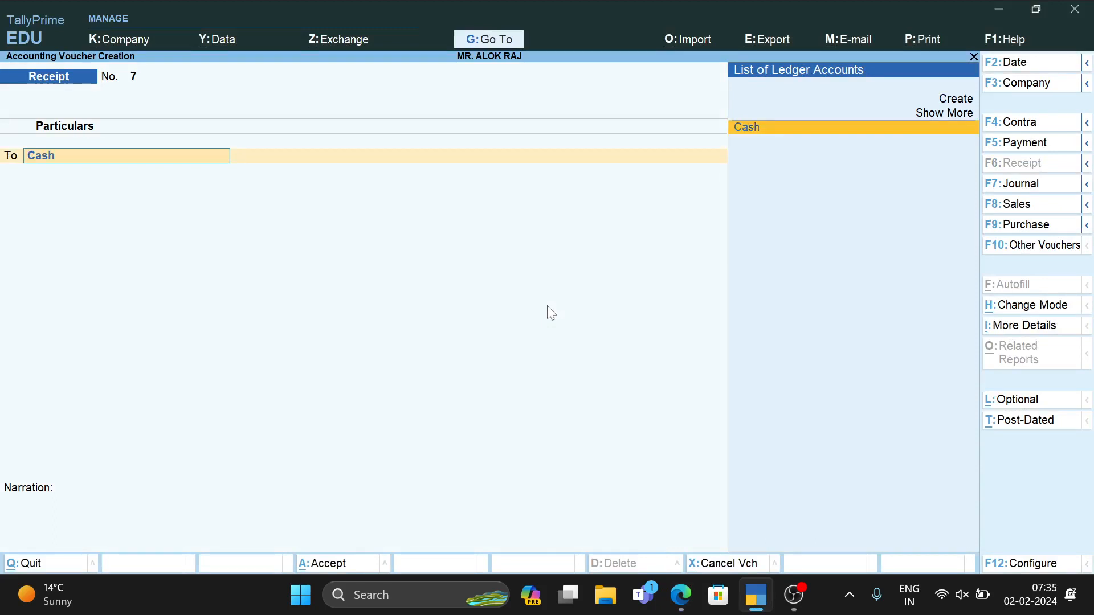
key("Return")
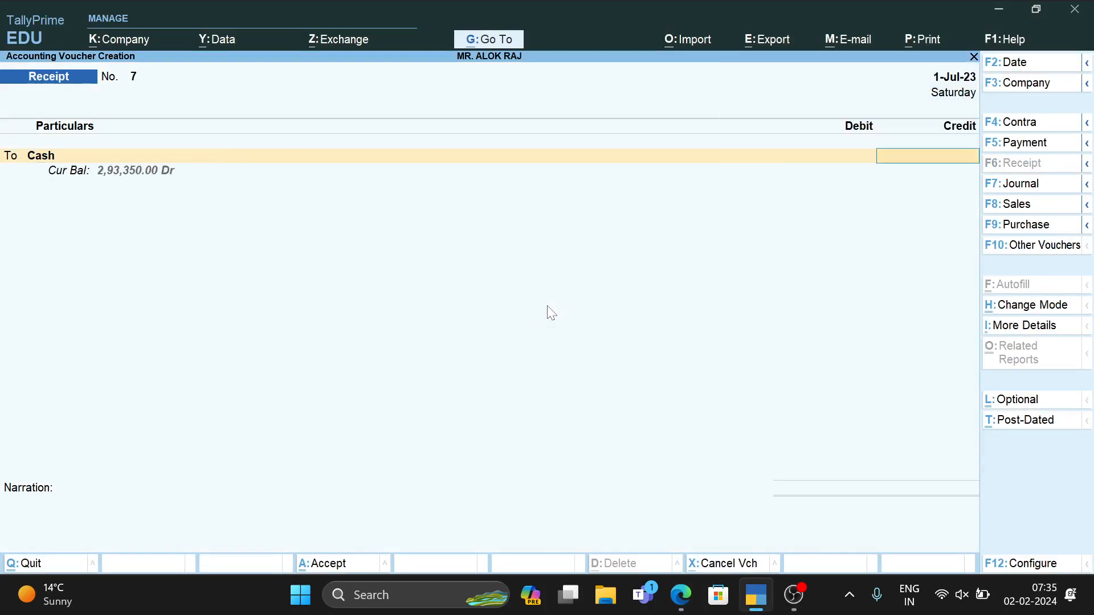
type("45000")
key("Return")
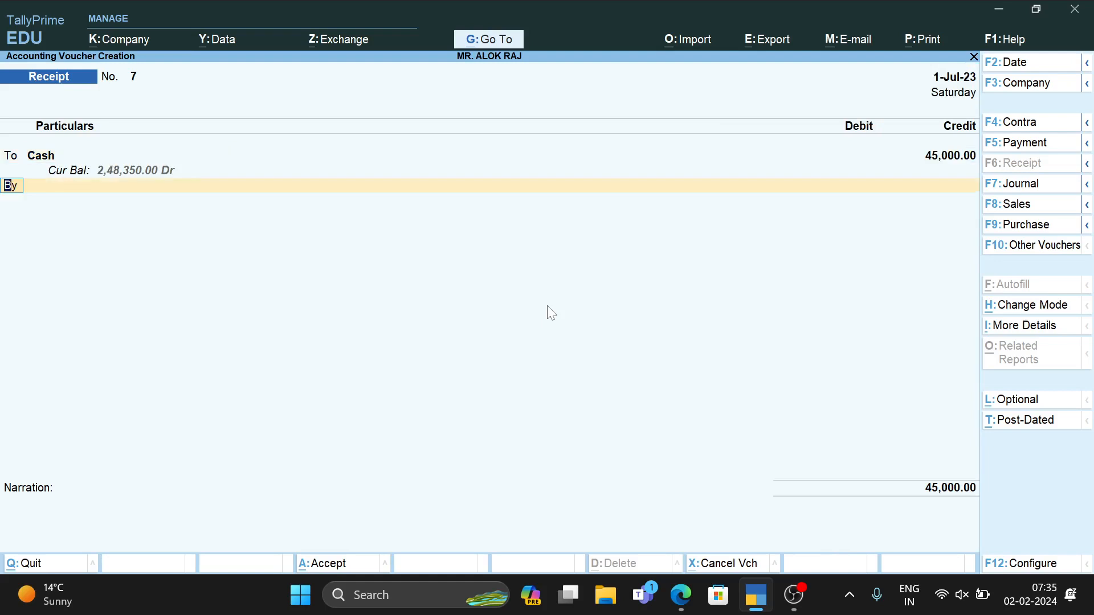
Add Consulting Revenue as the debit line for 45,000 in the receipt voucher, rechecking transaction 57 in the PDF
key("Return")
type("Con")
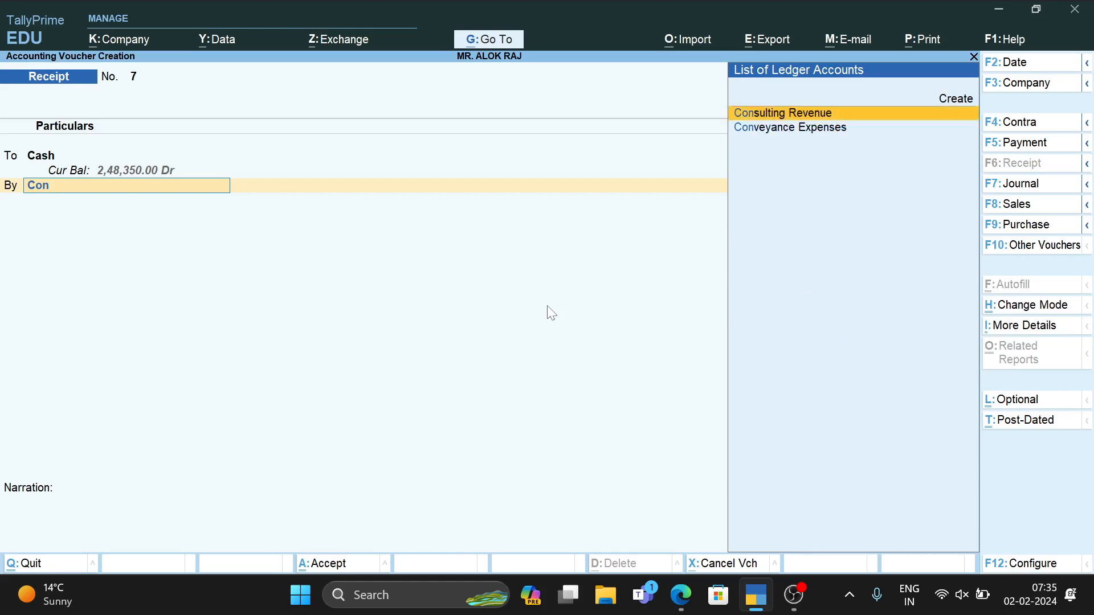
key("Return")
key("alt+Tab")
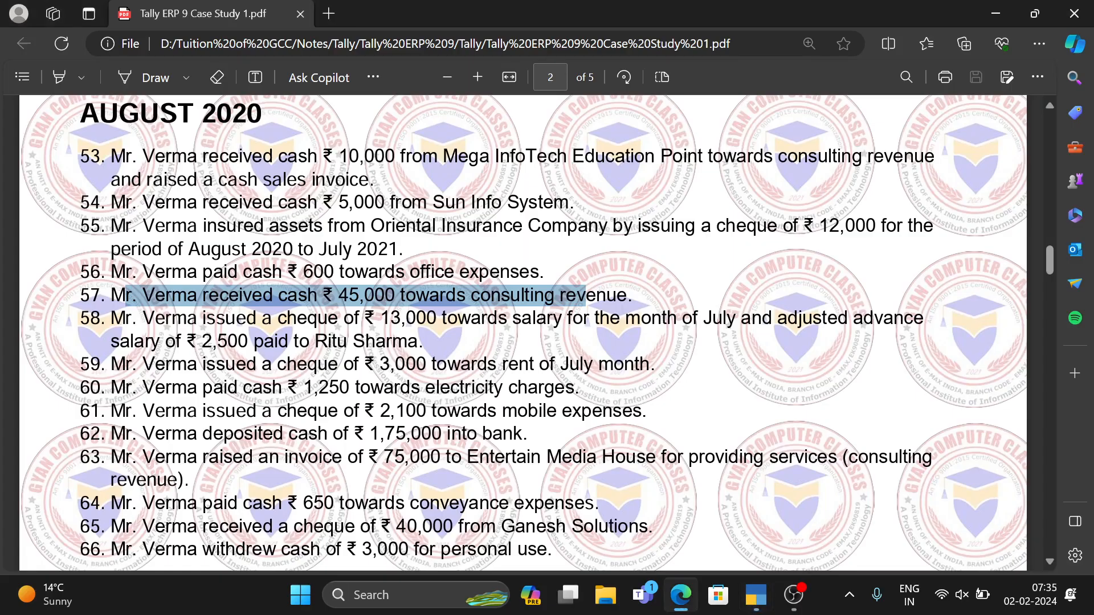
key("alt+Tab")
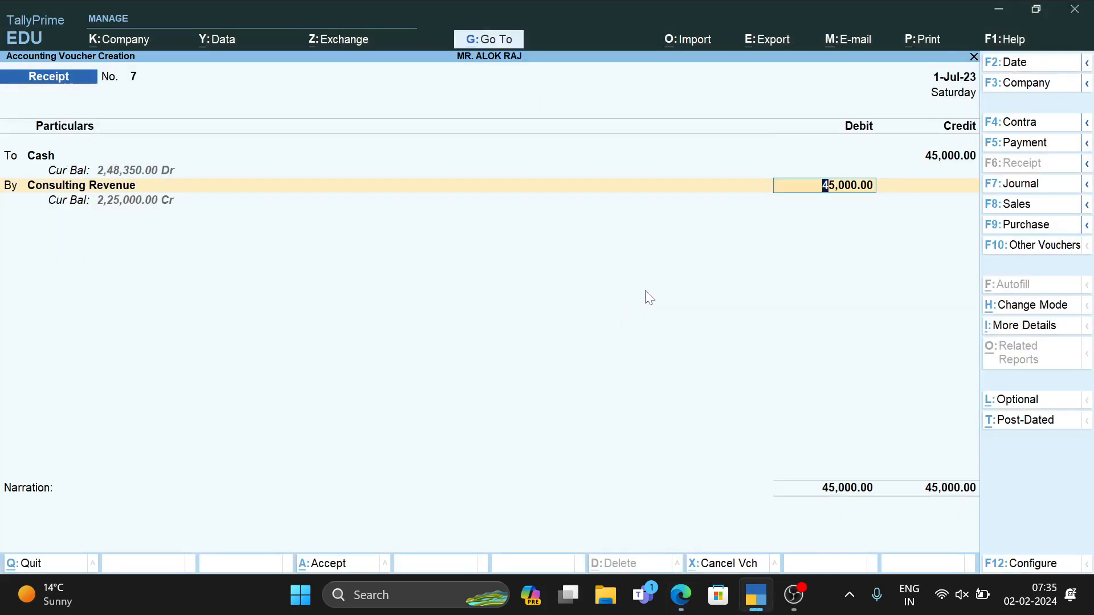
Try to save the receipt voucher without a narration, going back through its Cash and Consulting Revenue lines
key("ctrl")
key("ctrl+a")
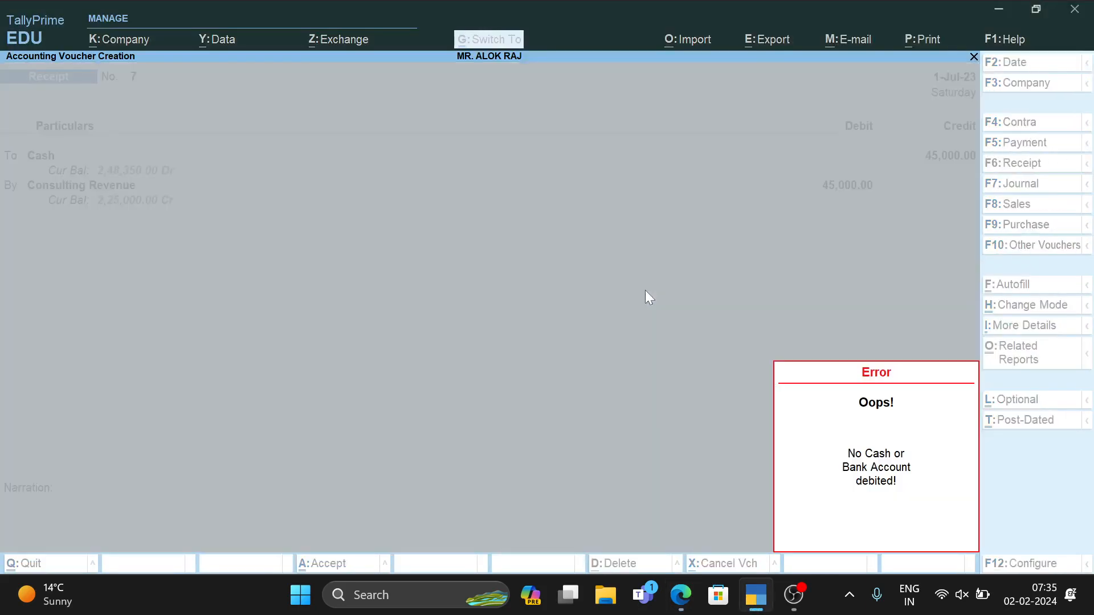
key("Return")
key("Return")
key("Return")
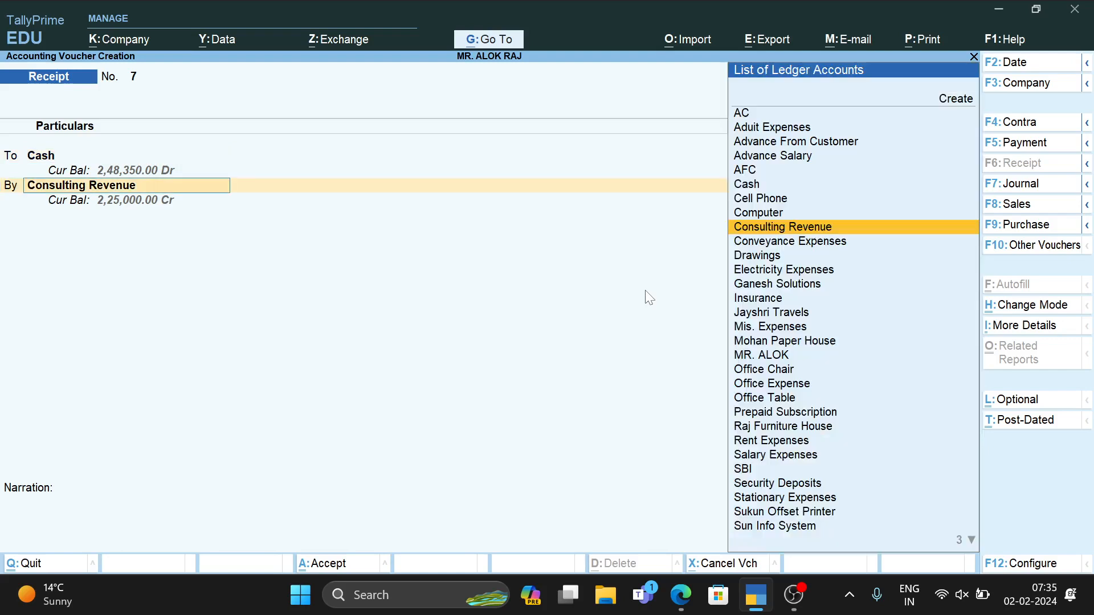
key("Return")
key("Return")
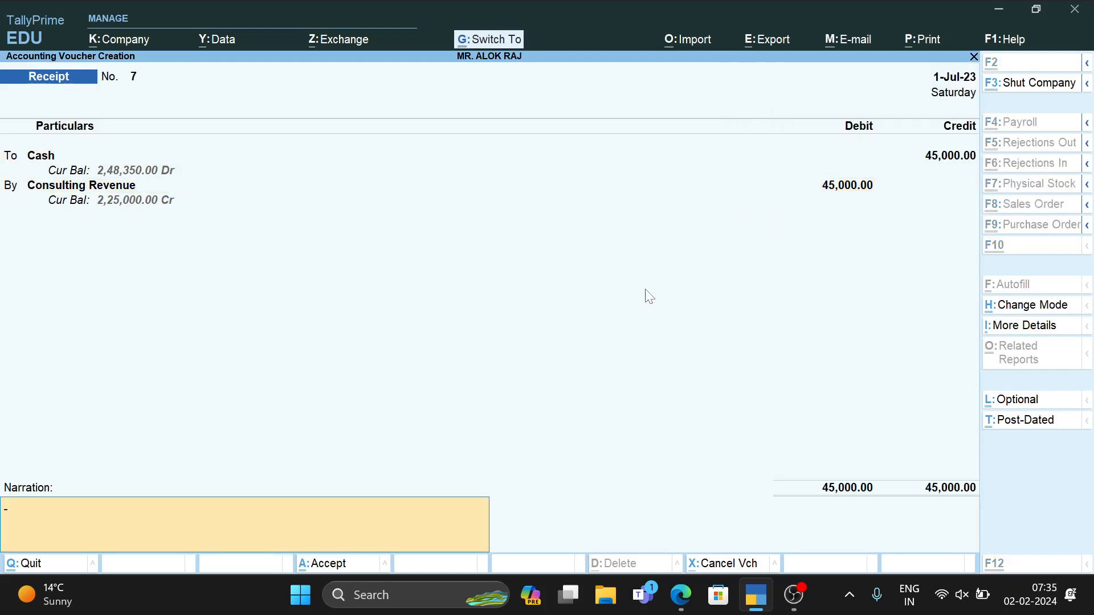
key("ctrl+a")
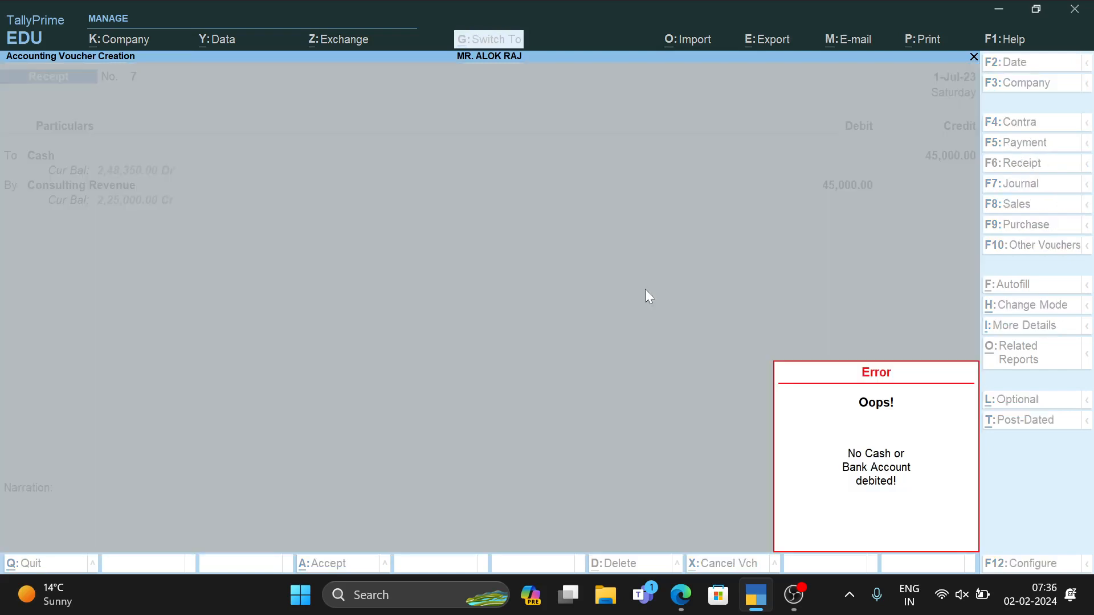
key("Return")
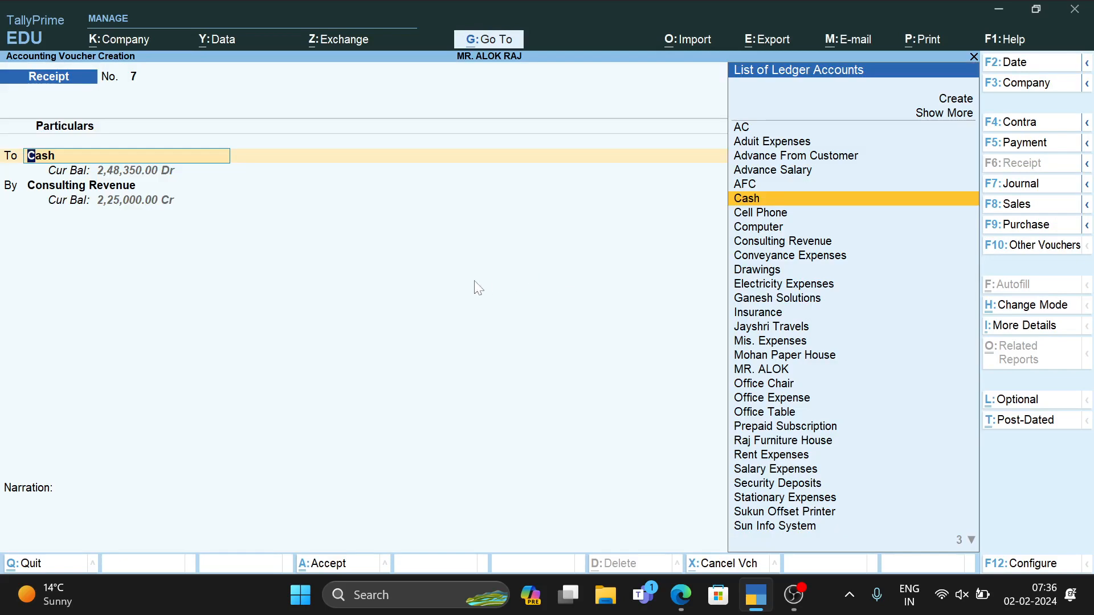
key("Return")
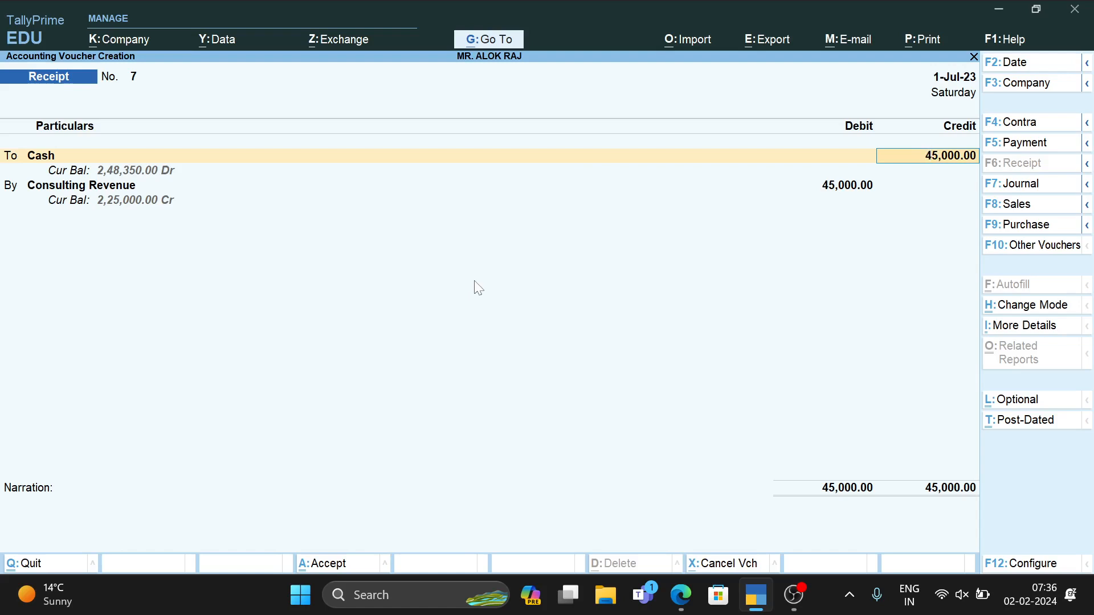
Convert the entry to a sales voucher and change its mode to As Voucher
key("F8")
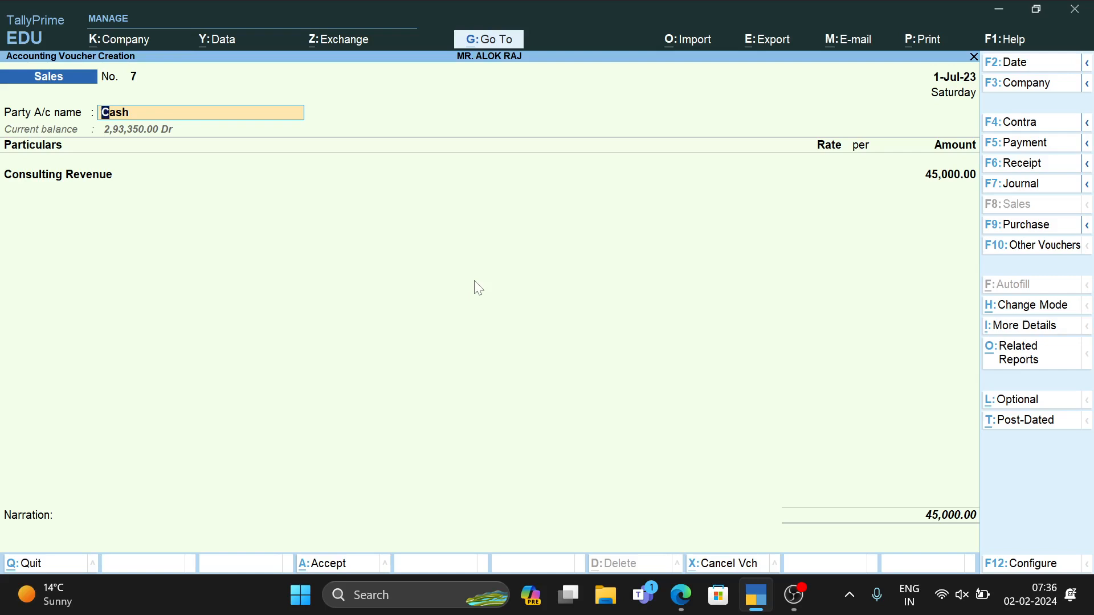
key("ctrl")
key("ctrl+h")
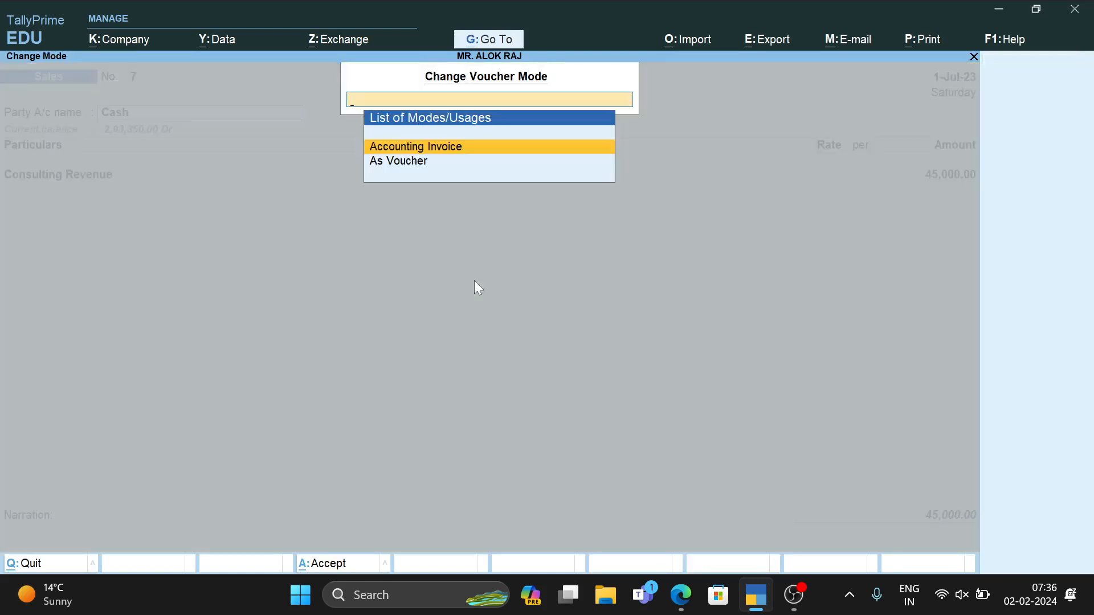
key("Down")
key("Return")
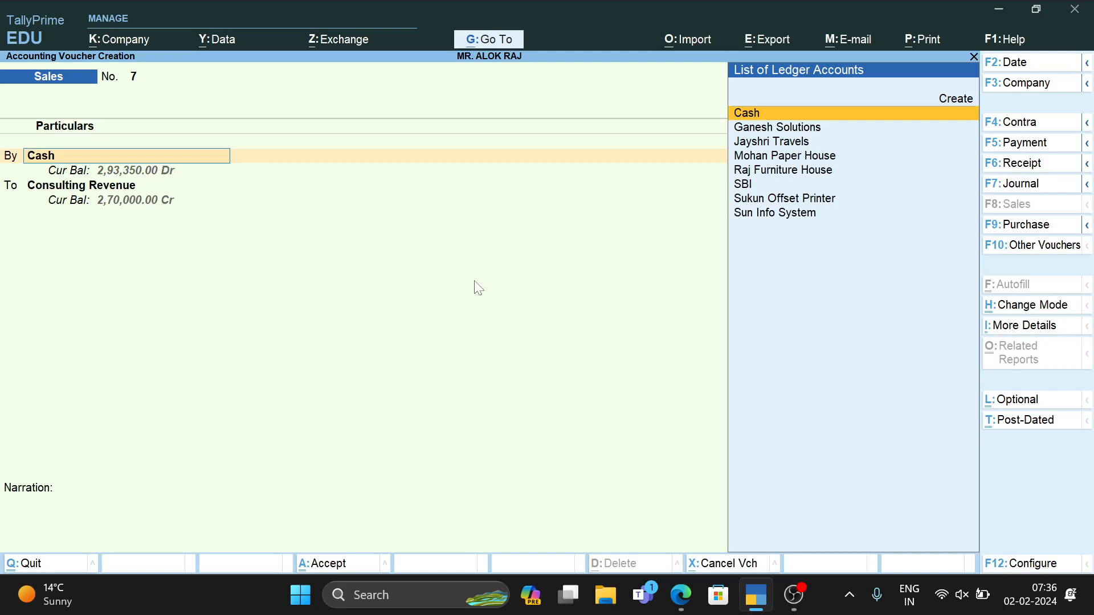
key("ctrl")
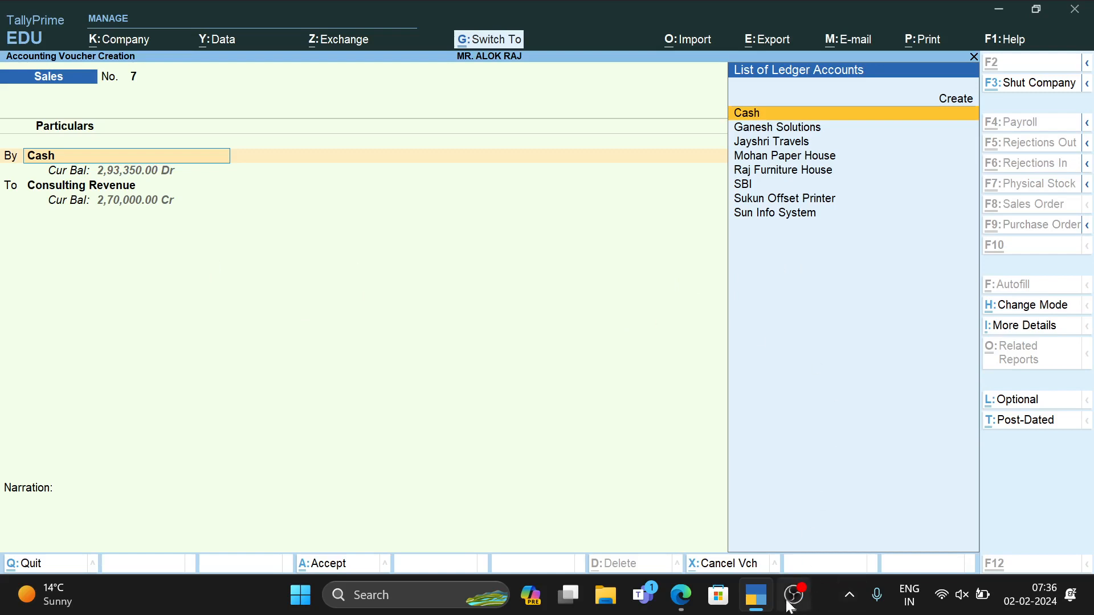
mouse_move(769, 600)
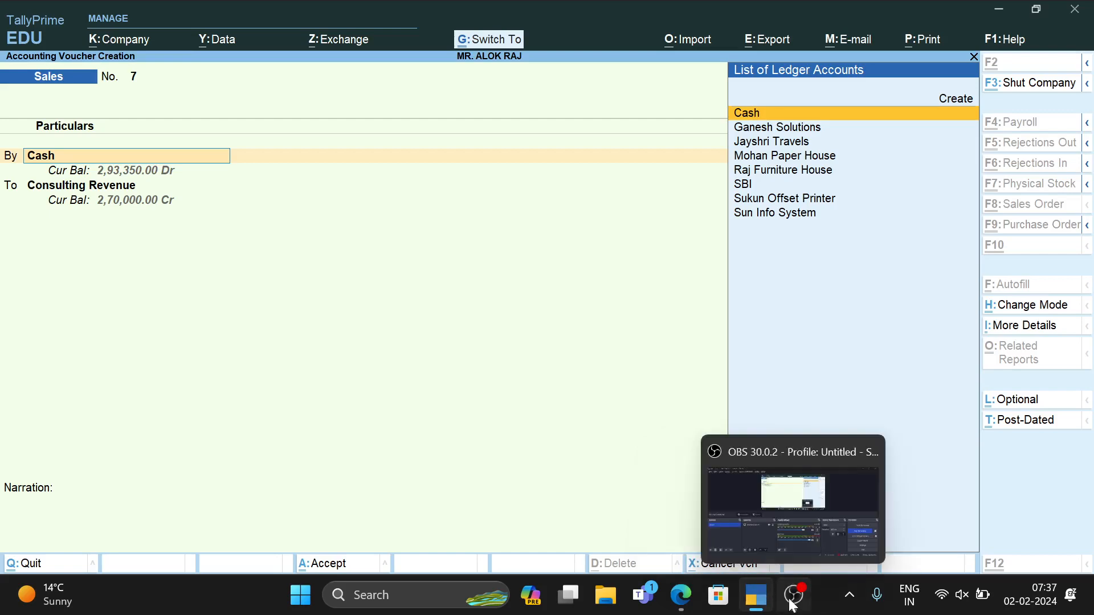
left_click(792, 606)
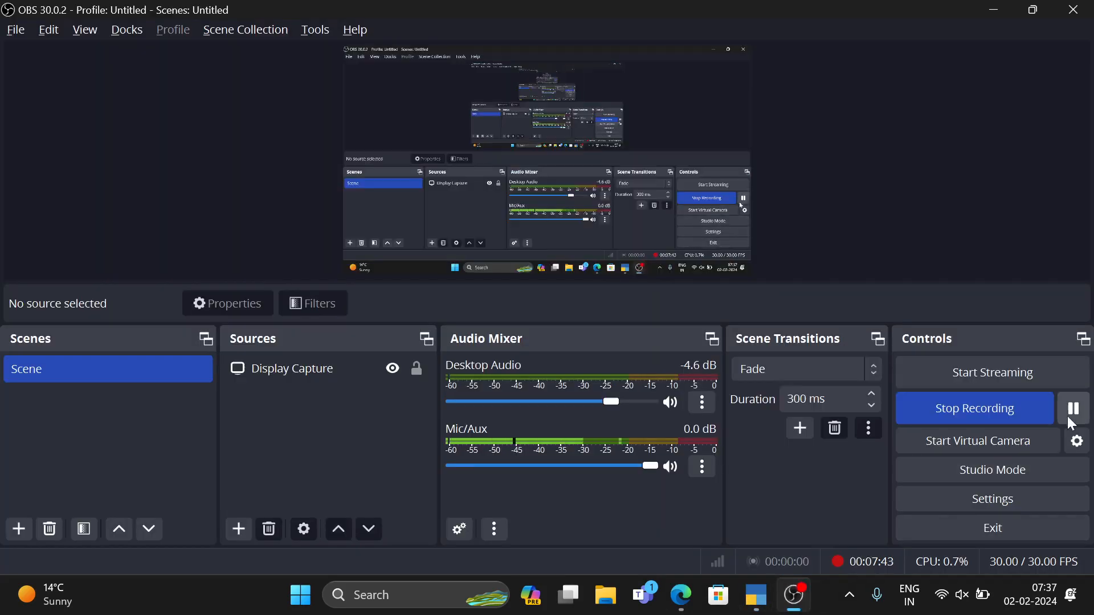
left_click(1084, 417)
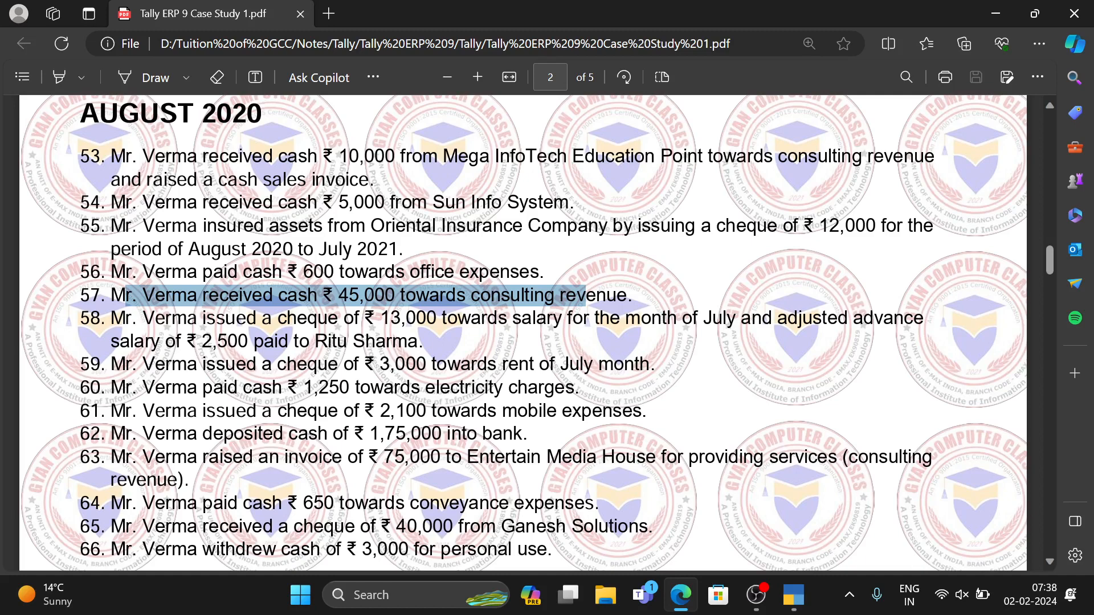
Switch from the PDF to TallyPrime and start a sales voucher in As Voucher mode
key("alt+Tab")
key("alt+Tab")
key("Tab")
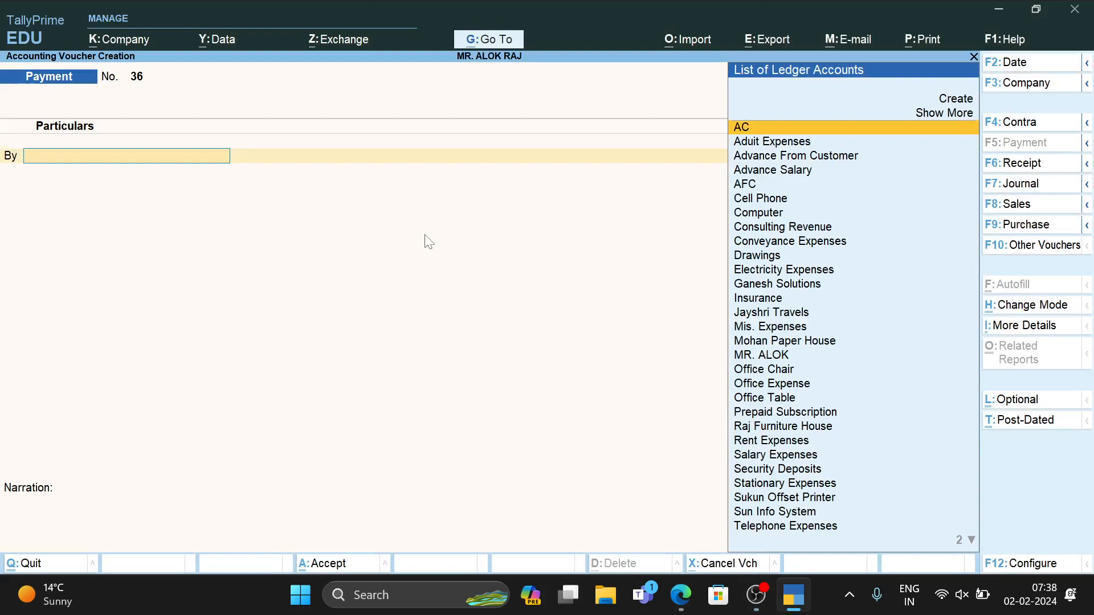
key("F8")
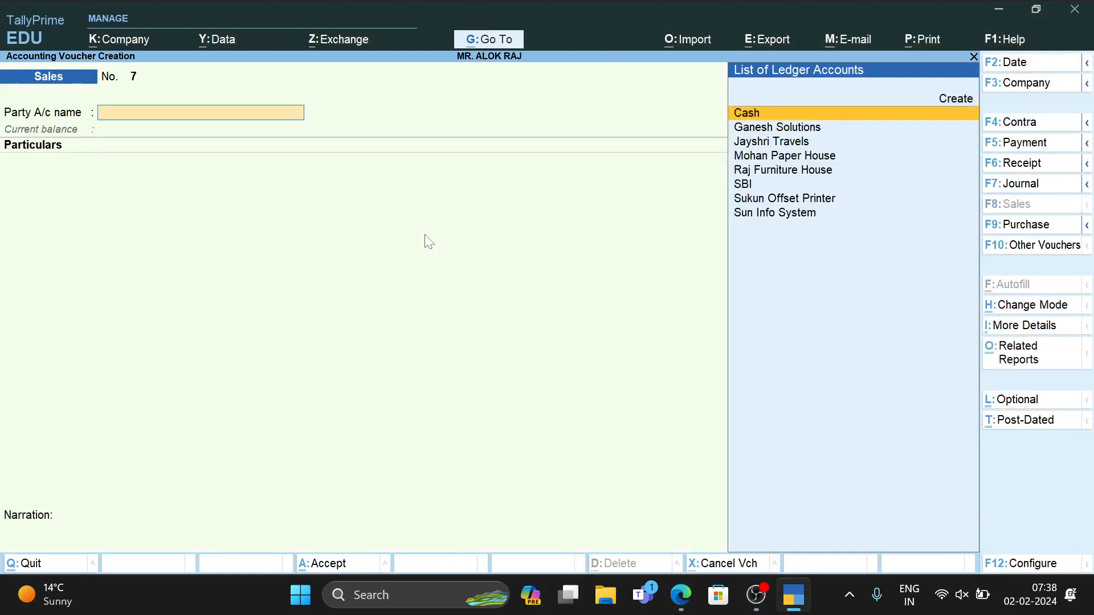
key("ctrl+h")
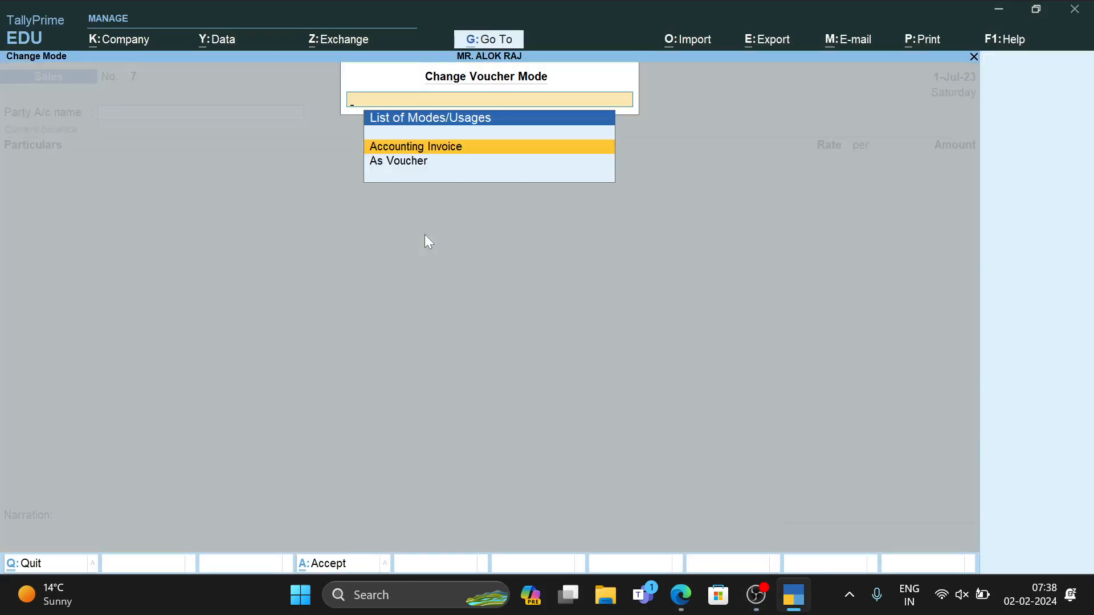
key("Down")
key("Return")
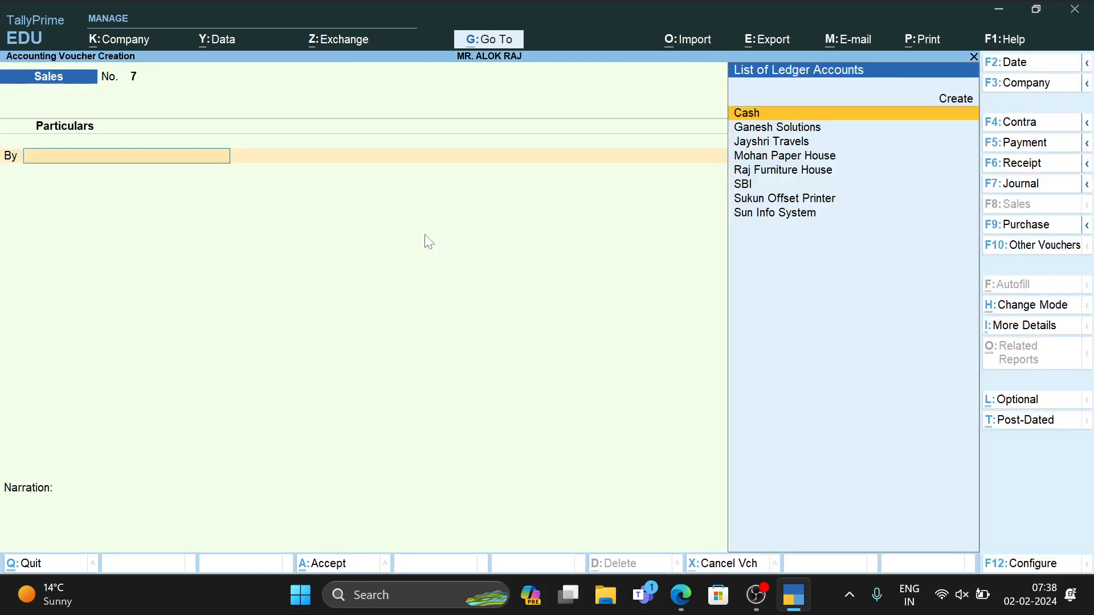
Enter Cash as the sales voucher's debit line for 45,000, accepting the dispatch and party details as they are
key("Return")
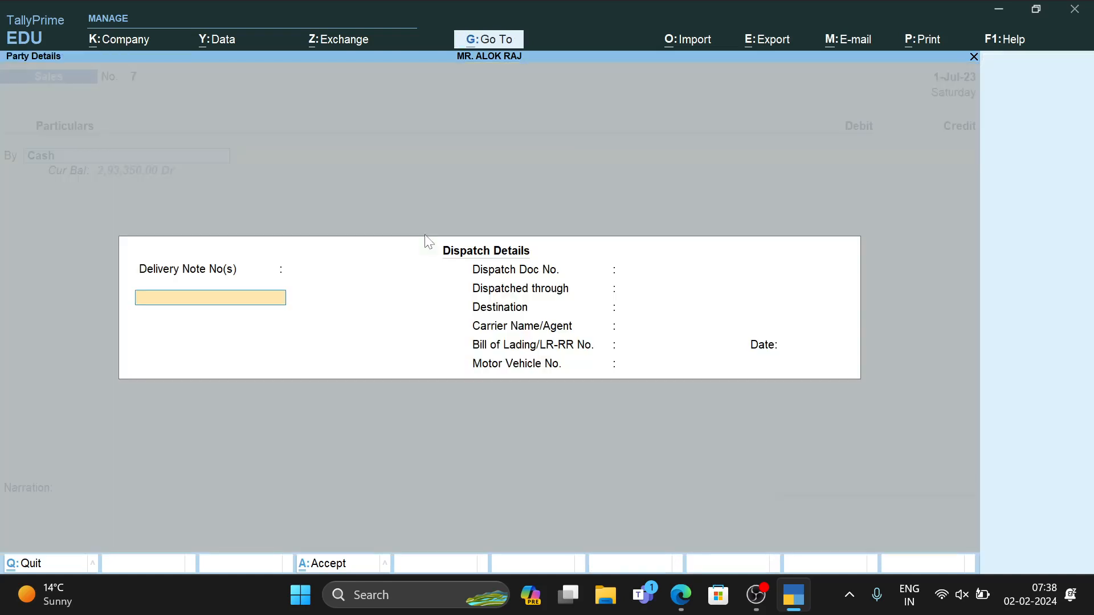
key("ctrl+a")
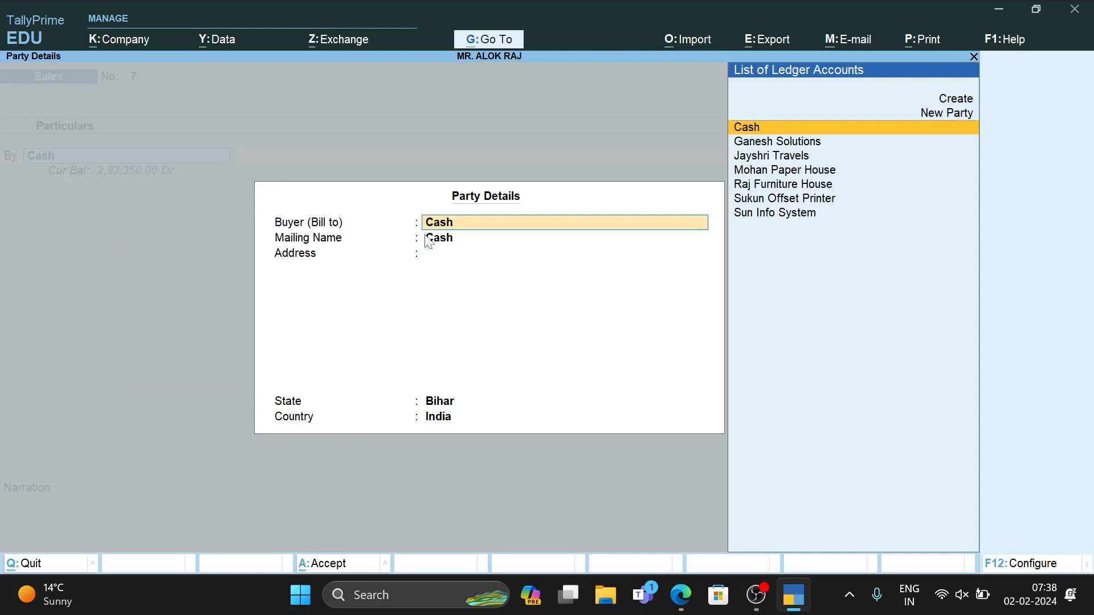
key("ctrl+a")
type("45000")
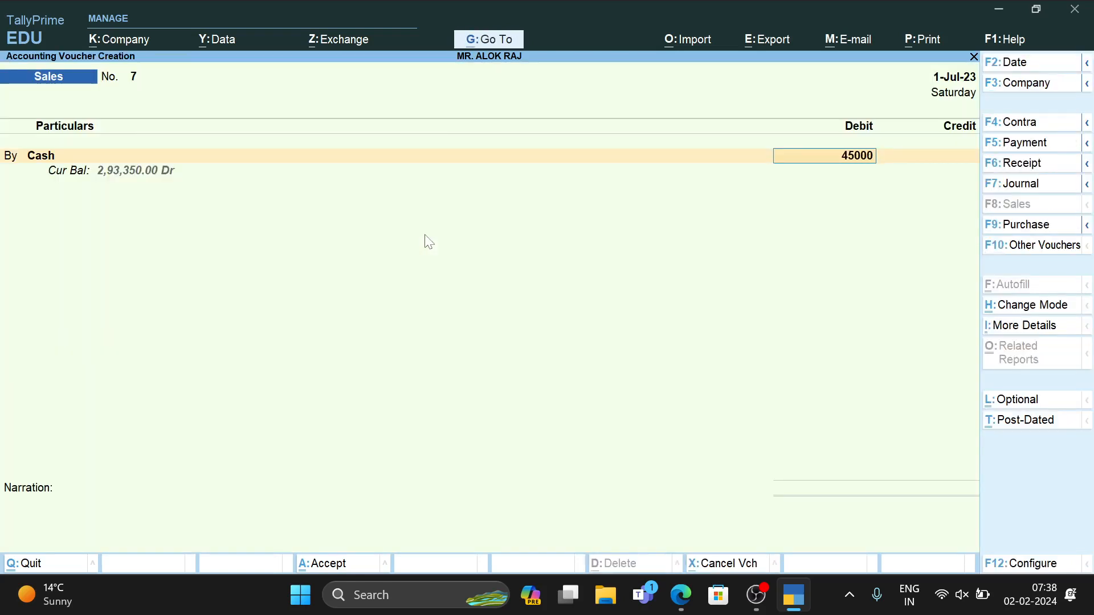
key("Return")
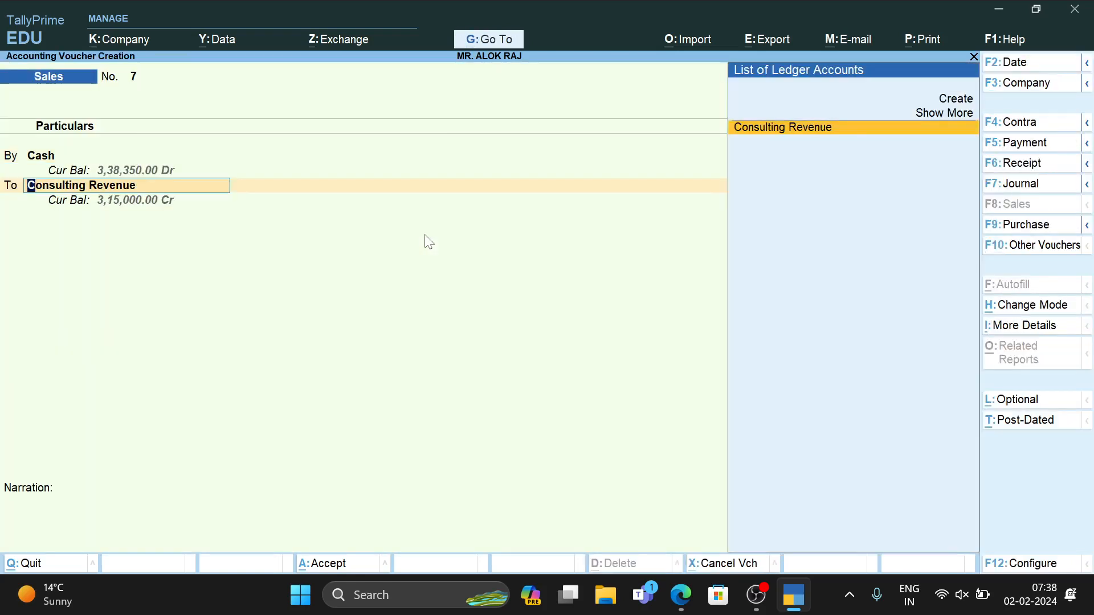
Credit Consulting Revenue with 45,000 and save the sales voucher without a narration
key("Return")
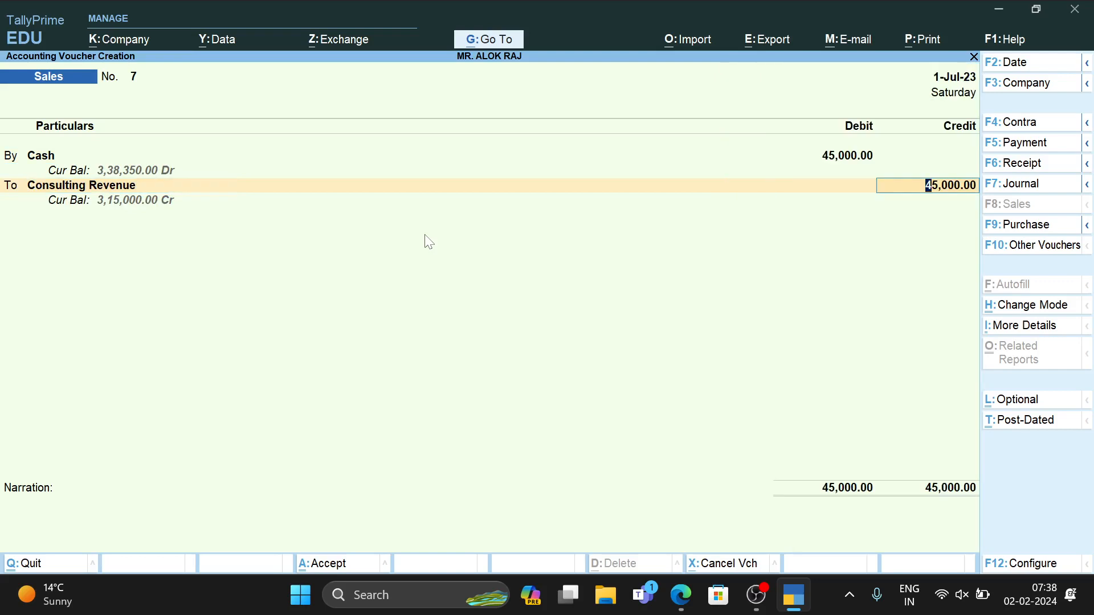
key("ctrl")
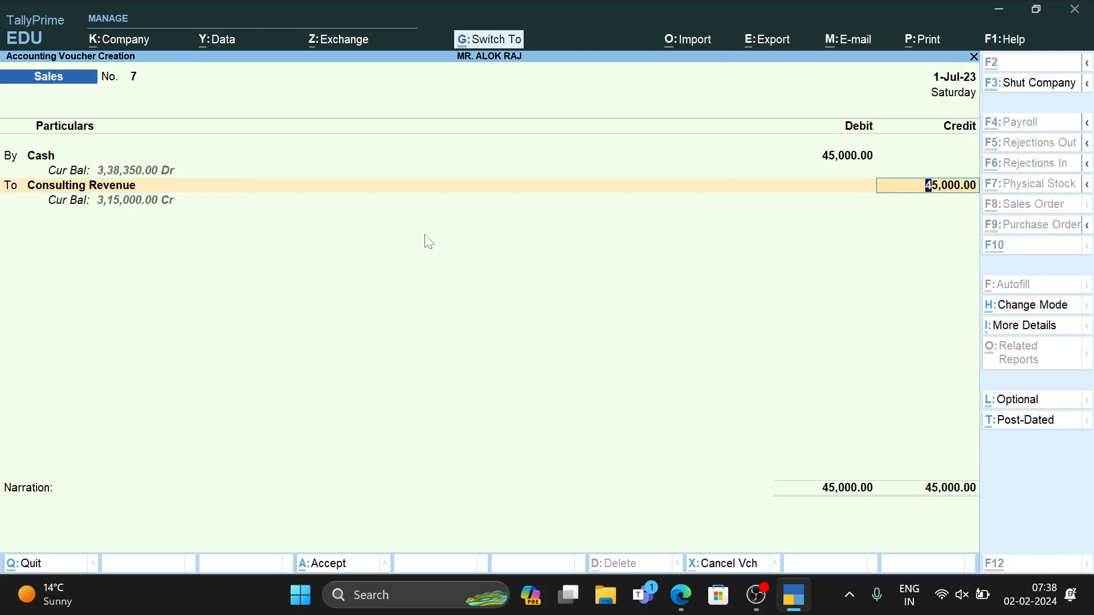
key("ctrl+a")
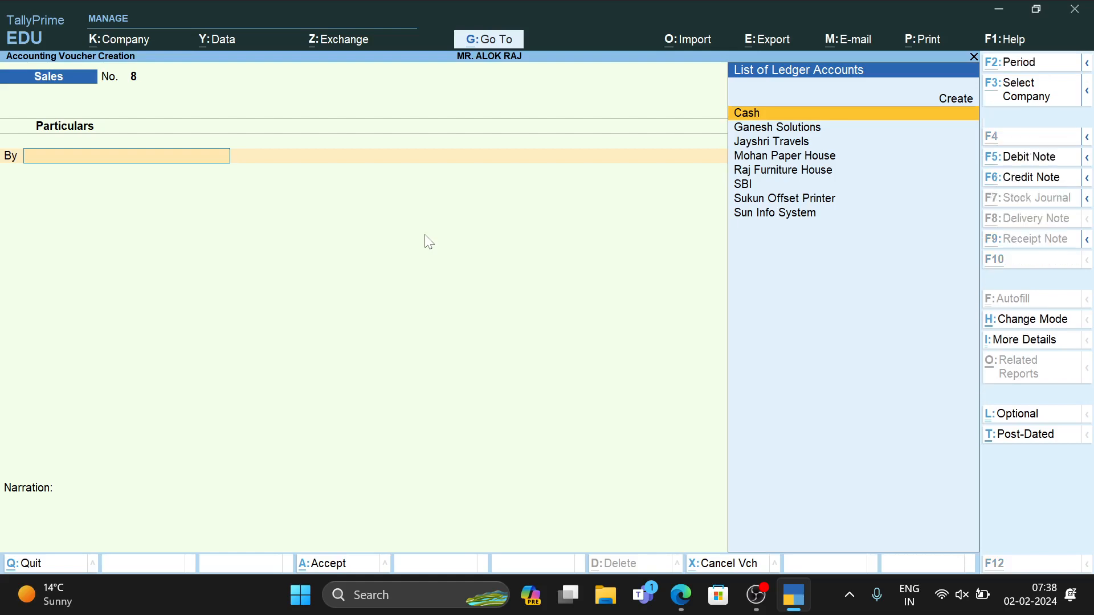
Read transaction 58 in the case study PDF, examining the salary cheque amount and the advance salary adjustment
key("alt+Tab")
key("alt+Tab")
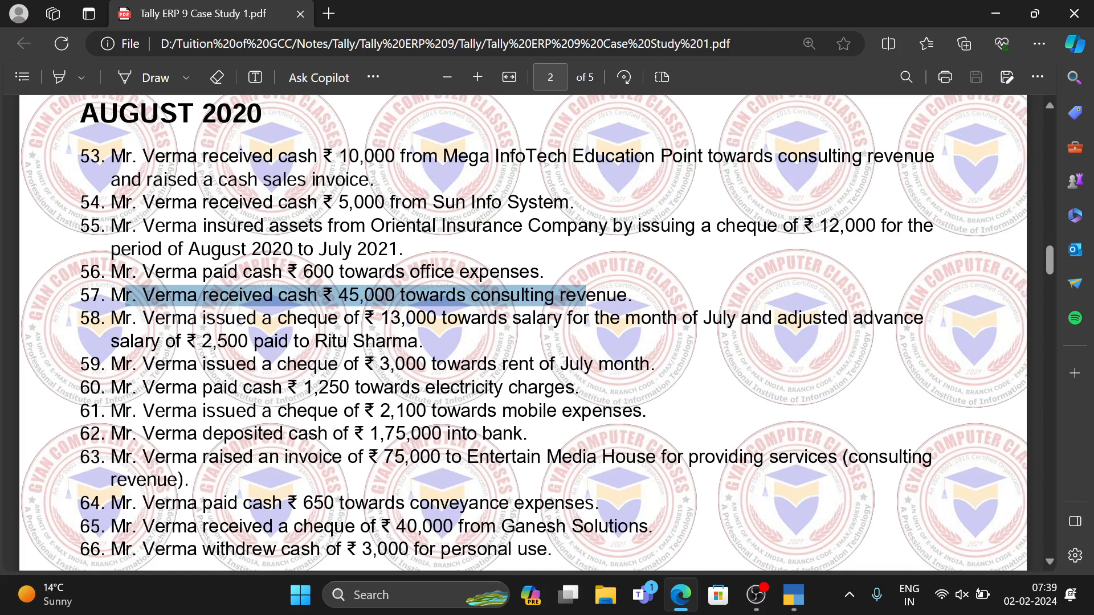
left_click_drag(427, 342, 125, 318)
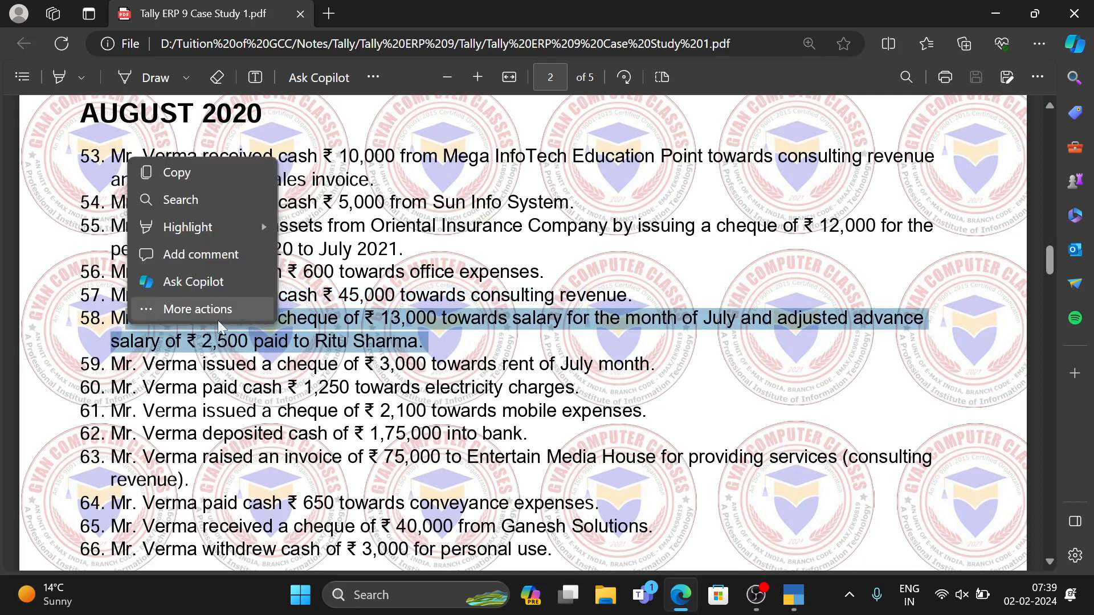
left_click(287, 319)
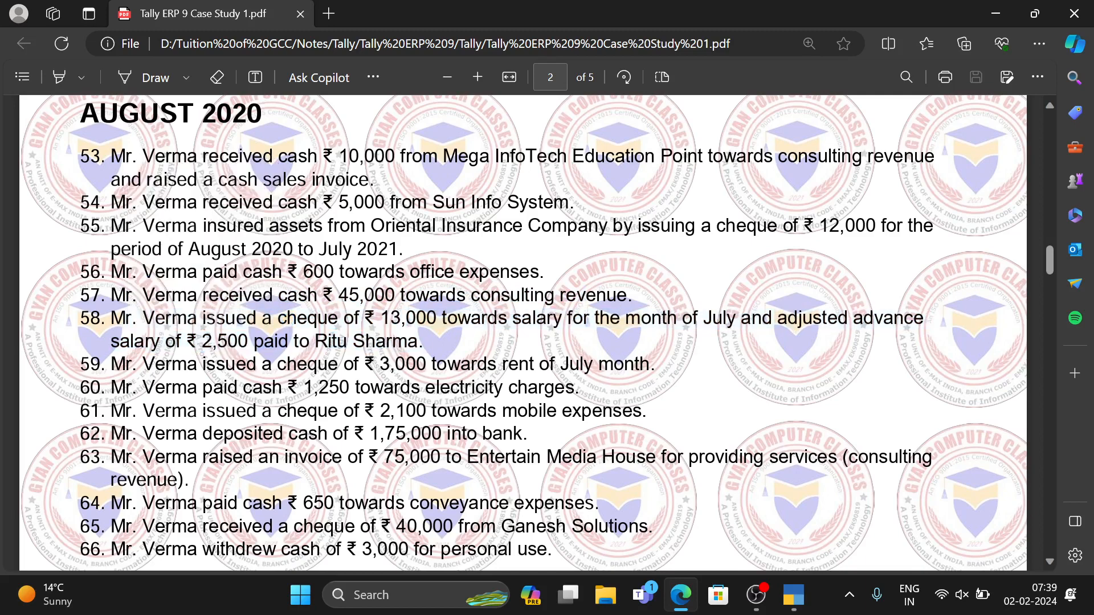
left_click_drag(215, 318, 729, 325)
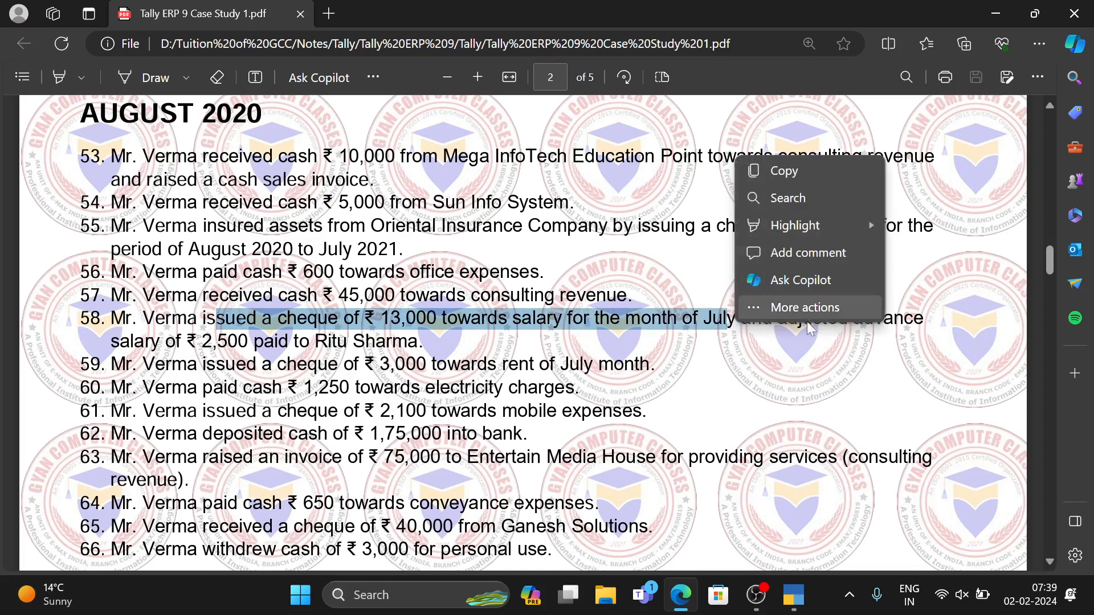
left_click(800, 360)
left_click_drag(802, 318, 904, 320)
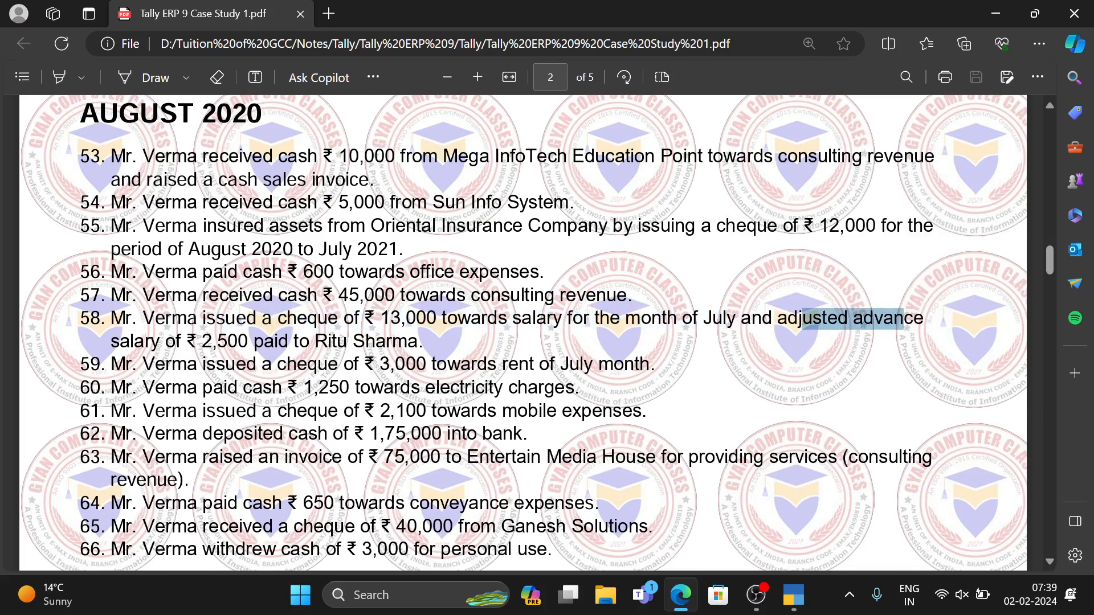
left_click_drag(111, 342, 145, 342)
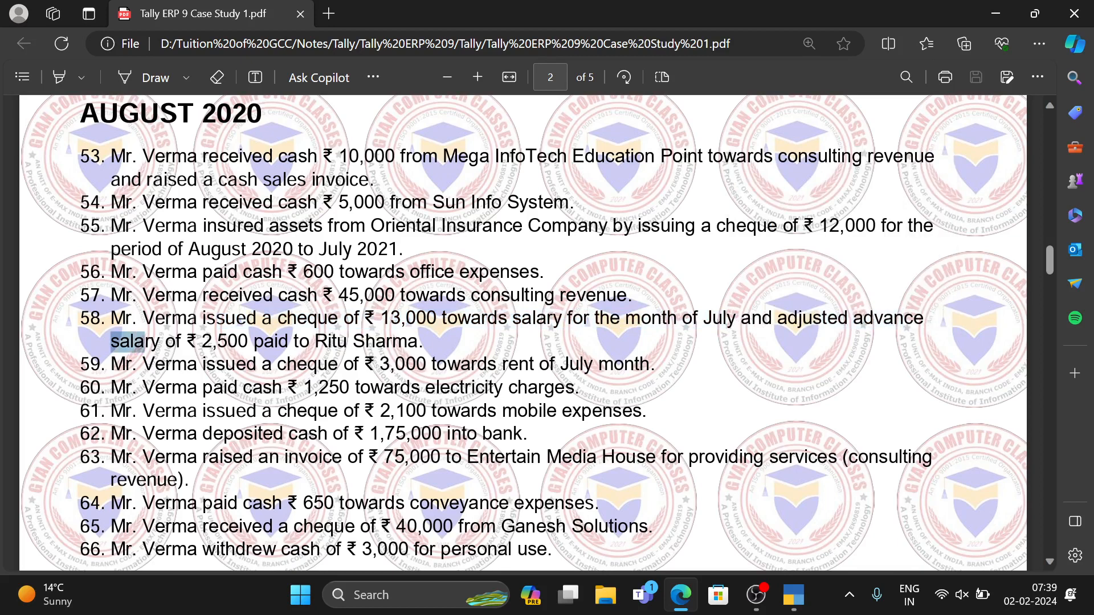
left_click_drag(145, 342, 290, 343)
Start a payment voucher in TallyPrime with Salary Expenses as the debit ledger, rechecking transaction 58 in the PDF
key("alt+Tab")
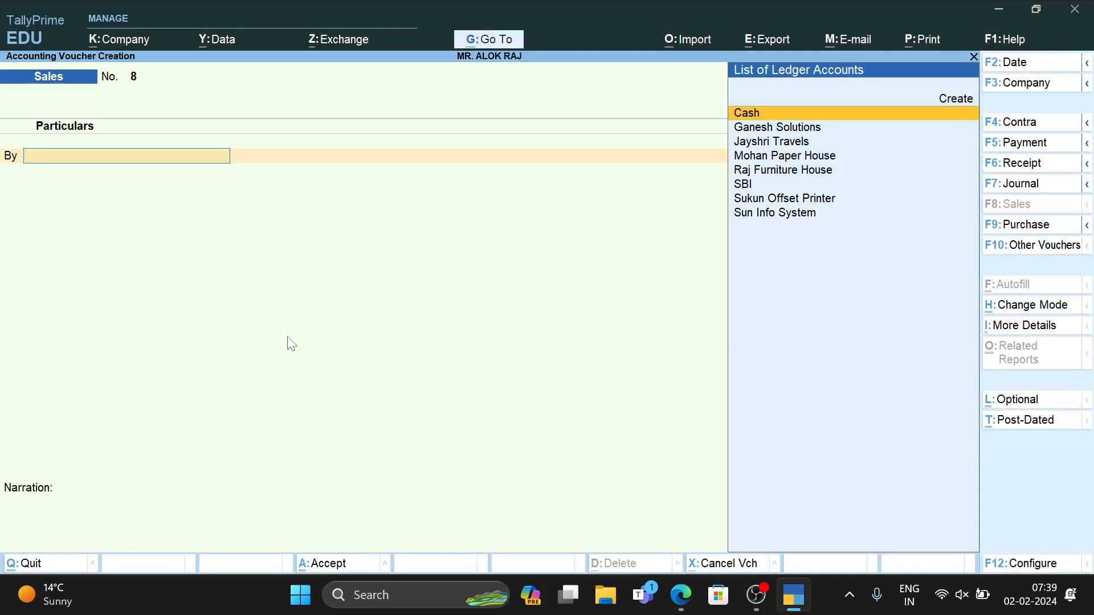
key("F5")
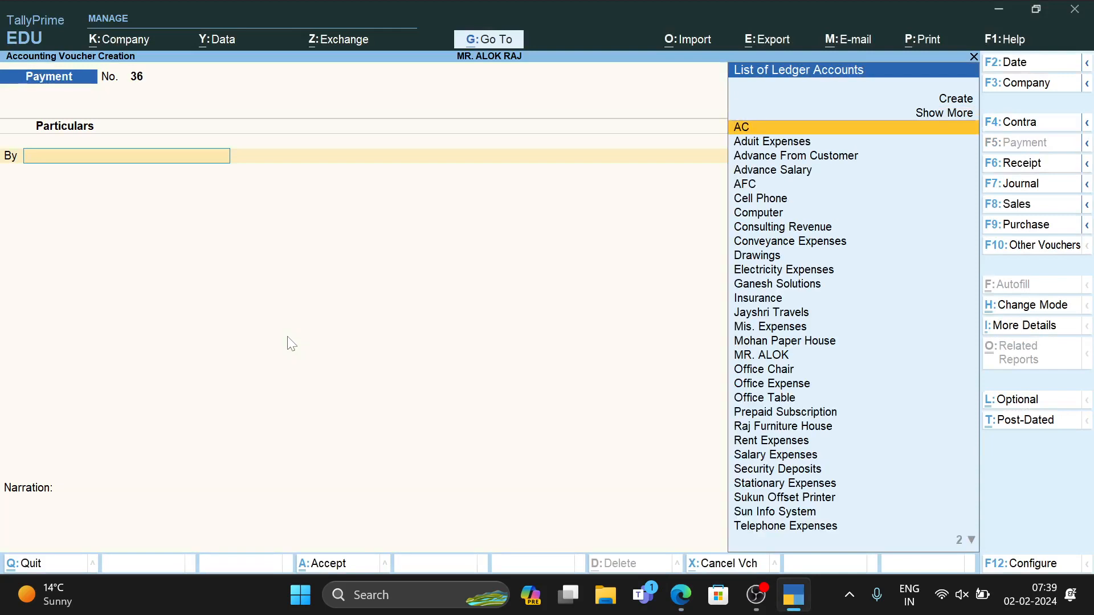
key("alt+Tab")
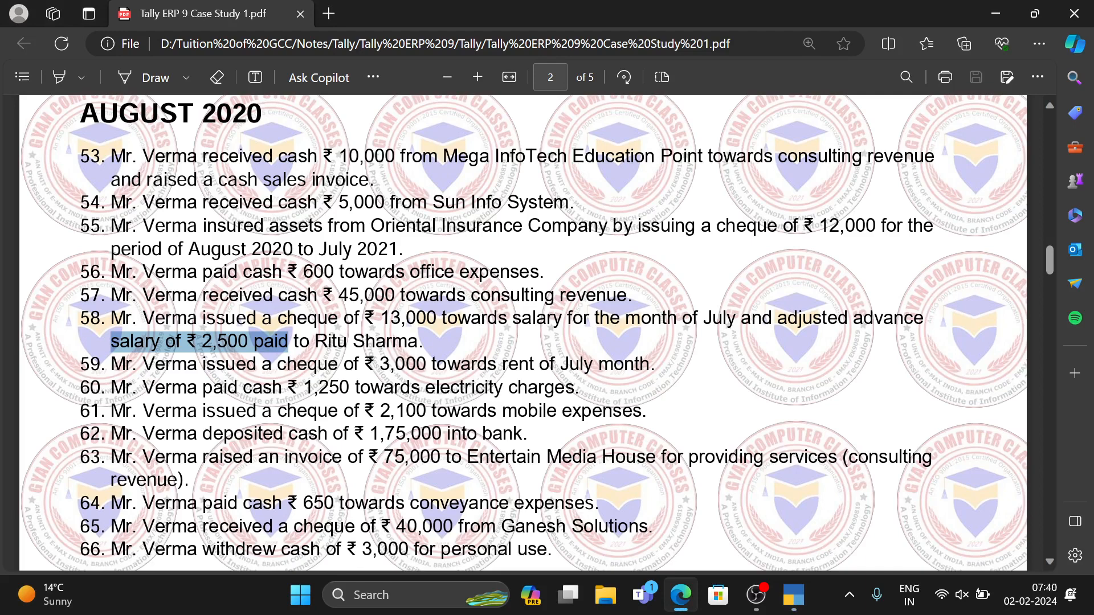
key("alt+Tab")
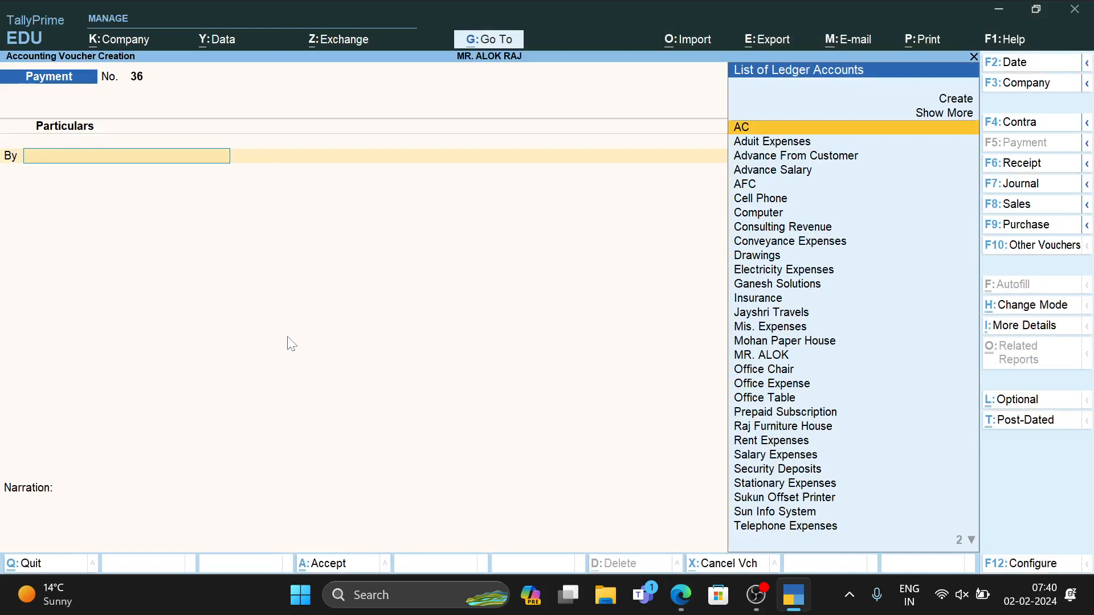
type("sal")
key("Return")
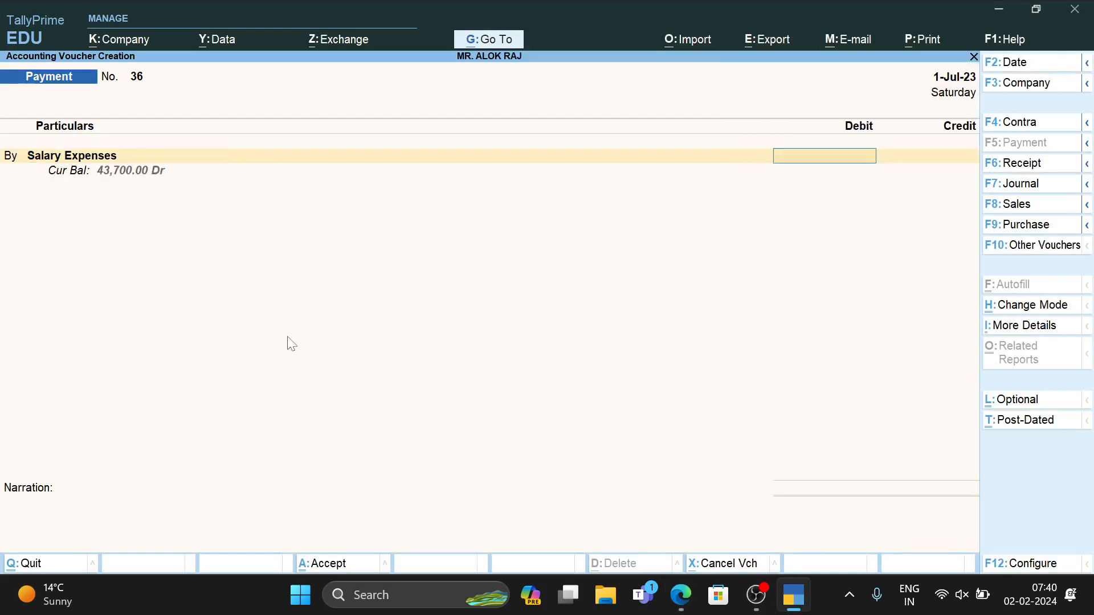
Set the Salary Expenses debit amount to 15,500
type("13000")
key("BackSpace")
key("BackSpace")
key("BackSpace")
key("BackSpace")
key("BackSpace")
type("1500")
key("BackSpace")
key("BackSpace")
type("500")
key("Return")
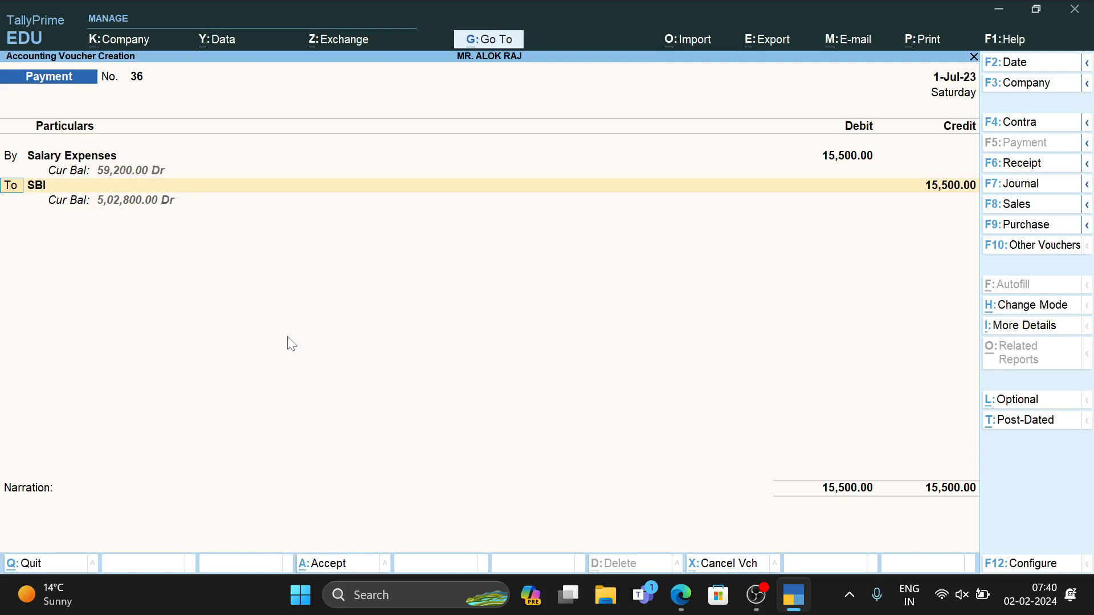
key("Return")
type("Ad")
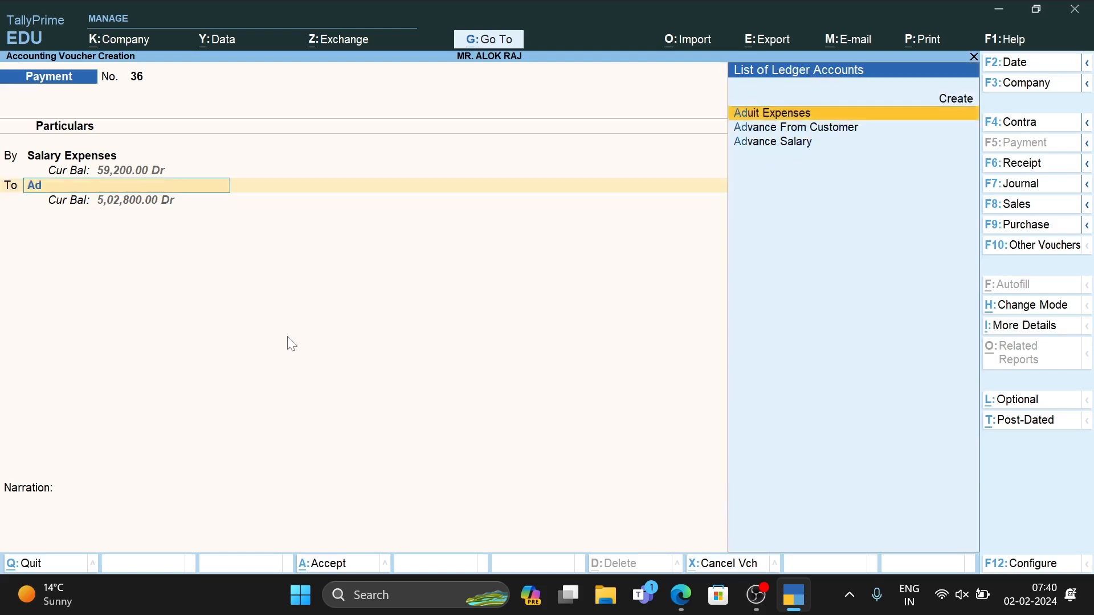
key("Down")
key("Return")
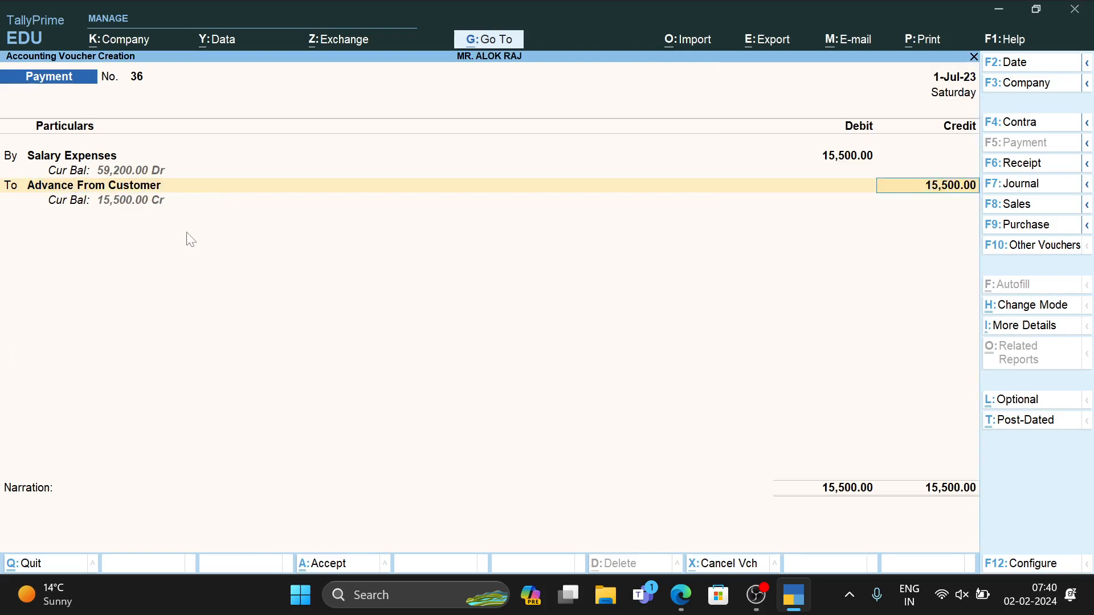
Set the payment voucher's first credit ledger to Advance Salary with an amount of 2,500
left_click(130, 189)
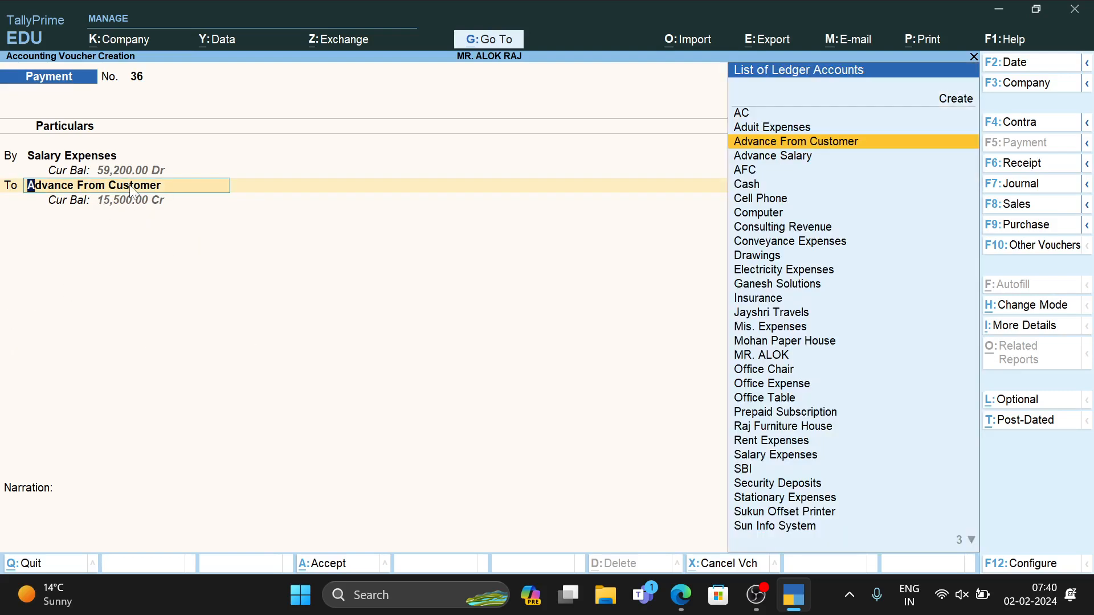
type("Advan")
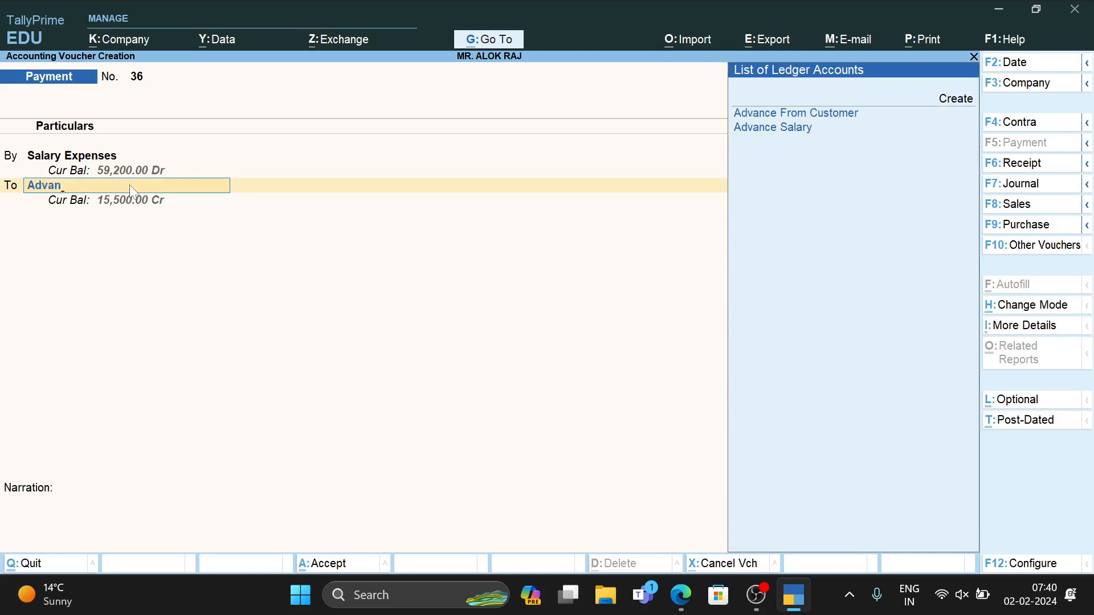
key("Down")
key("Return")
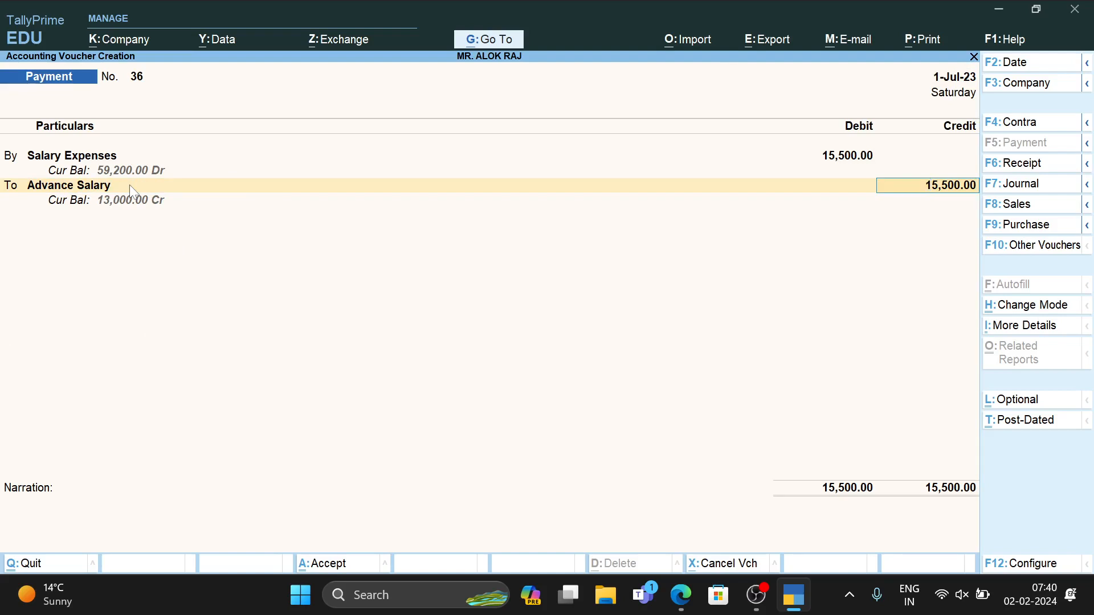
type("2500")
key("Return")
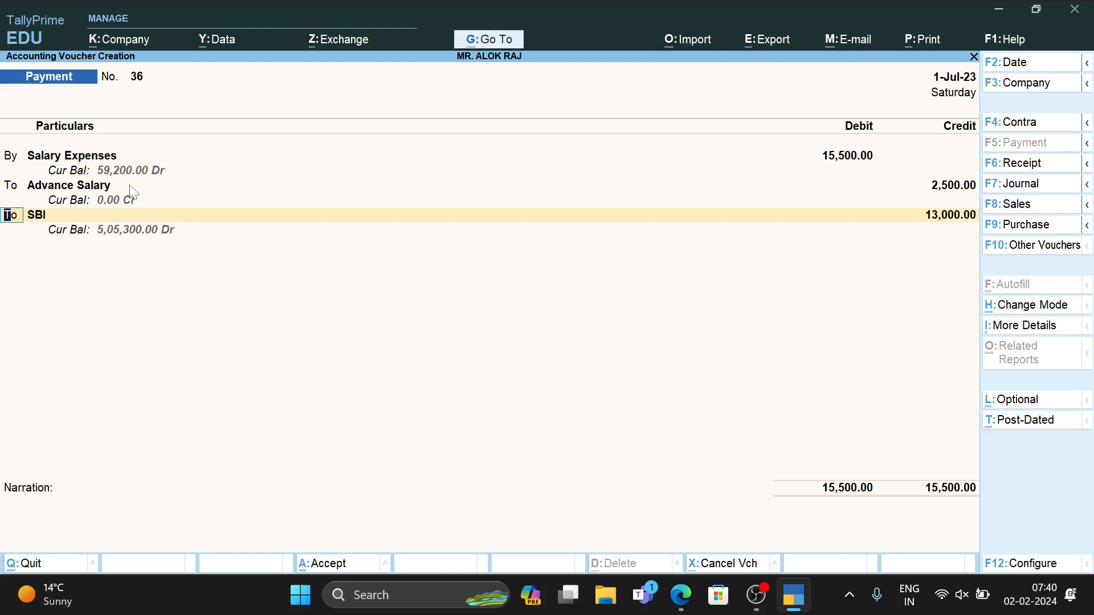
Check transaction 58's cheque payment in the PDF, then save the salary payment voucher with SBI credited 13,000
key("Return")
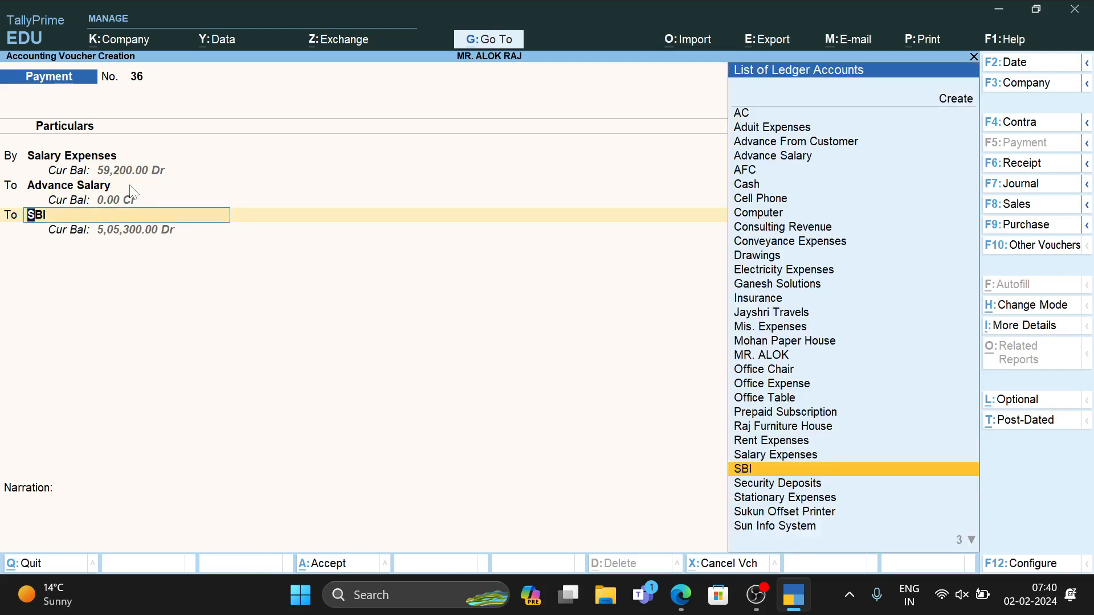
key("alt+Tab")
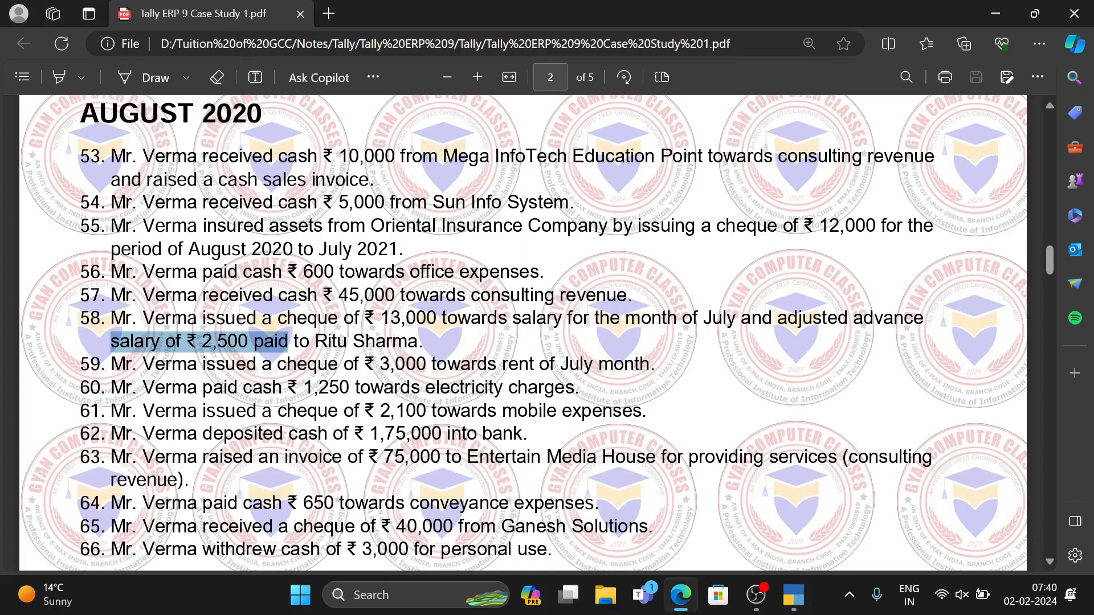
double_click(322, 317)
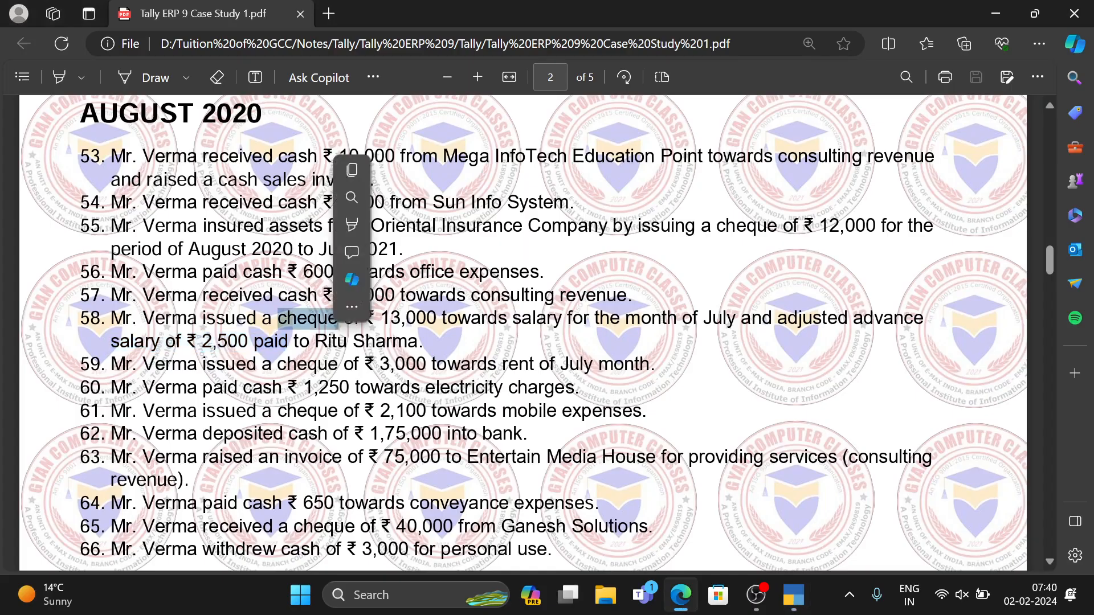
key("alt+Tab")
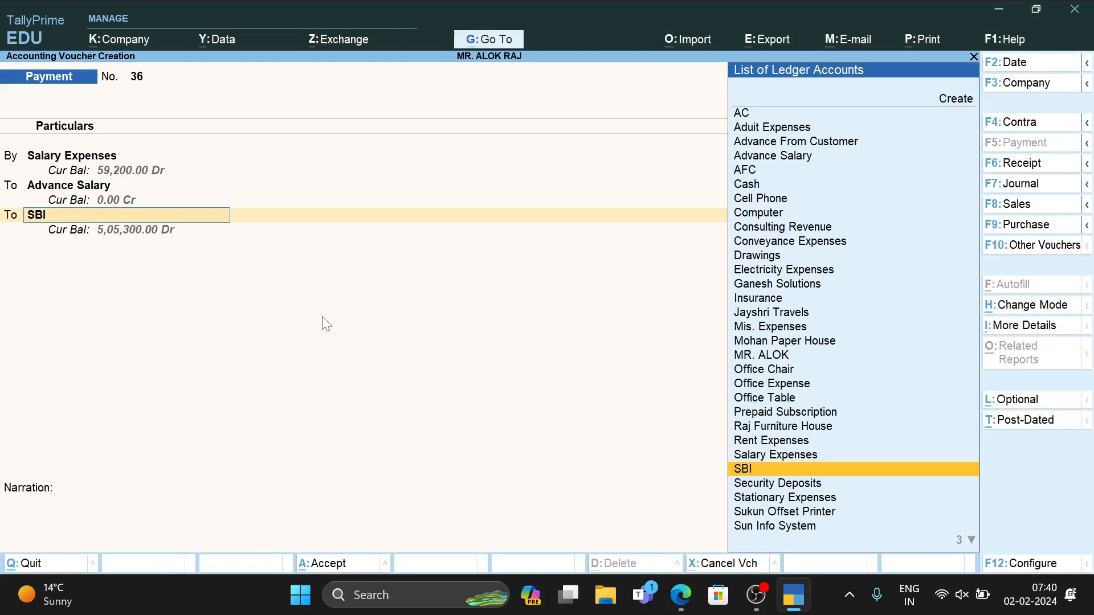
key("ctrl+a")
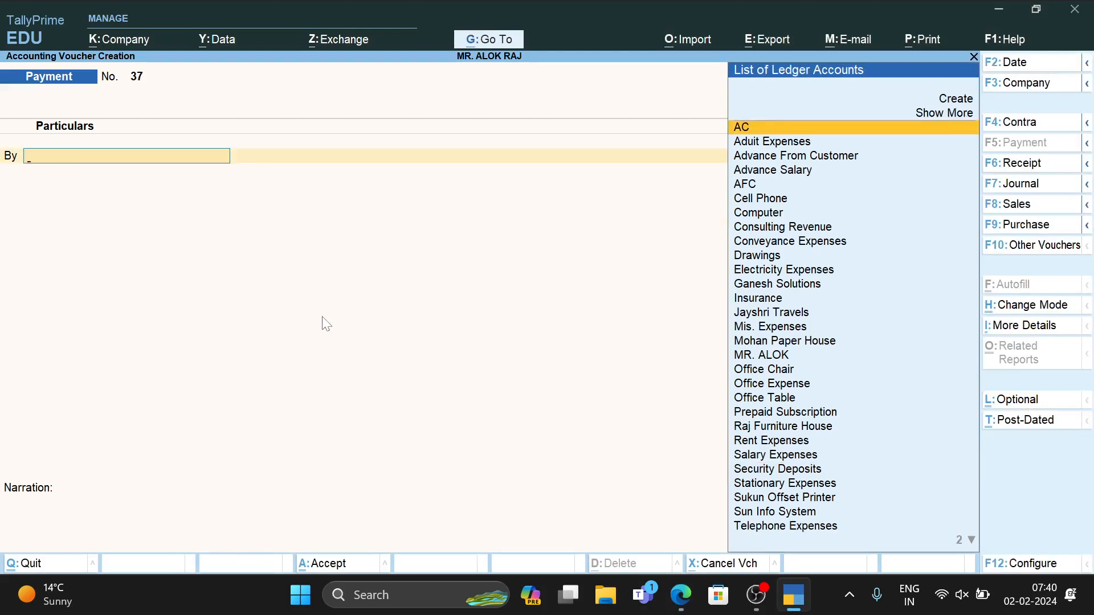
Enter transaction 59 from the PDF in a new TallyPrime payment voucher, debiting Rent Expenses 3,000 and crediting SBI
key("alt+Tab")
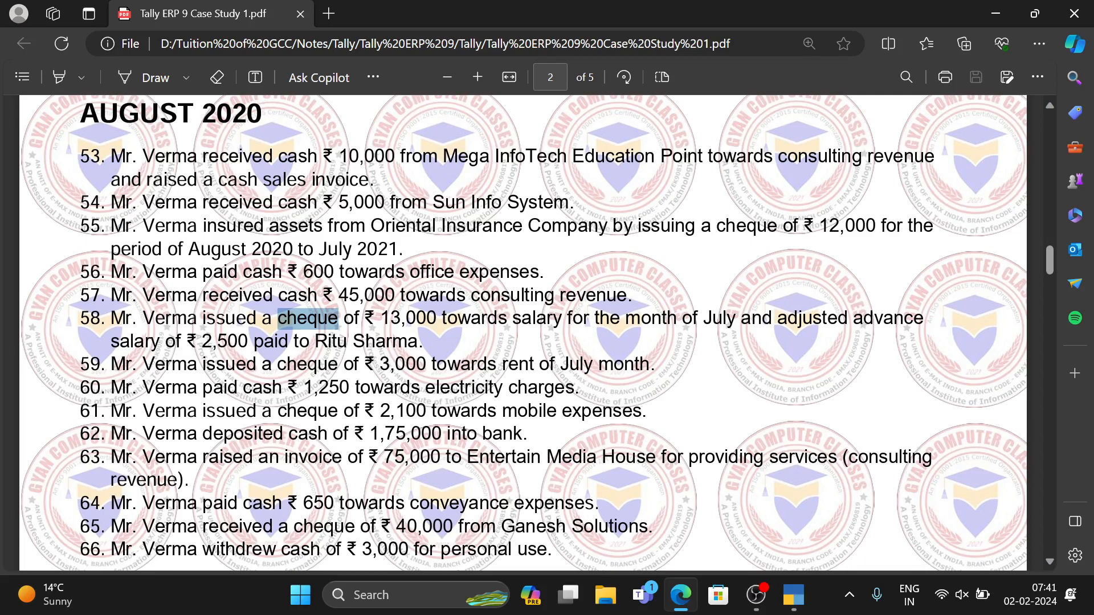
key("alt+Tab")
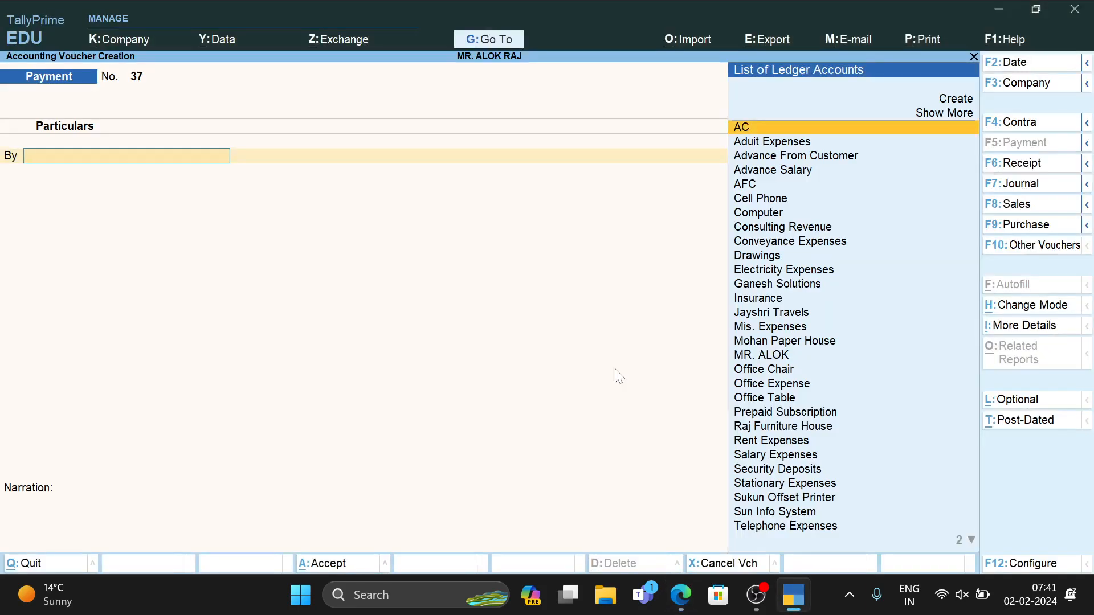
type("Rent")
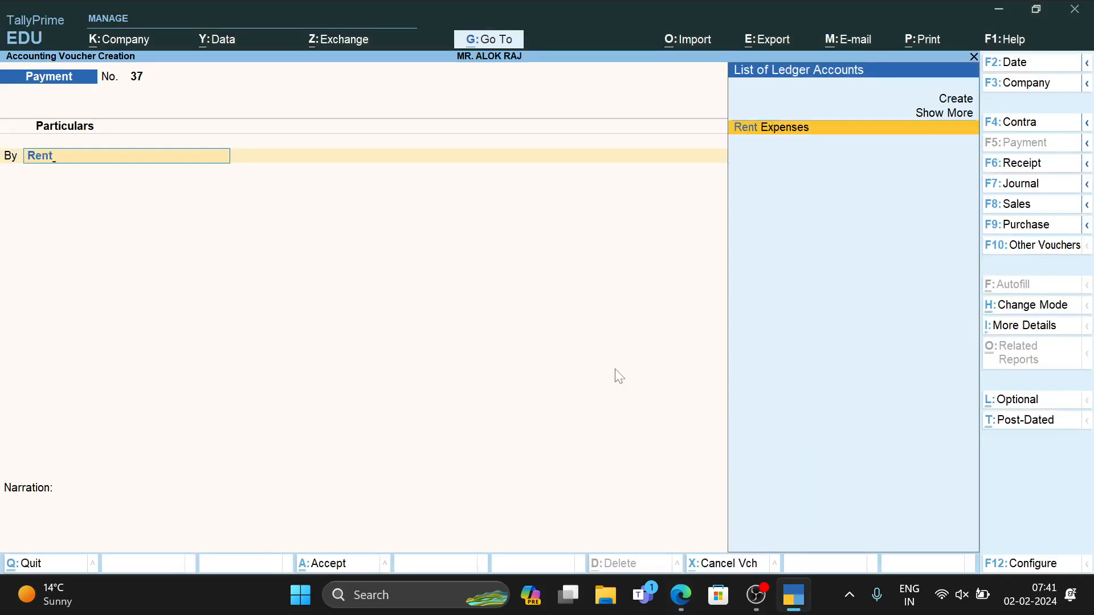
key("Return")
type("3000")
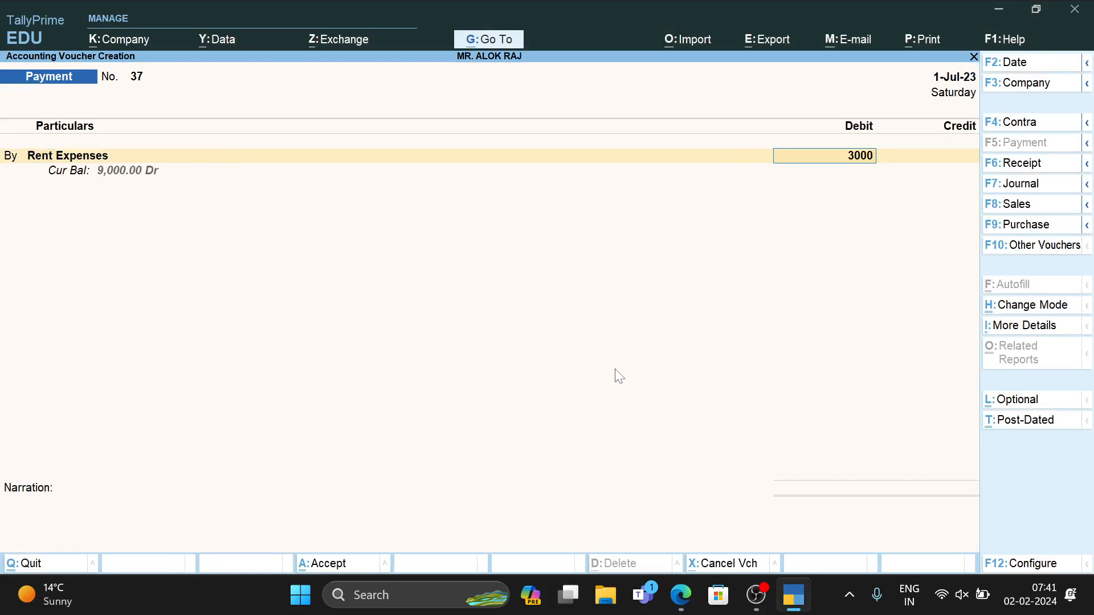
key("Return")
key("Return")
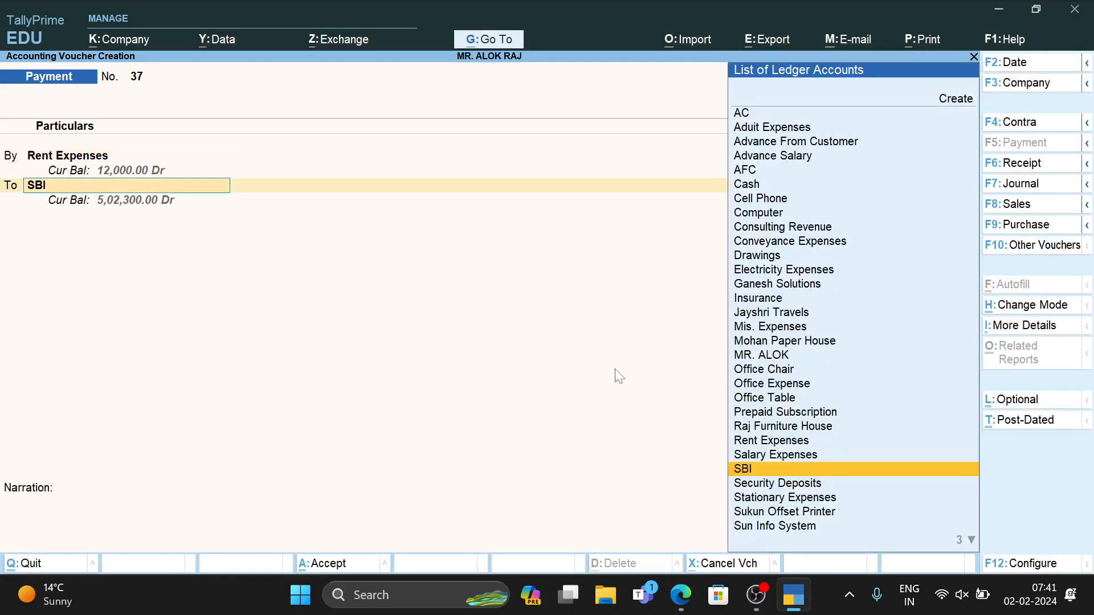
Recheck transaction 59 in the PDF and save the rent payment voucher in TallyPrime
key("alt+Tab")
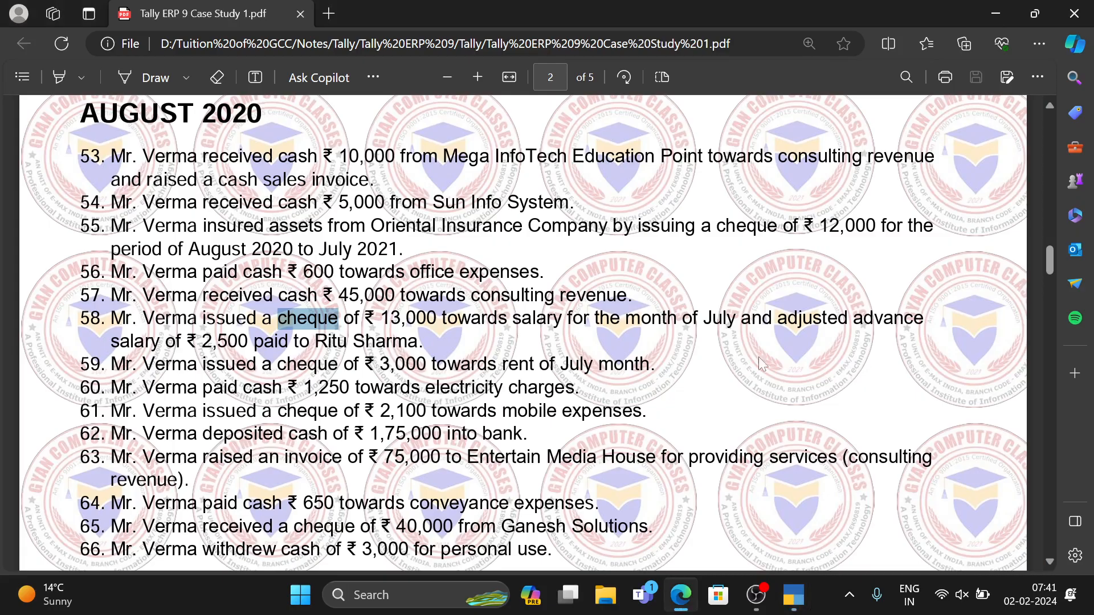
triple_click(320, 366)
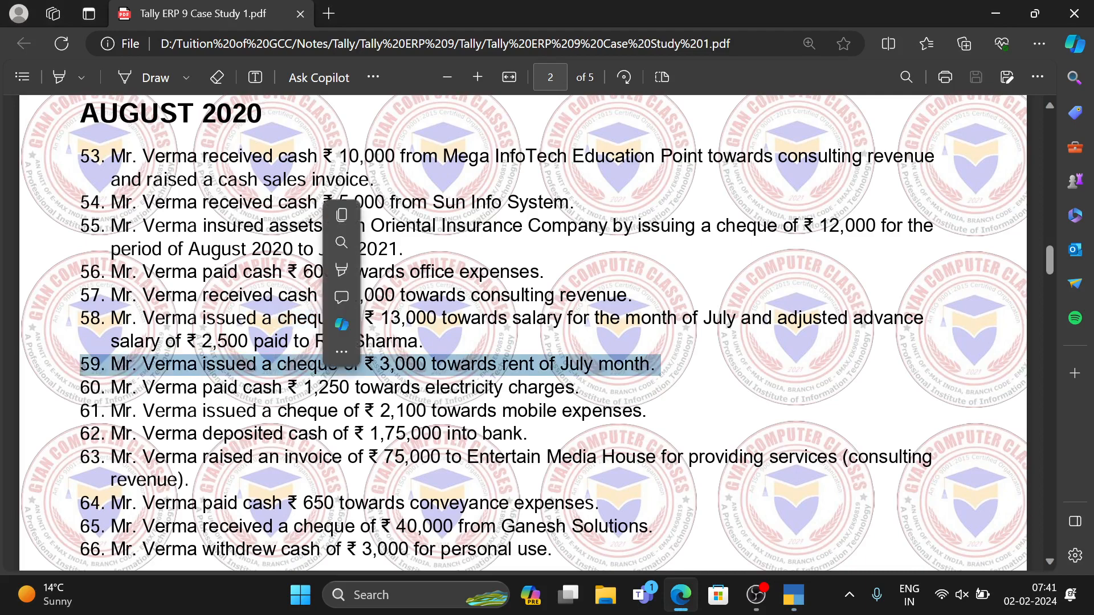
key("alt+Tab")
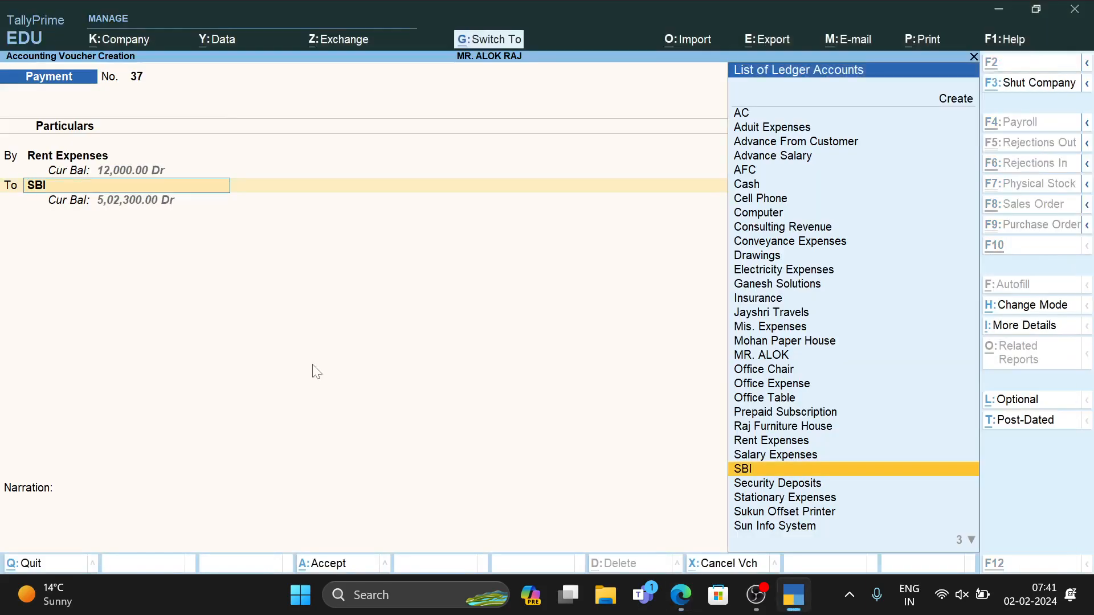
key("ctrl+a")
Read transaction 60 in the PDF and debit Electricity Expenses 1,250 in a new TallyPrime payment voucher
key("alt+Tab")
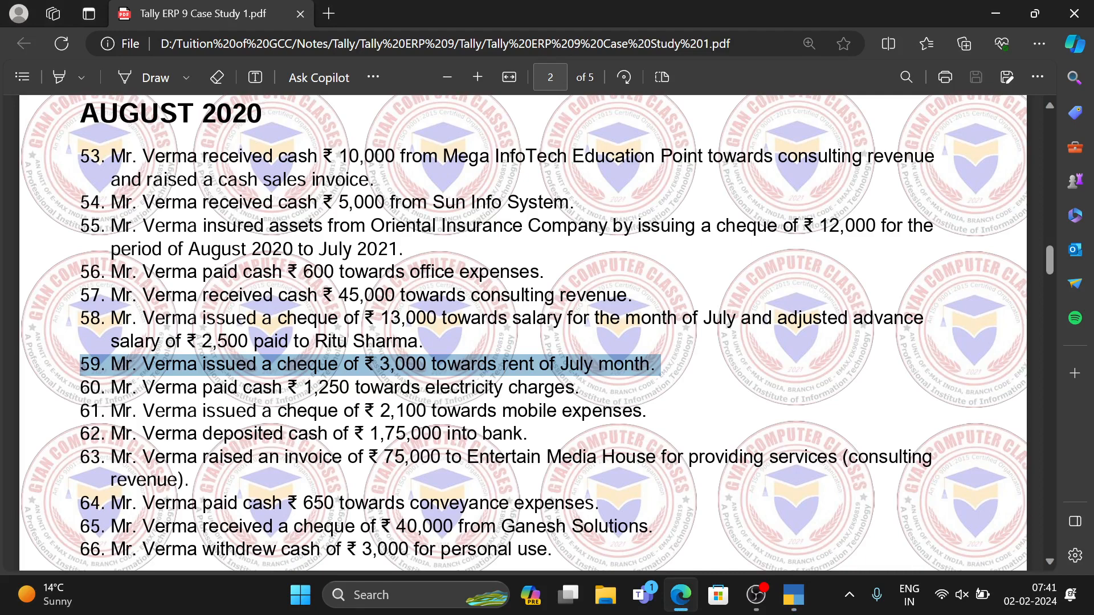
key("alt+Tab")
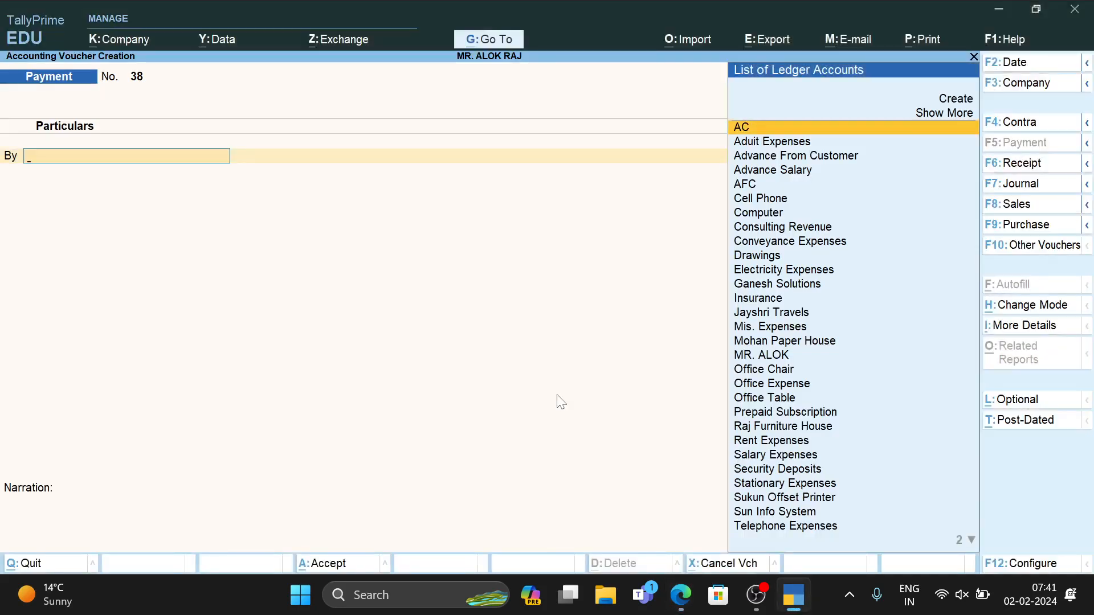
type("Ele")
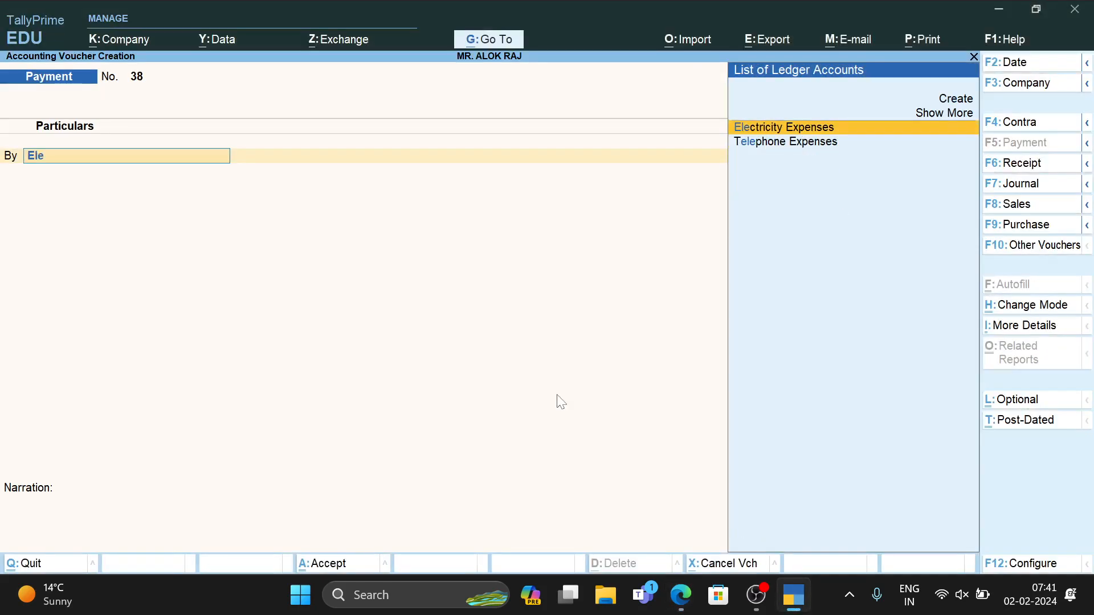
key("Return")
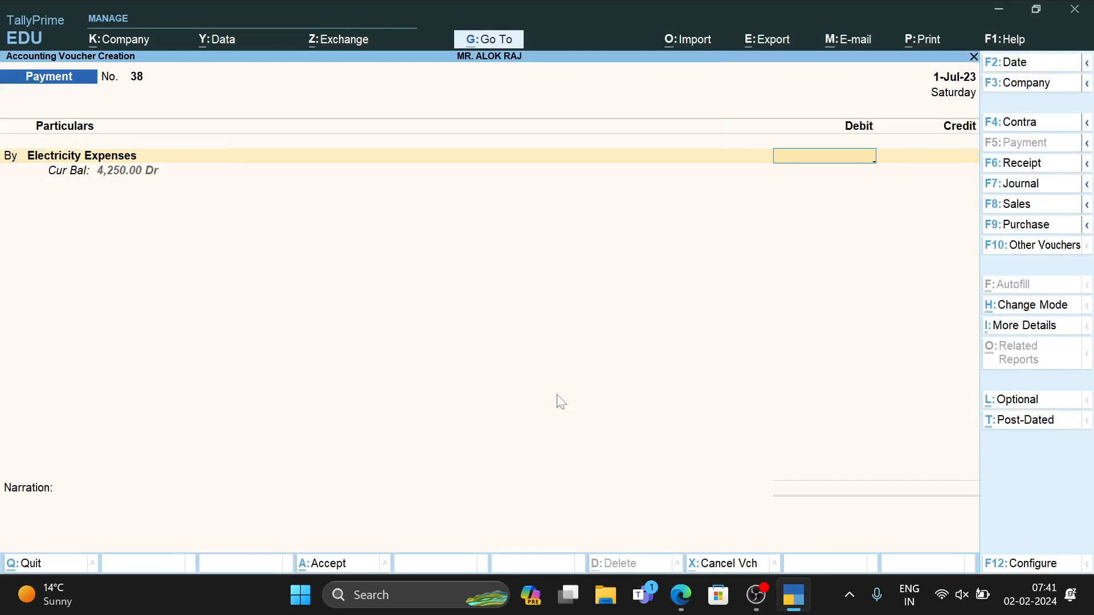
type("1250")
Verify transaction 60 in the PDF, then credit Cash 1,250 and save the electricity payment voucher
key("alt+Tab")
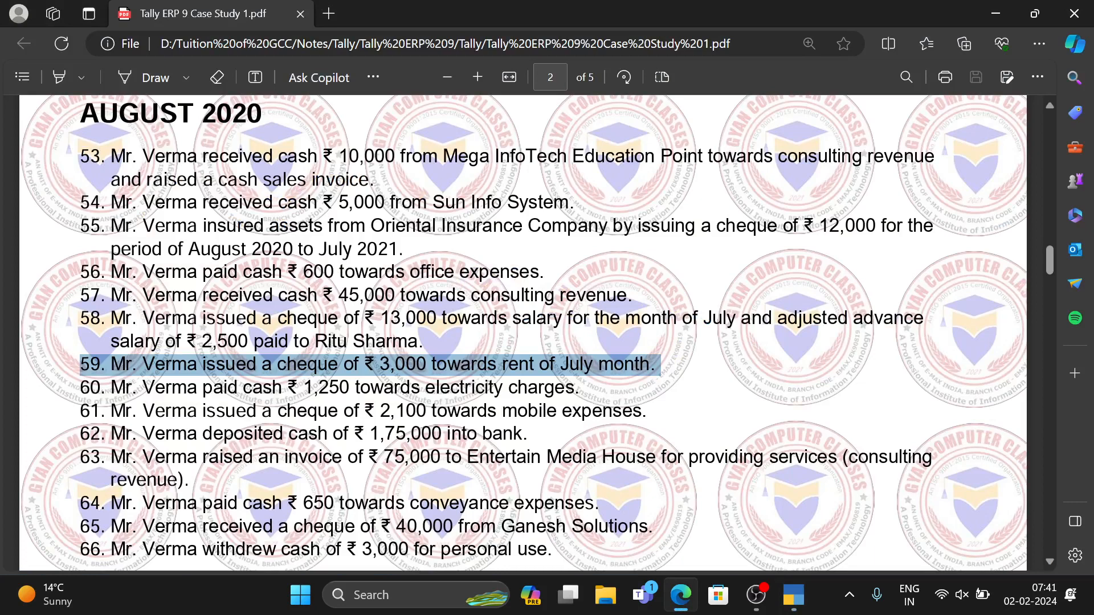
left_click_drag(80, 387, 580, 392)
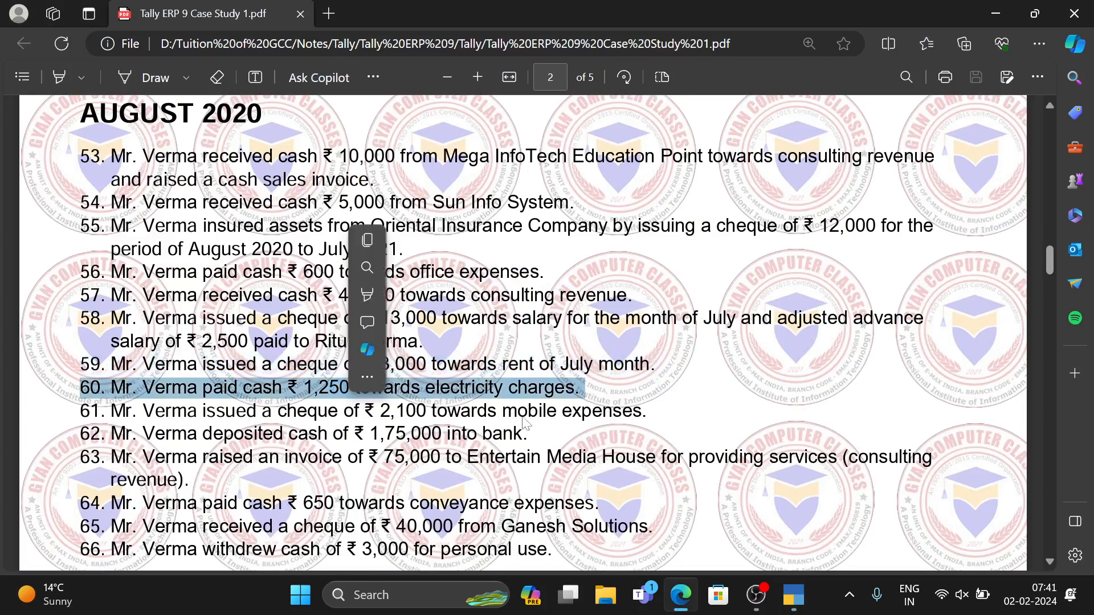
key("alt+Tab")
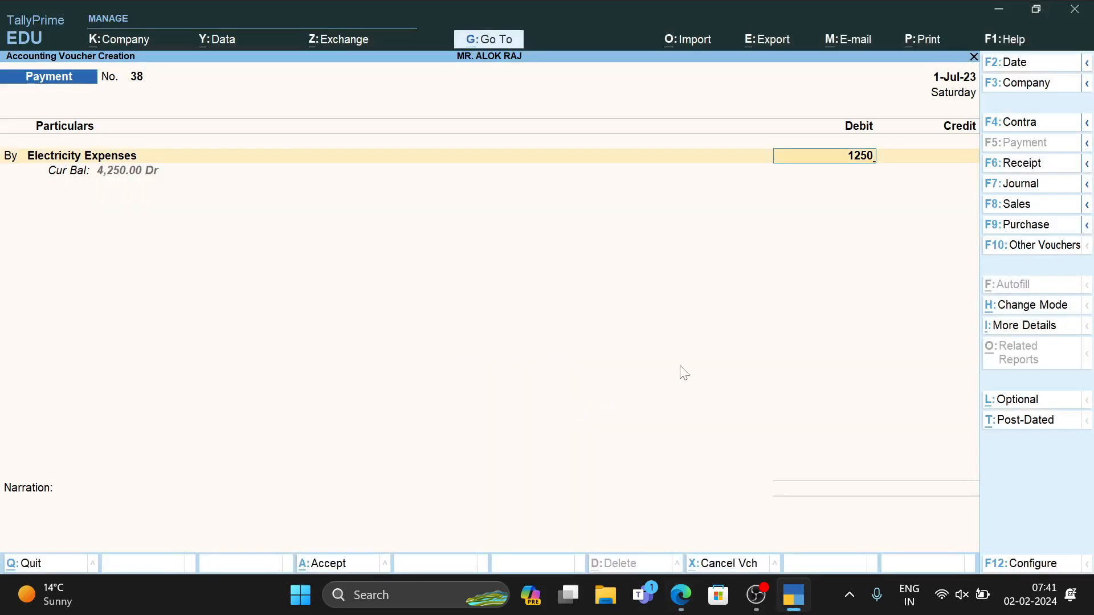
key("Return")
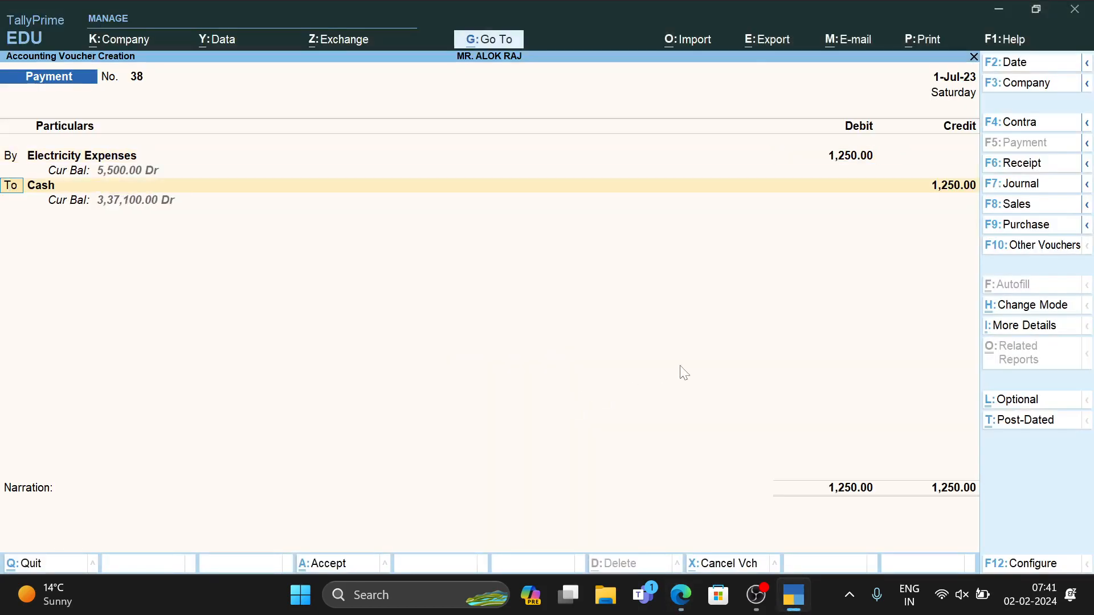
key("Return")
key("ctrl+a")
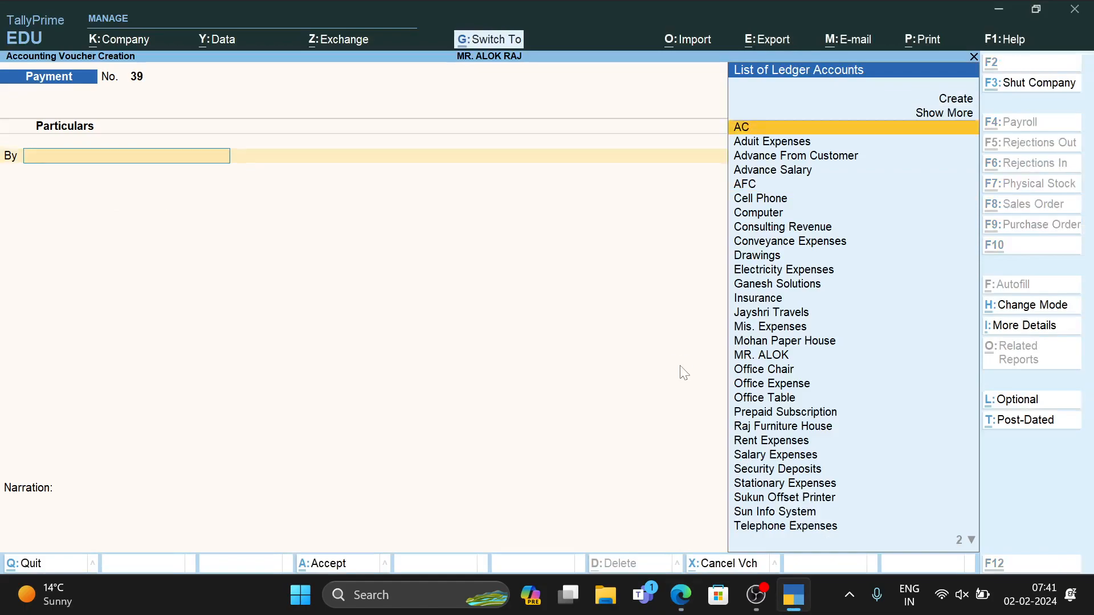
Read transaction 61's cheque amount in the PDF and debit Telephone Expenses 2,100 in a new TallyPrime payment voucher
key("alt+Tab")
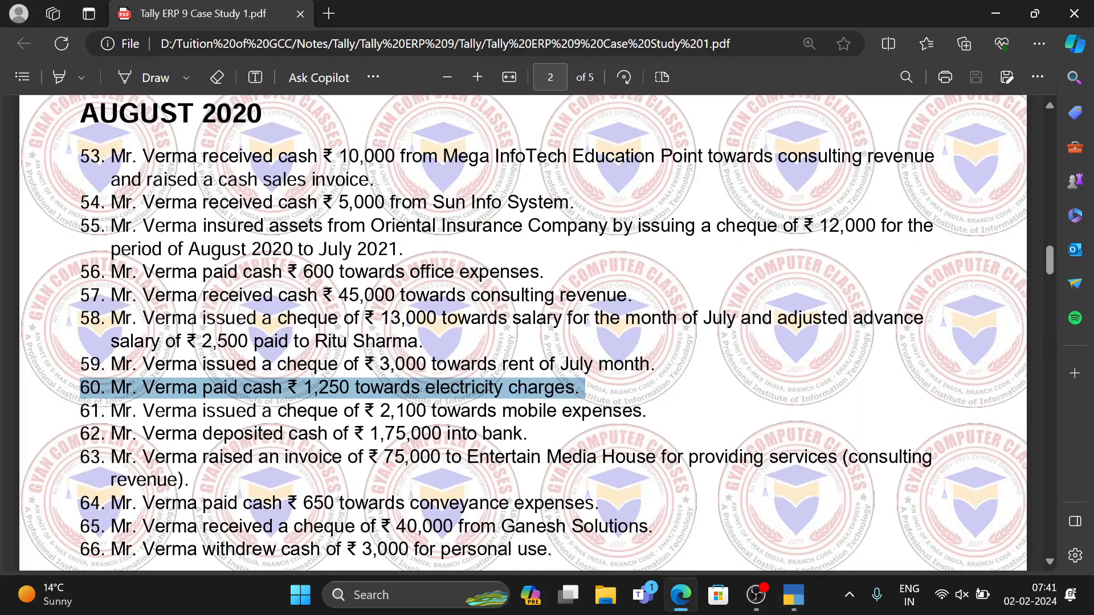
scroll(523, 332, "down", 2)
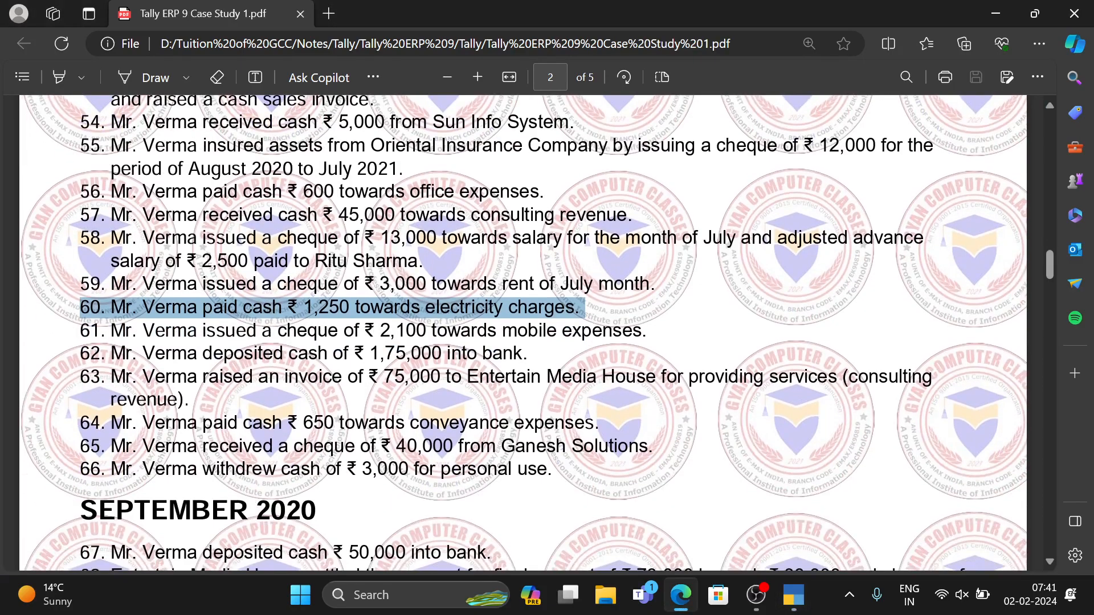
double_click(308, 330)
right_click(322, 331)
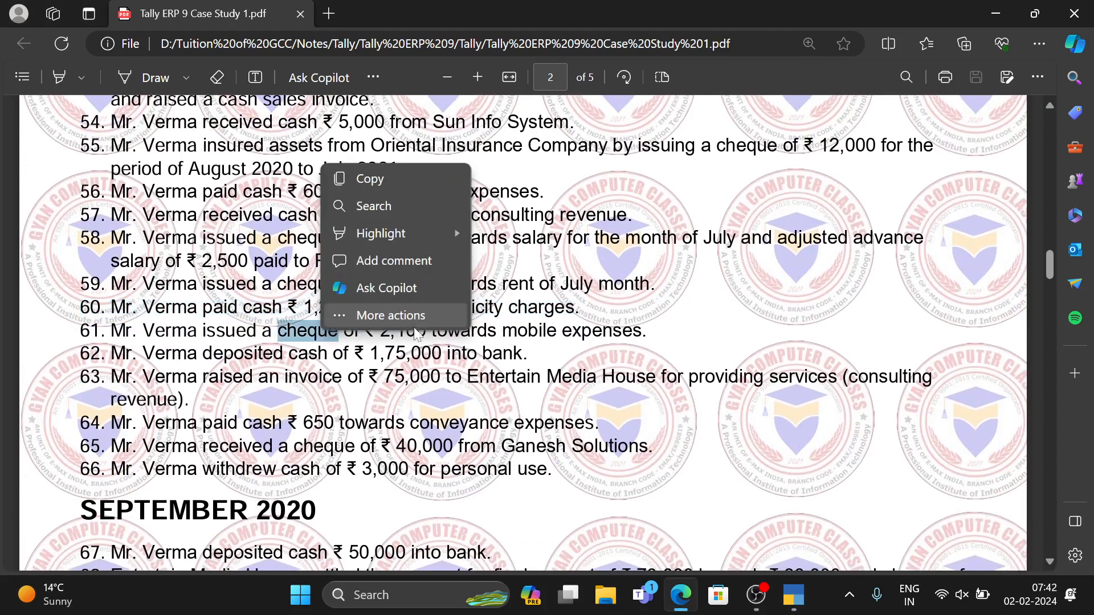
double_click(417, 334)
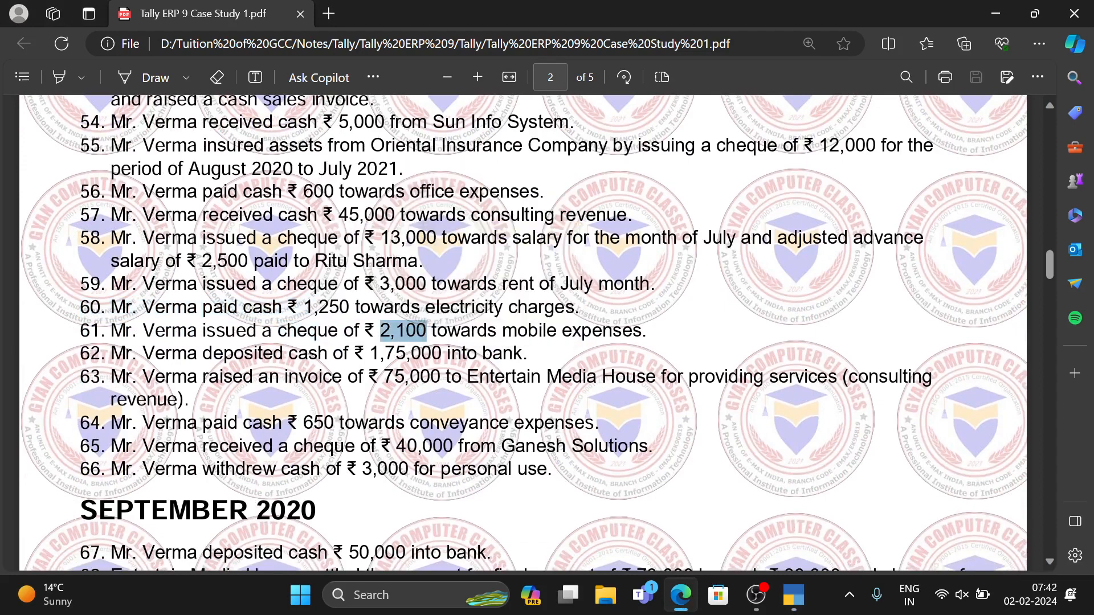
key("alt+Tab")
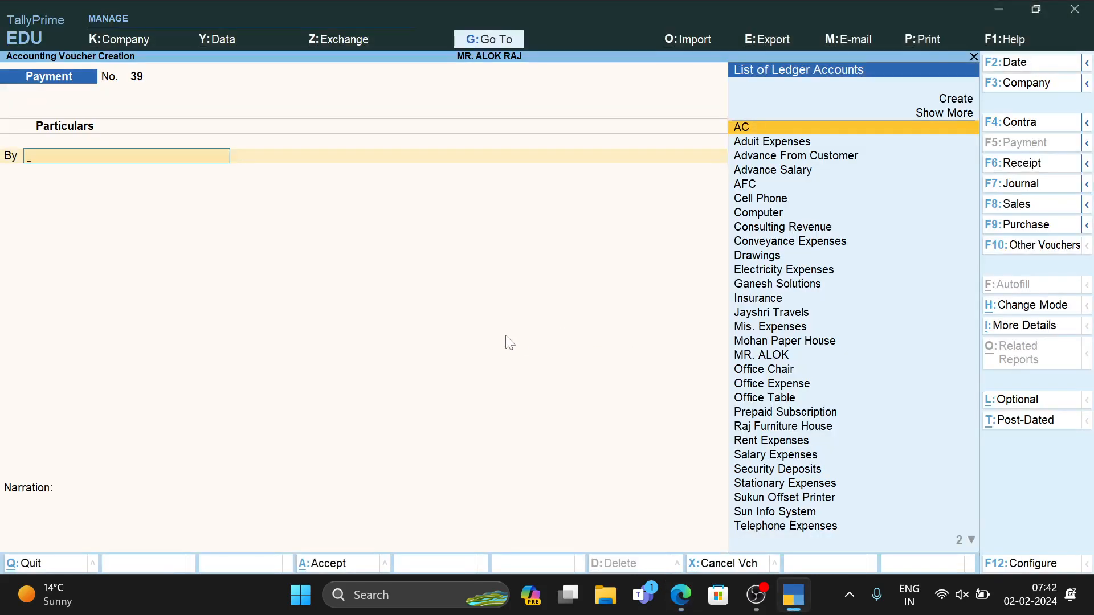
type("Tel")
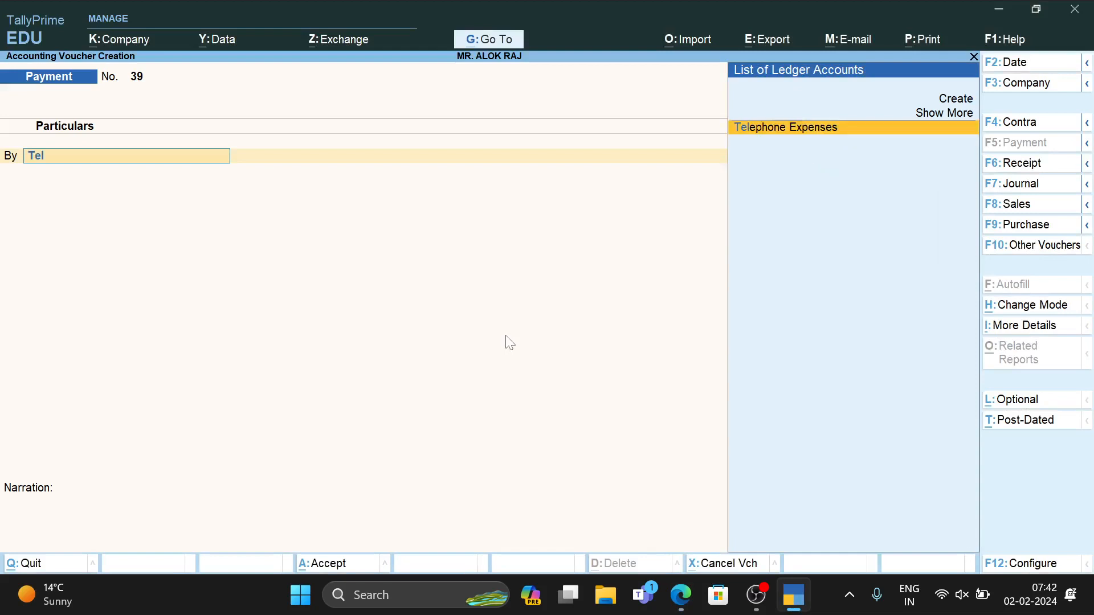
key("Return")
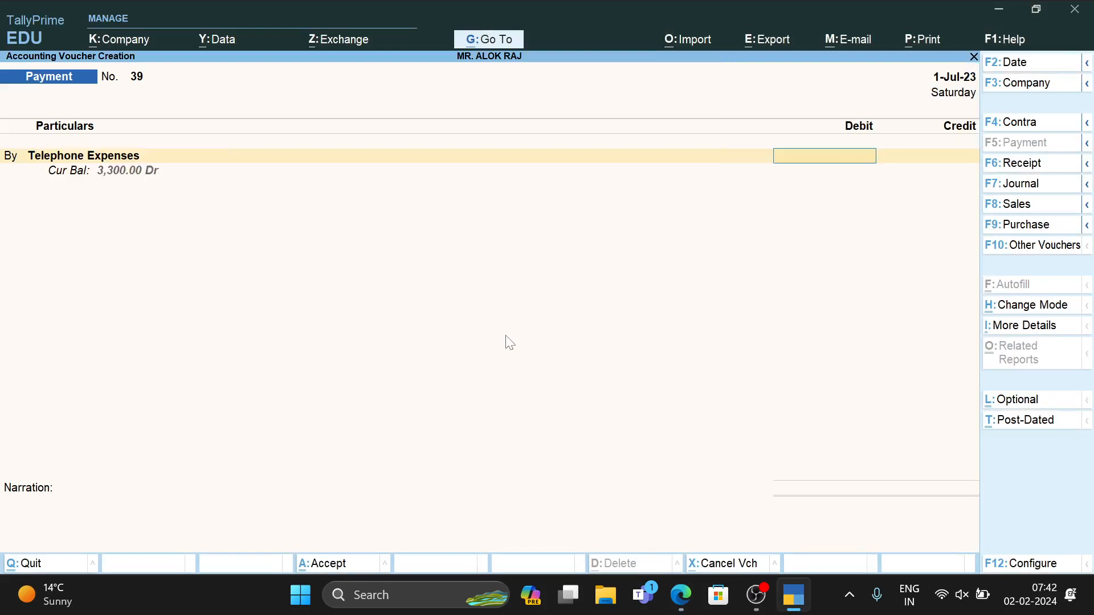
type("21000")
key("BackSpace")
Recheck transaction 61 in the PDF, then credit SBI and save the telephone payment voucher
key("alt+Tab")
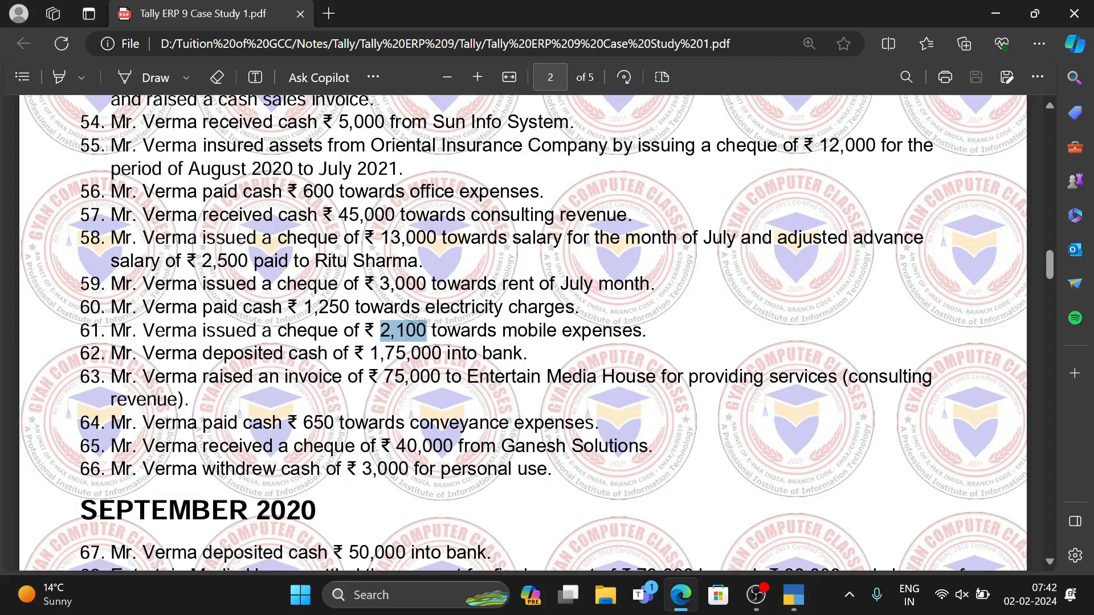
key("alt+Tab")
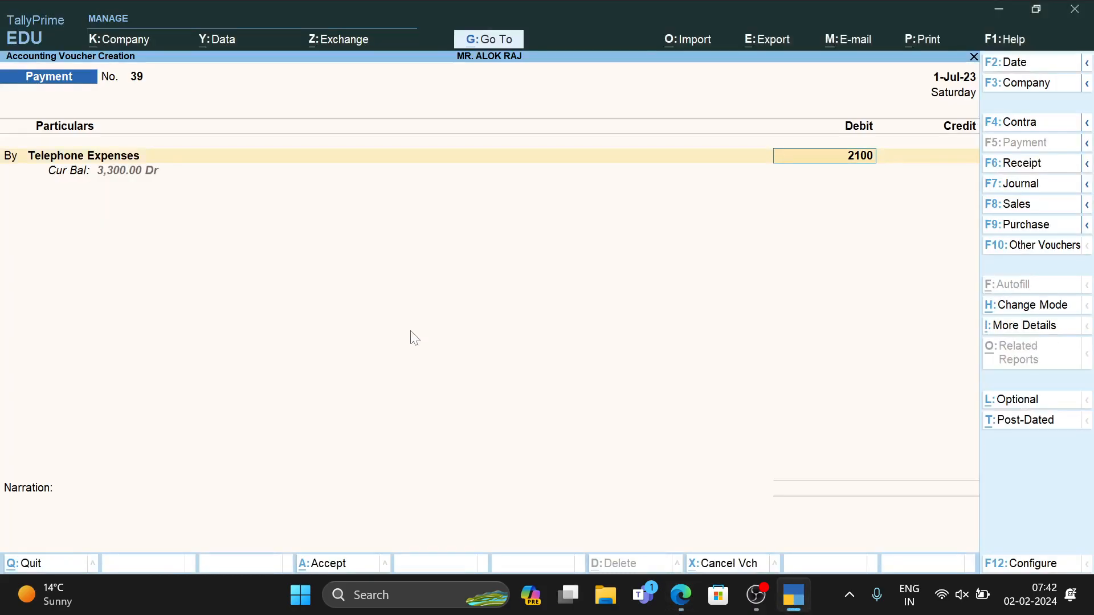
key("Return")
key("Return")
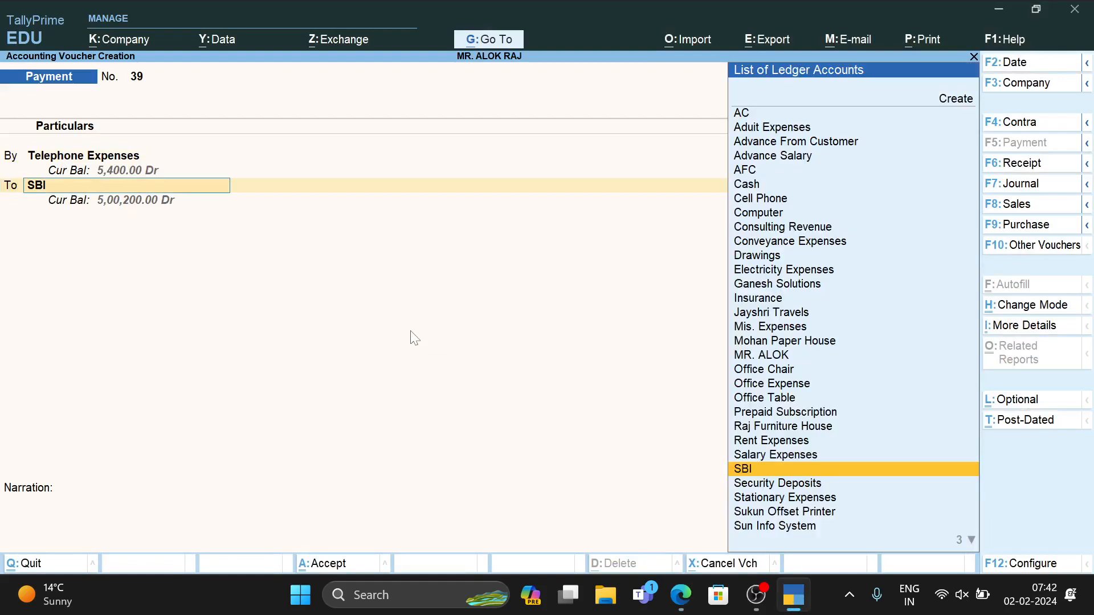
key("ctrl+a")
Read transaction 62 in the PDF, then start a TallyPrime contra voucher with Cash as the credited ledger
key("alt+Tab")
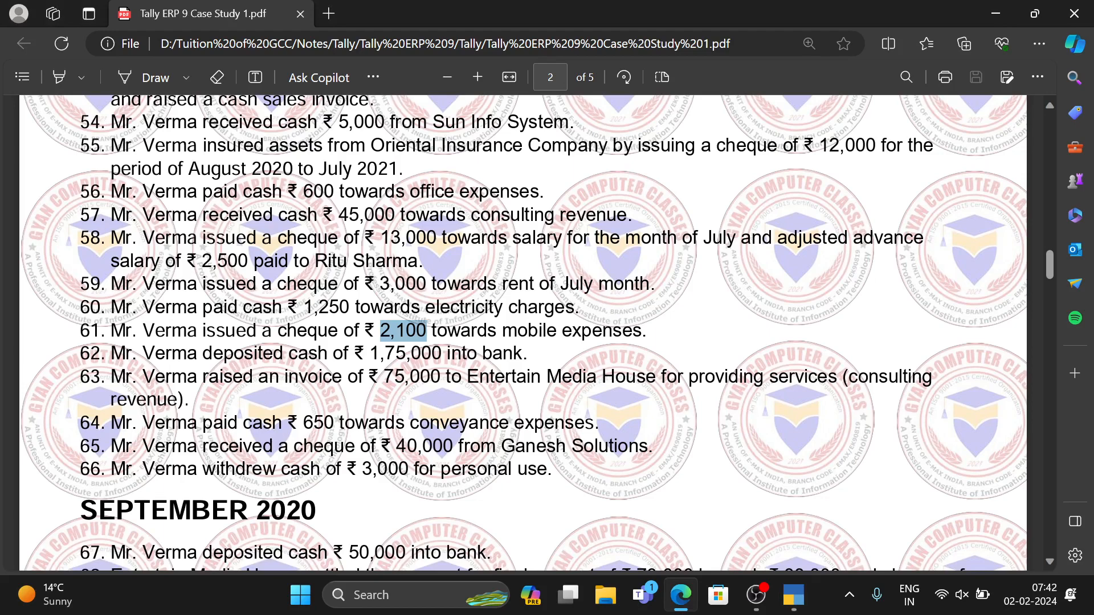
key("alt+Tab")
key("alt+Tab")
key("alt+Tab")
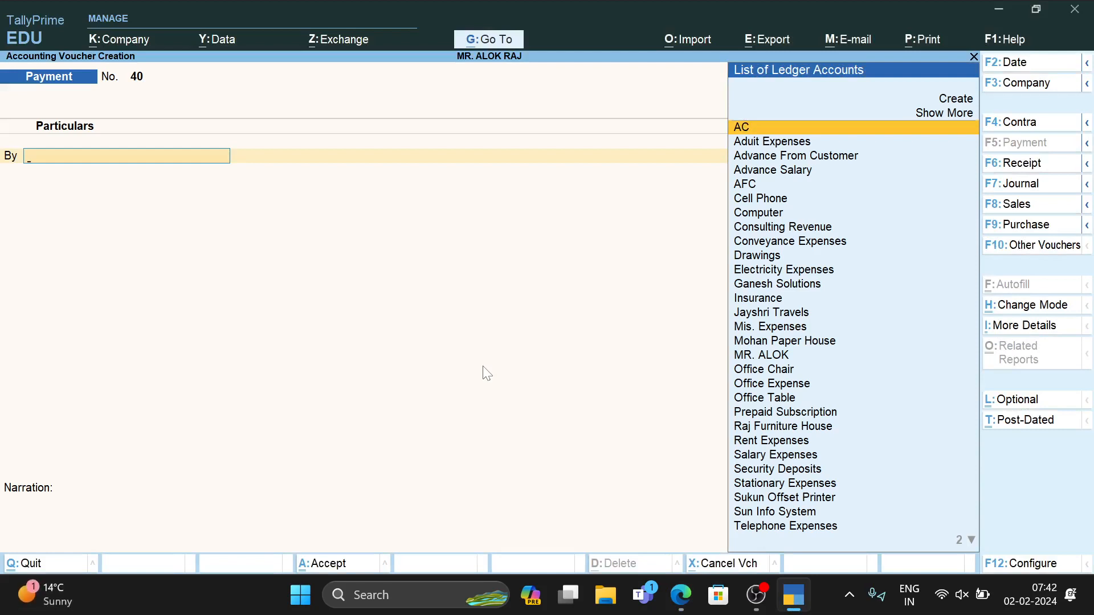
key("F4")
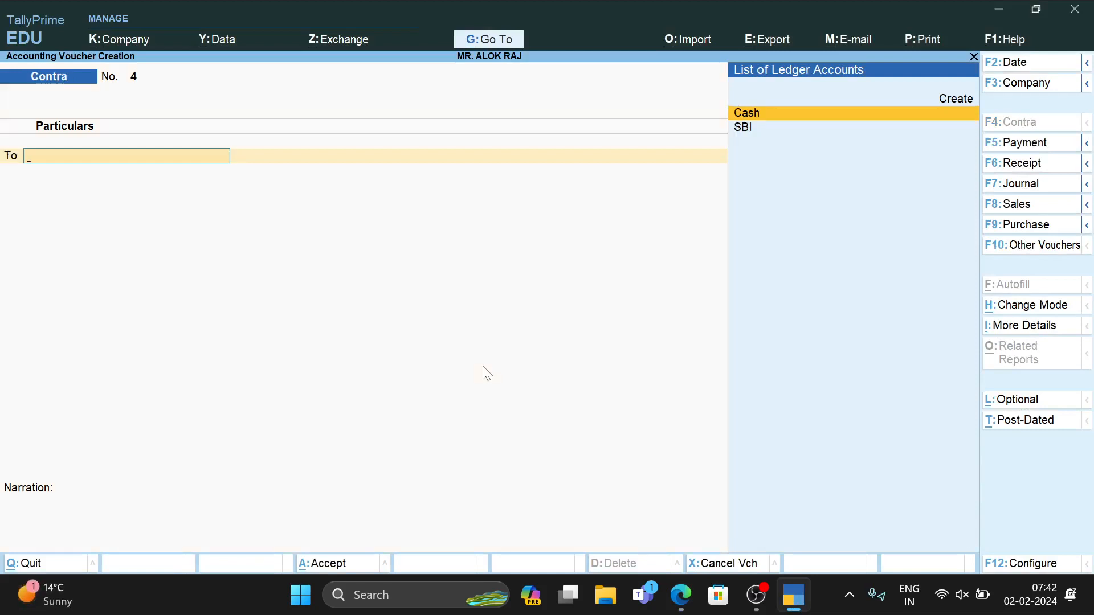
key("alt+Tab")
key("alt+Tab")
key("Return")
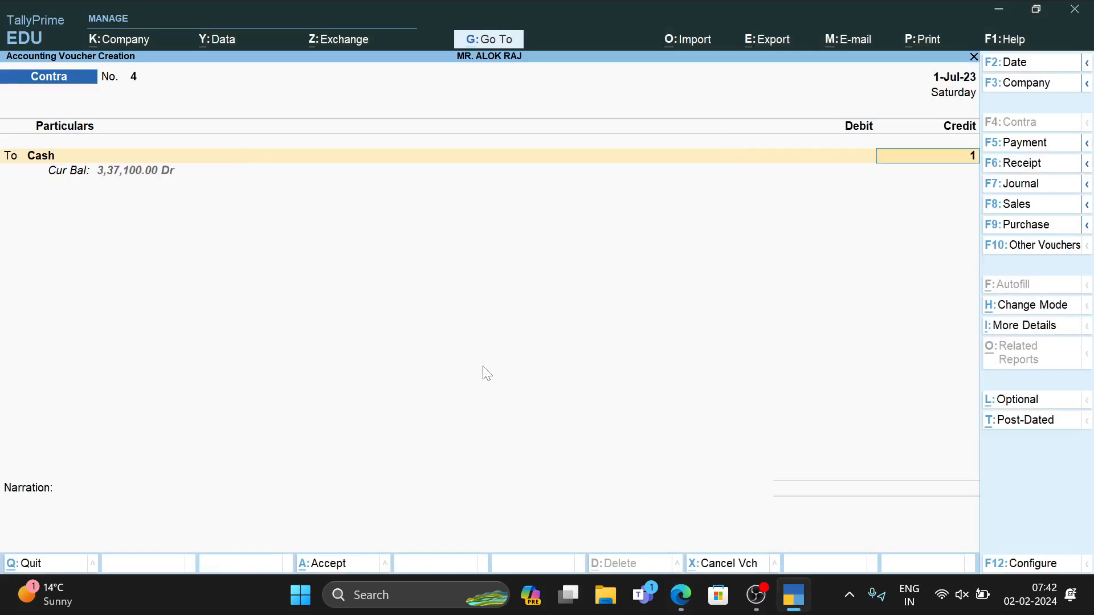
Credit Cash 1,75,000 against a matching SBI debit and save the contra voucher
type("1,75,00")
type("000")
key("Return")
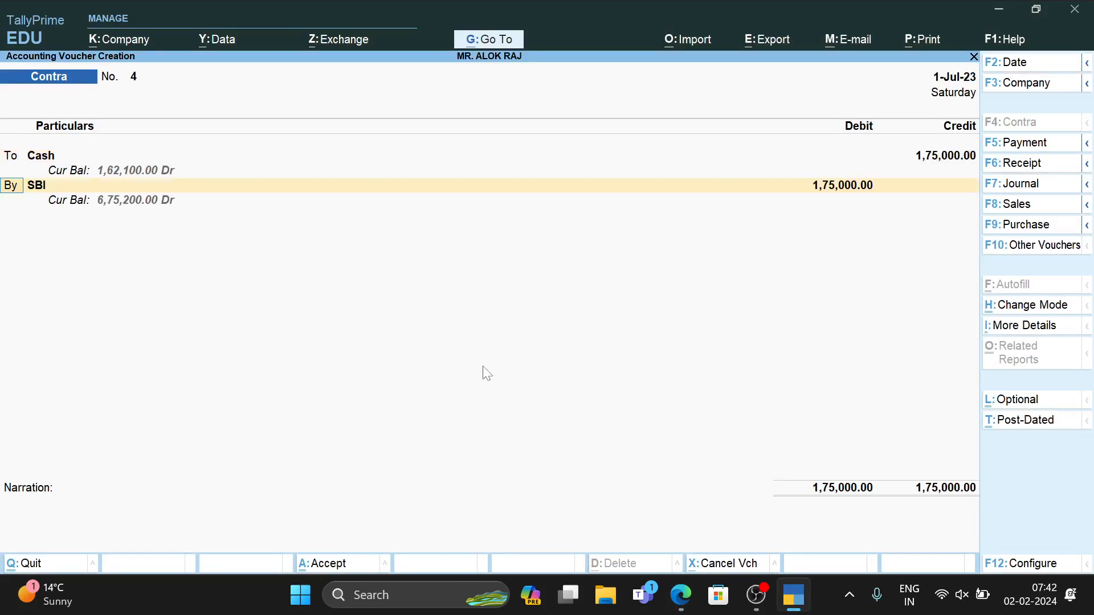
key("Return")
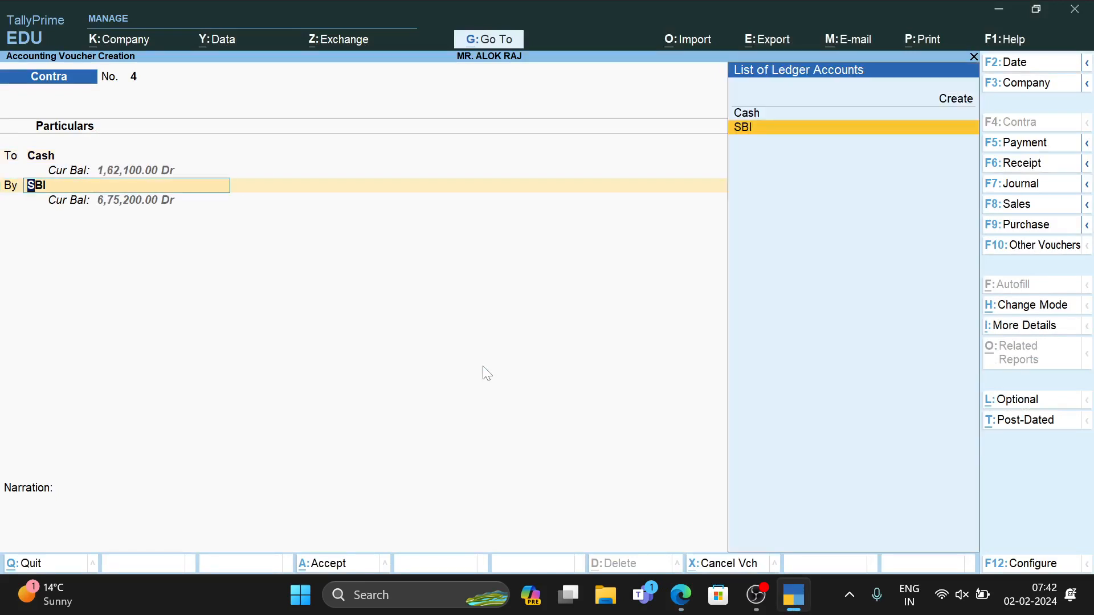
key("Return")
key("ctrl")
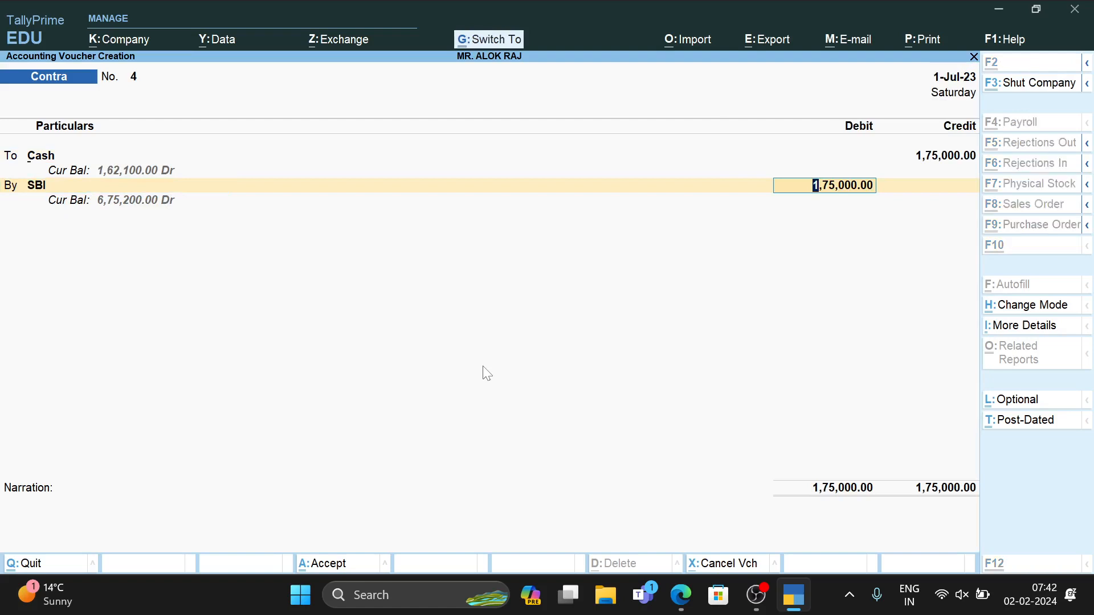
key("ctrl+a")
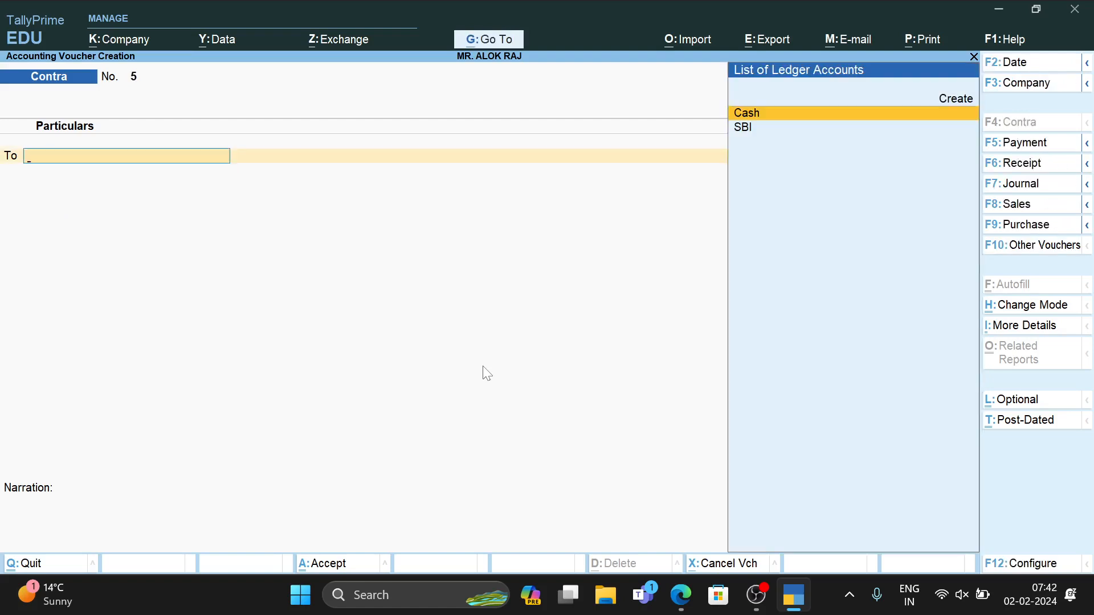
Read transaction 63 in the PDF, then open a TallyPrime sales voucher in As Voucher mode
key("alt+Tab")
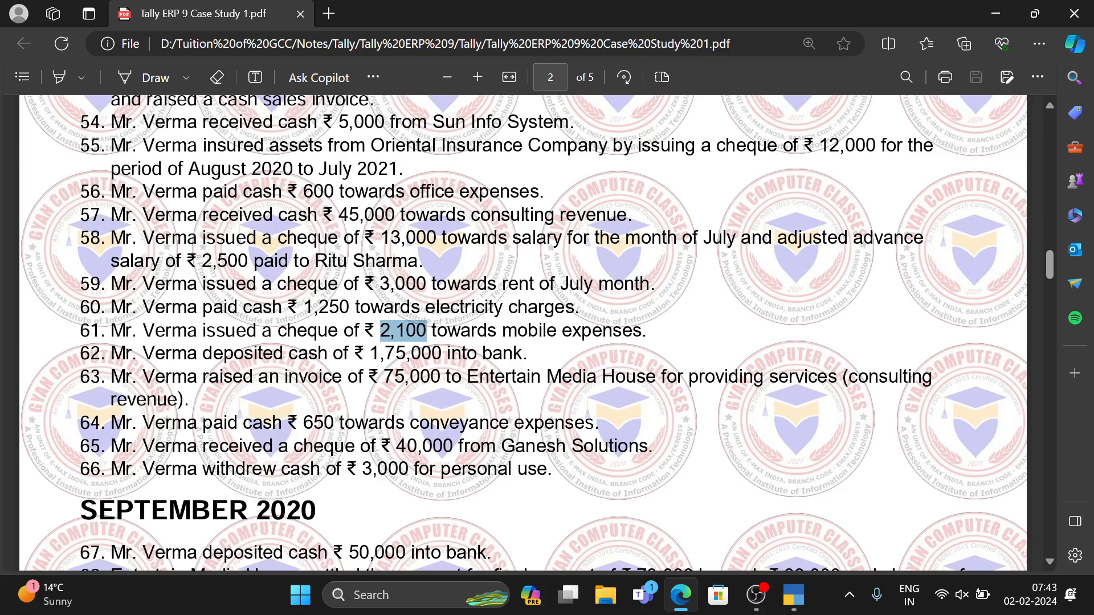
key("alt+Tab")
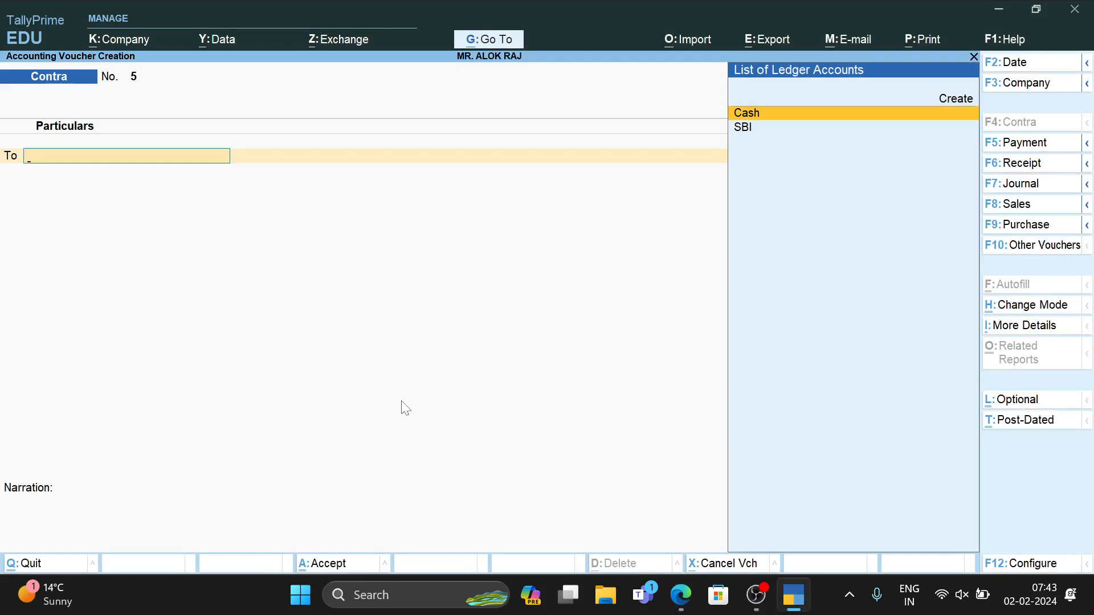
key("F8")
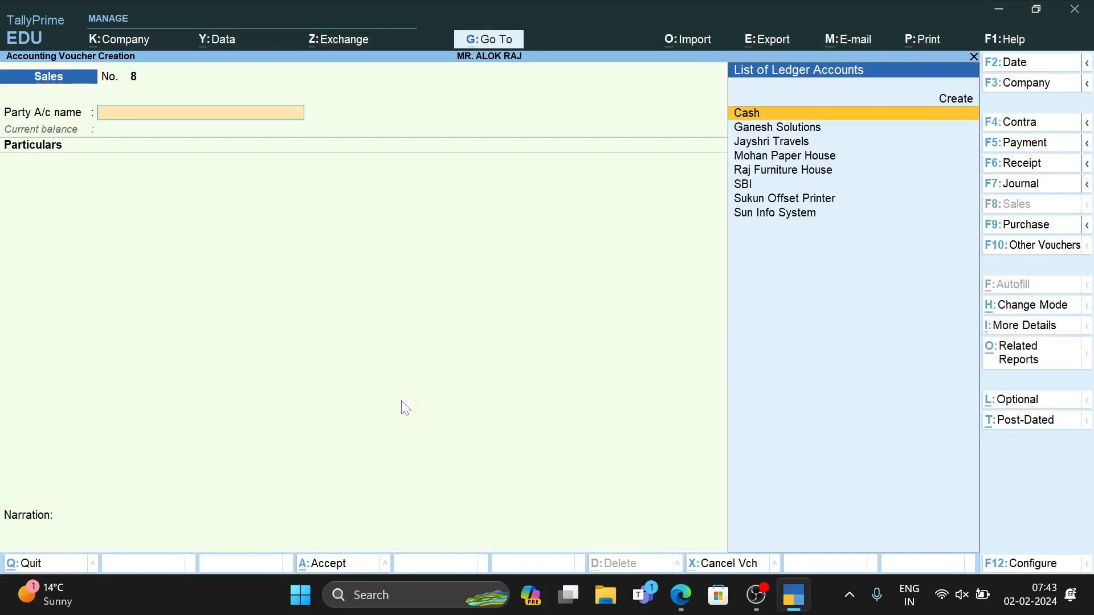
key("ctrl+h")
key("Down")
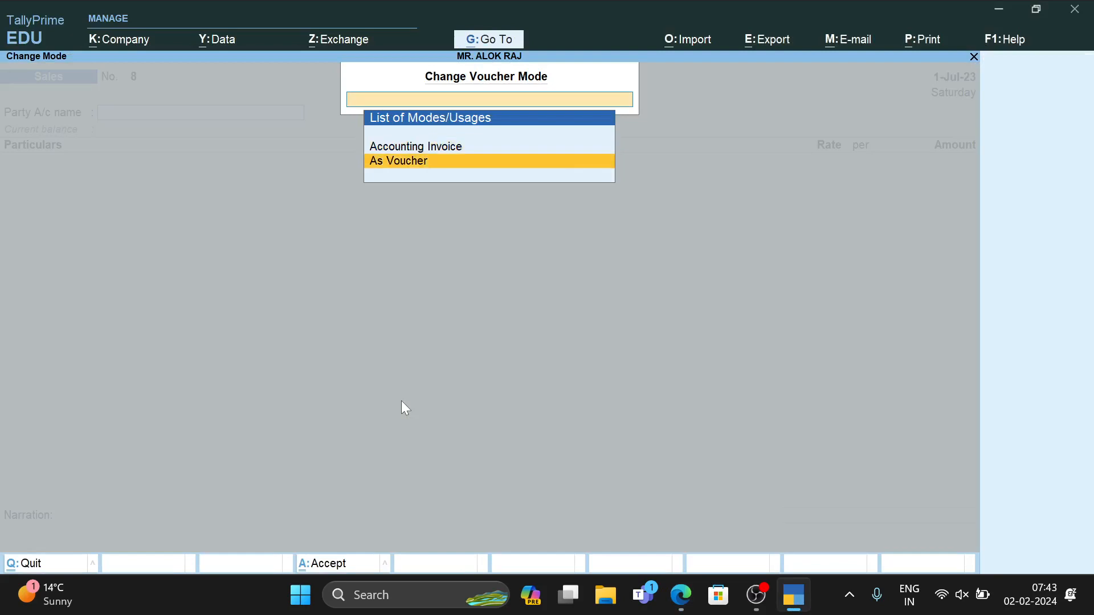
key("Return")
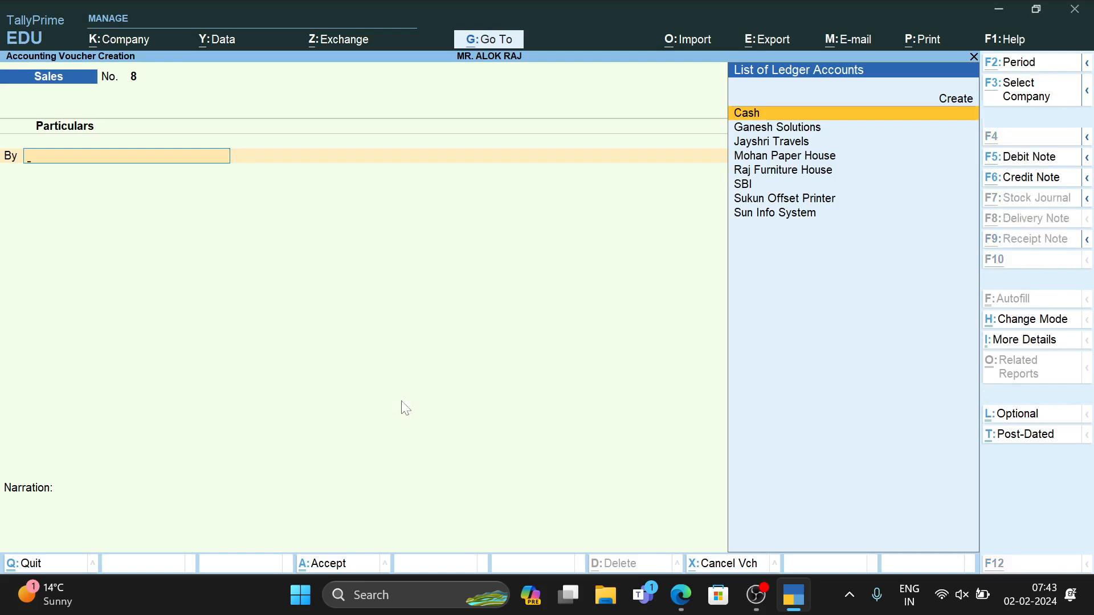
Start a new party ledger from the sales voucher and name it Entertain Media House, checking the spelling in the PDF
key("alt+c")
type("E")
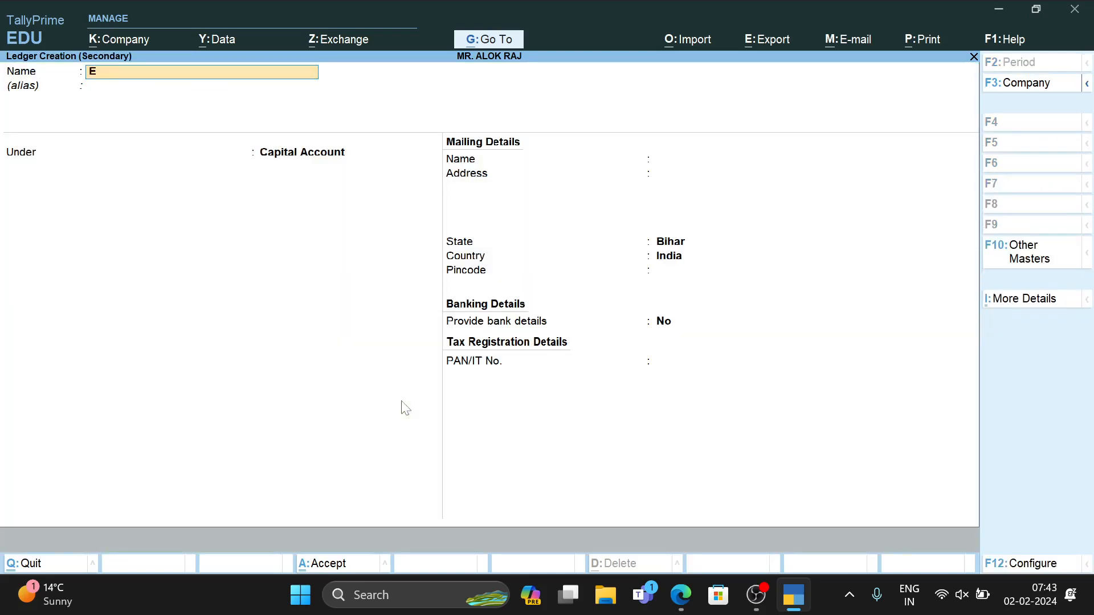
key("alt+Tab")
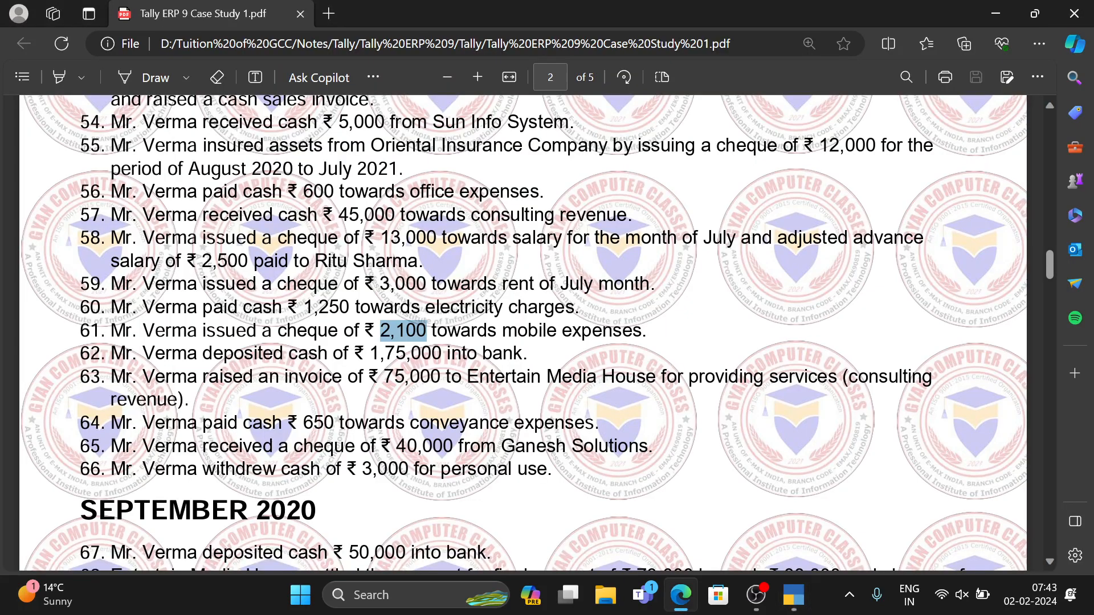
key("alt+Tab")
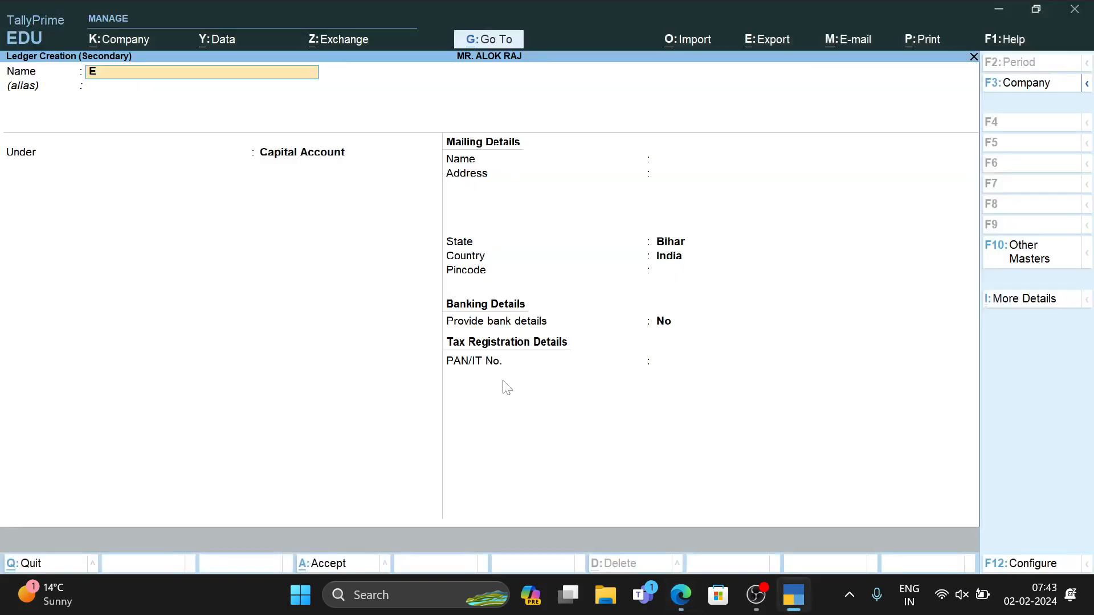
type("nter")
key("alt+Tab")
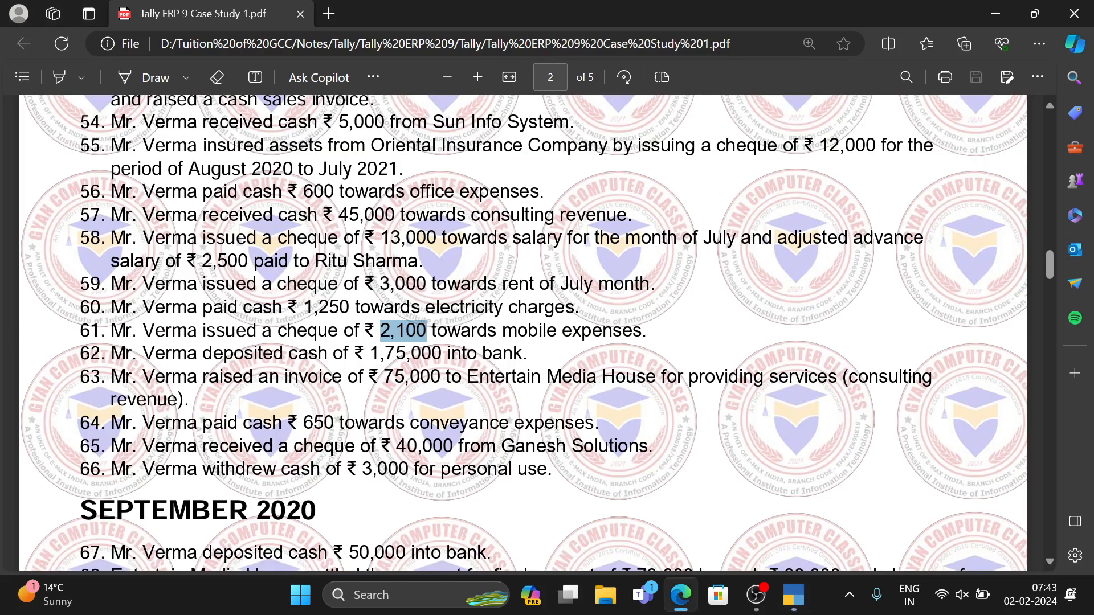
key("alt+Tab")
type("tain")
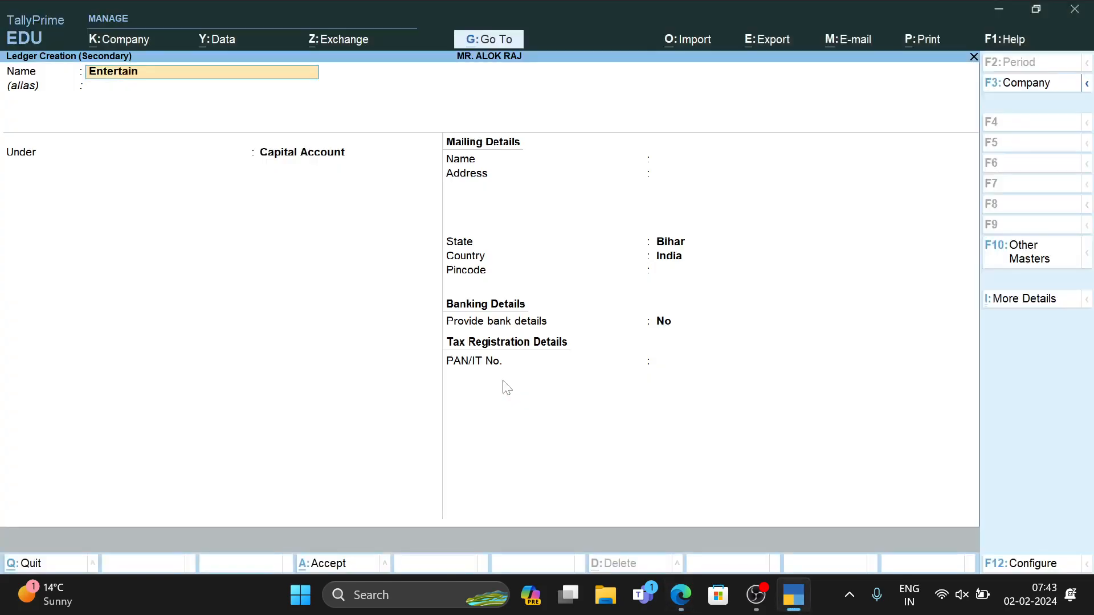
type(" Media House")
key("Return")
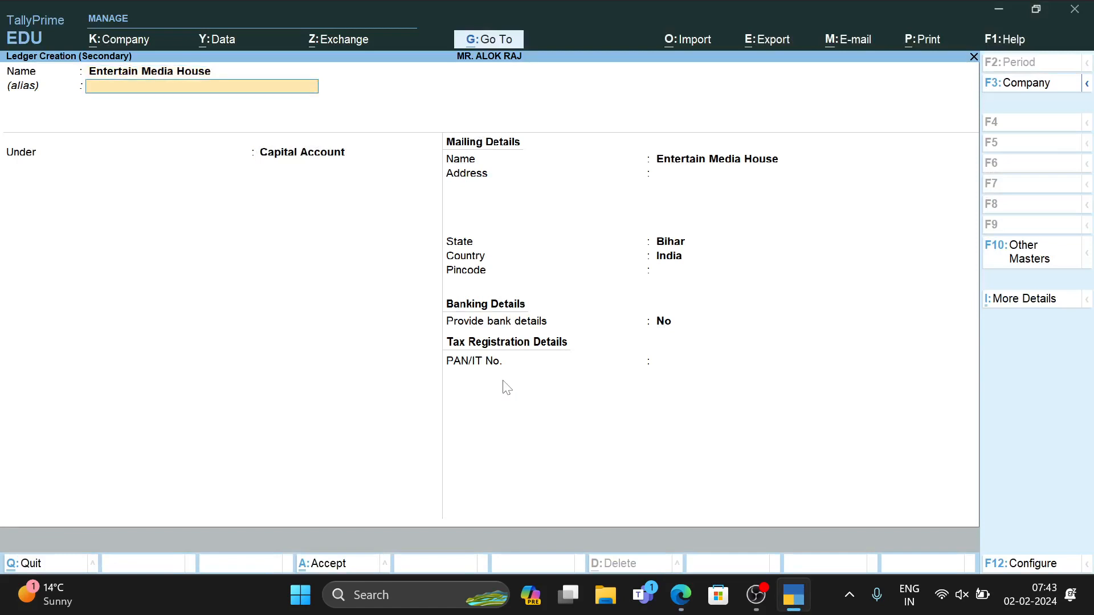
Group the Entertain Media House ledger under Sundry Debtors, save it and accept its party details in the sales voucher
key("Return")
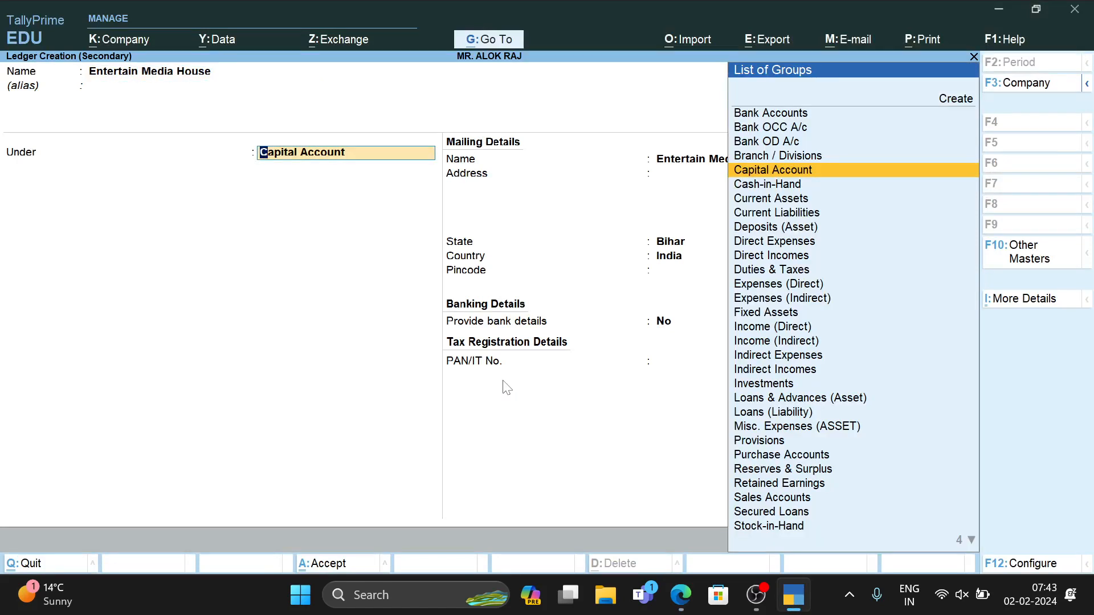
type("Sund")
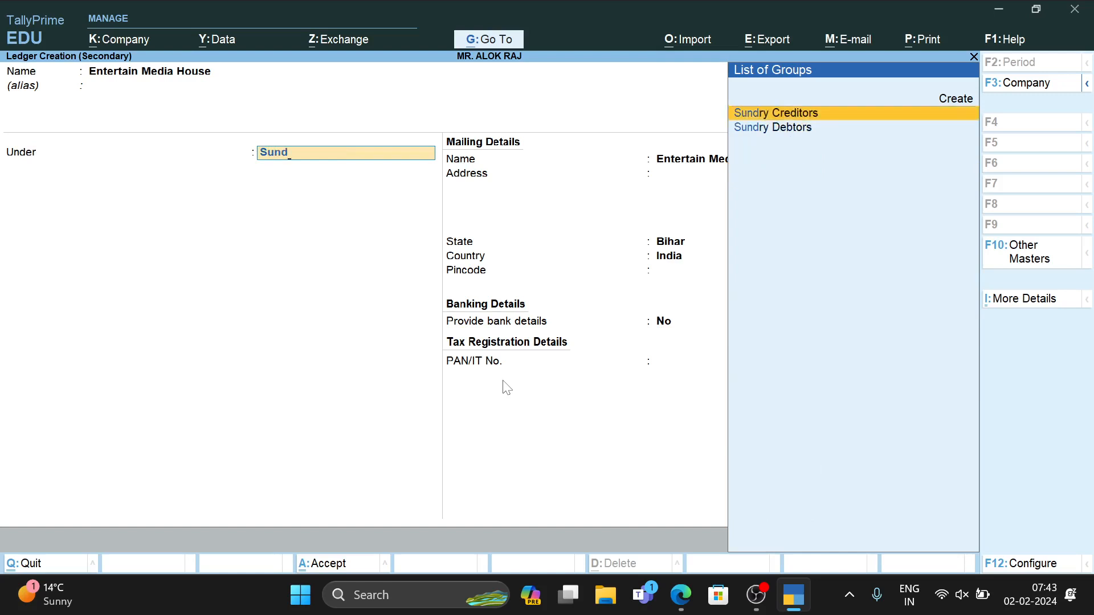
key("Down")
key("Return")
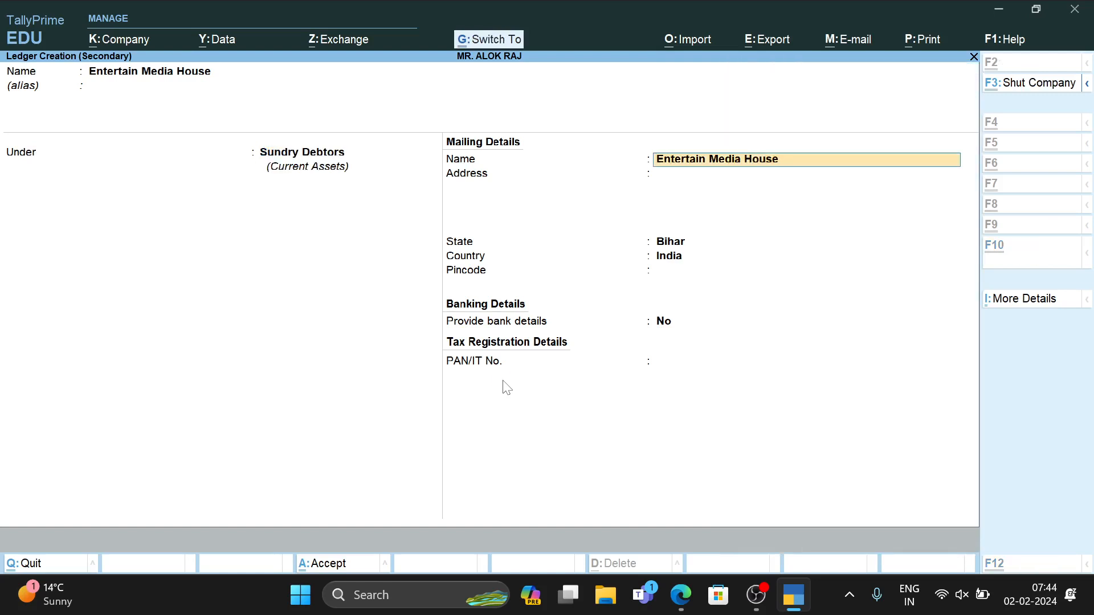
key("ctrl+a")
key("ctrl+a")
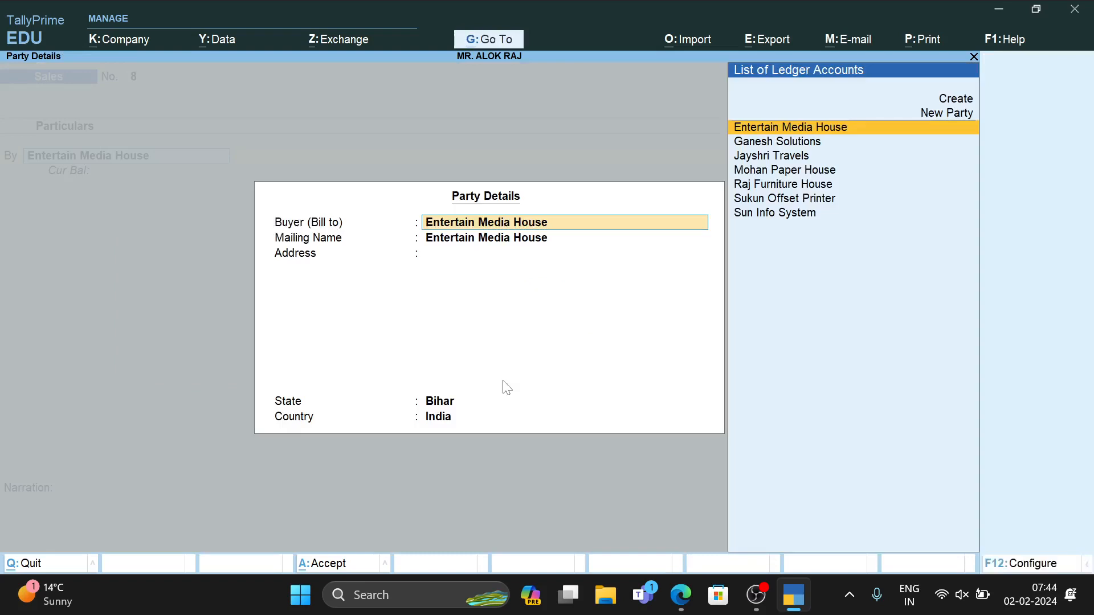
key("ctrl+a")
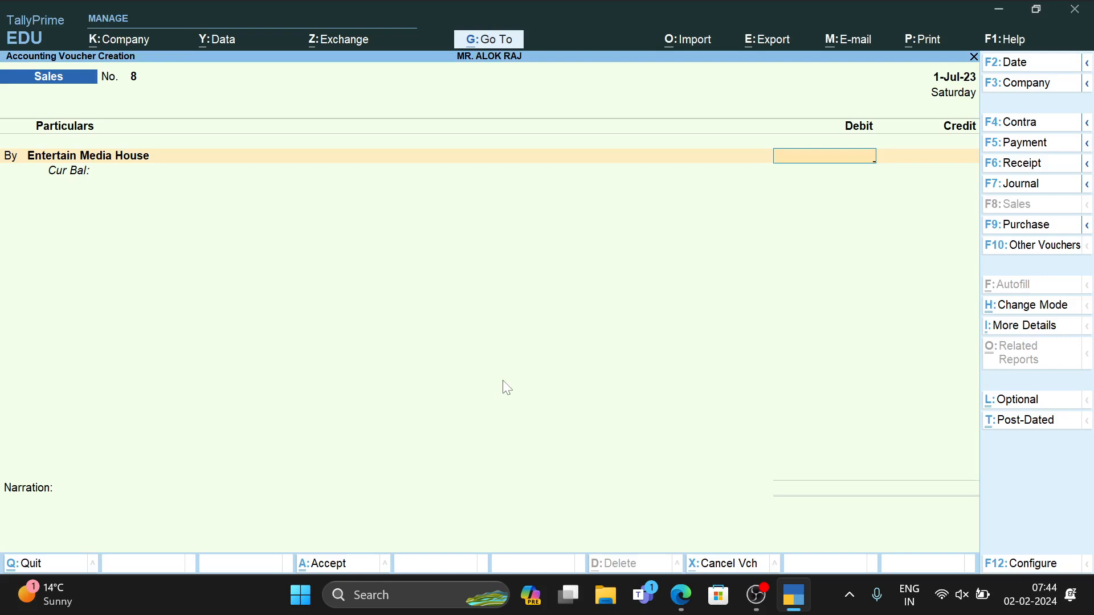
Debit Entertain Media House 75,000, credit Consulting Revenue, verify transaction 63 in the PDF and save the sales voucher
type("75000")
key("Return")
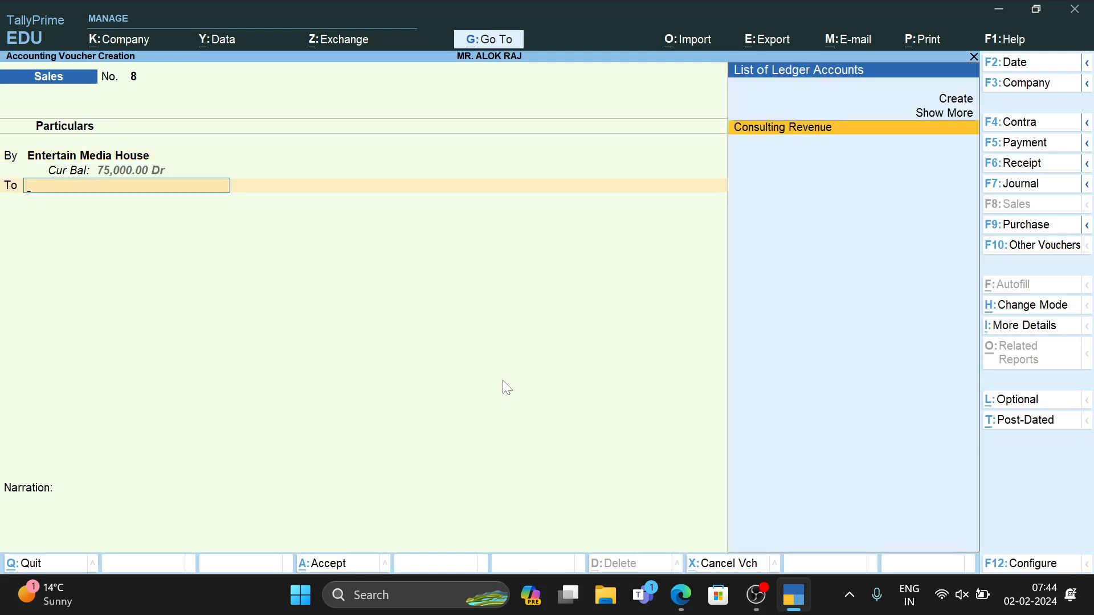
key("Return")
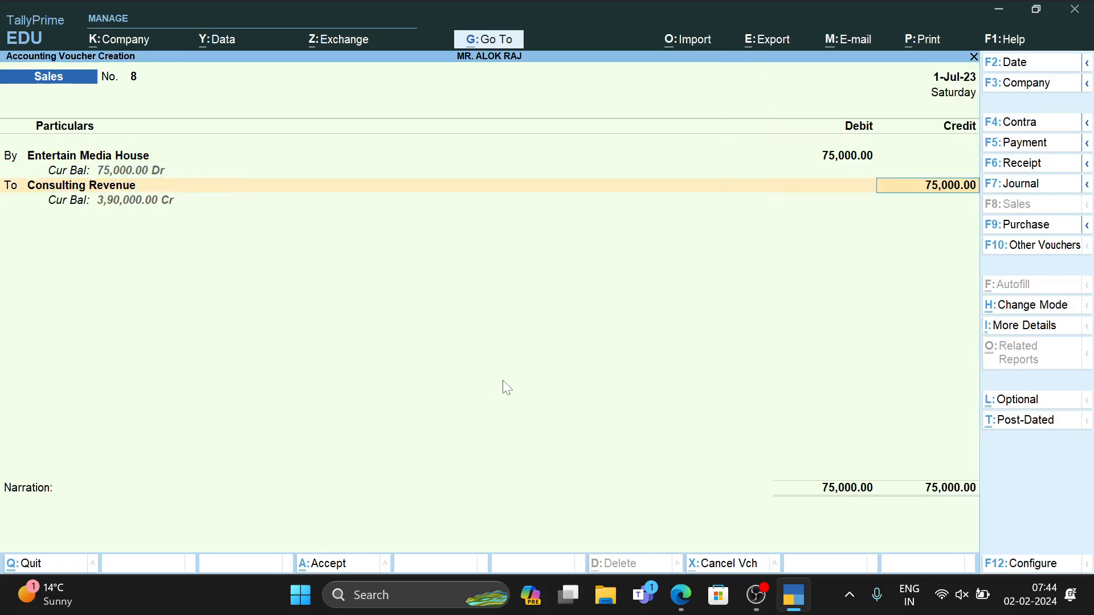
key("alt+Tab")
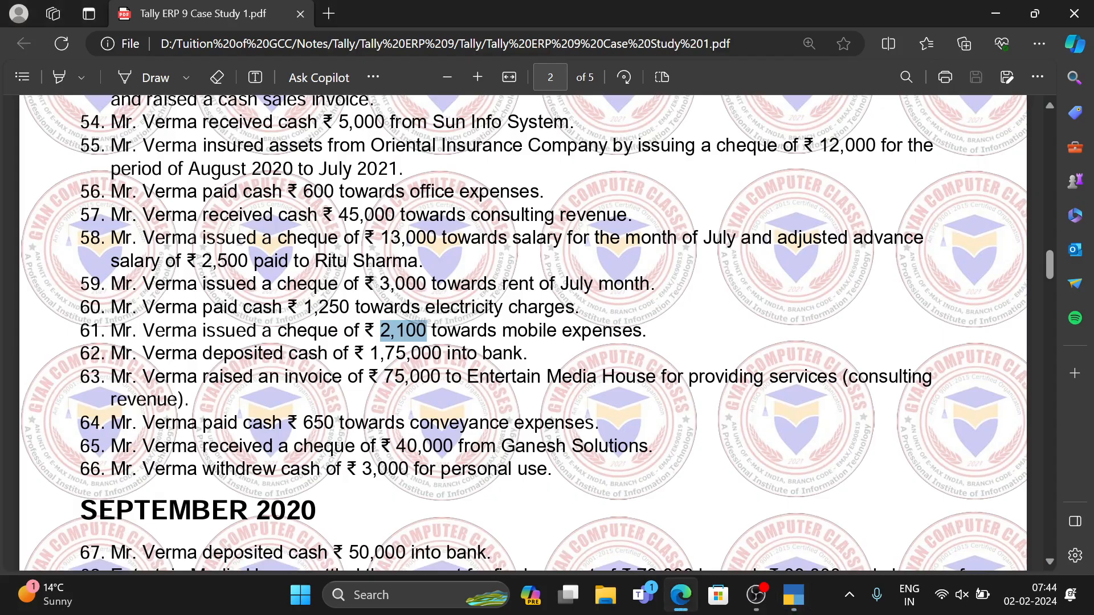
triple_click(746, 380)
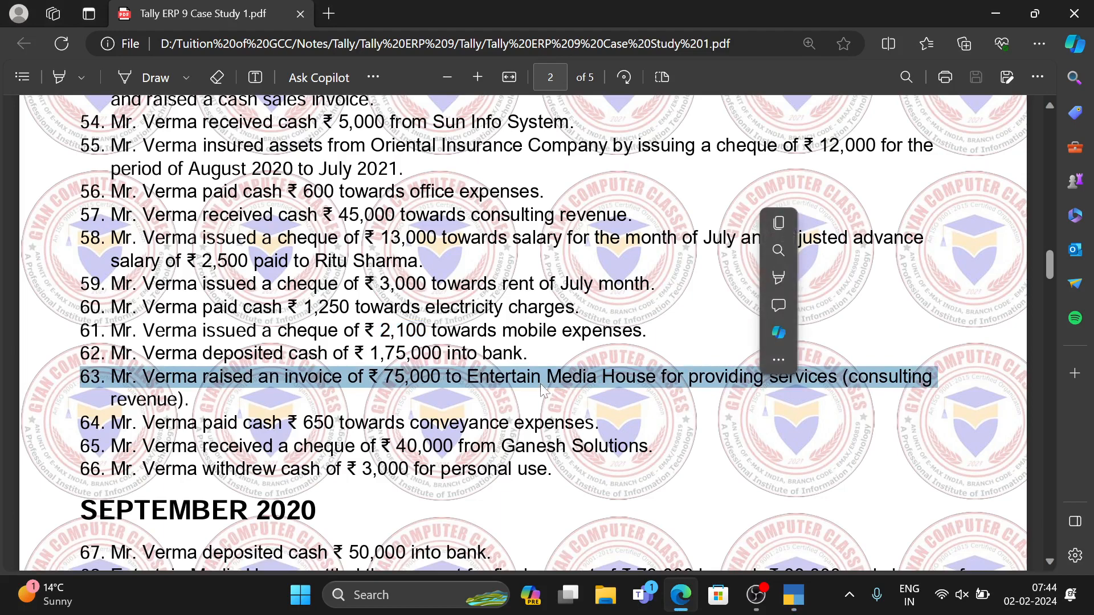
key("alt+Tab")
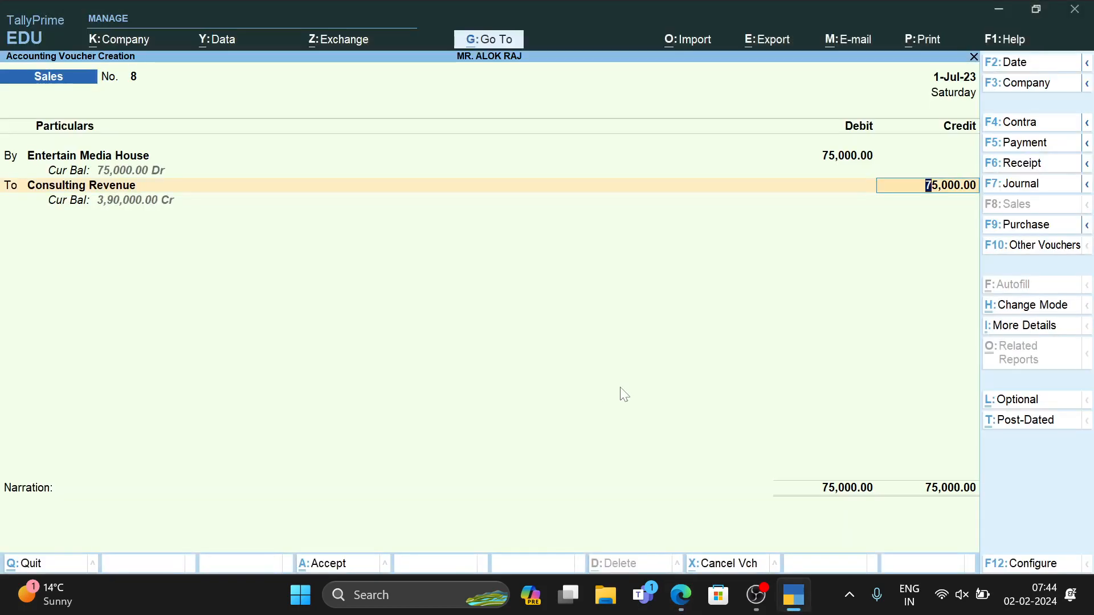
key("ctrl+a")
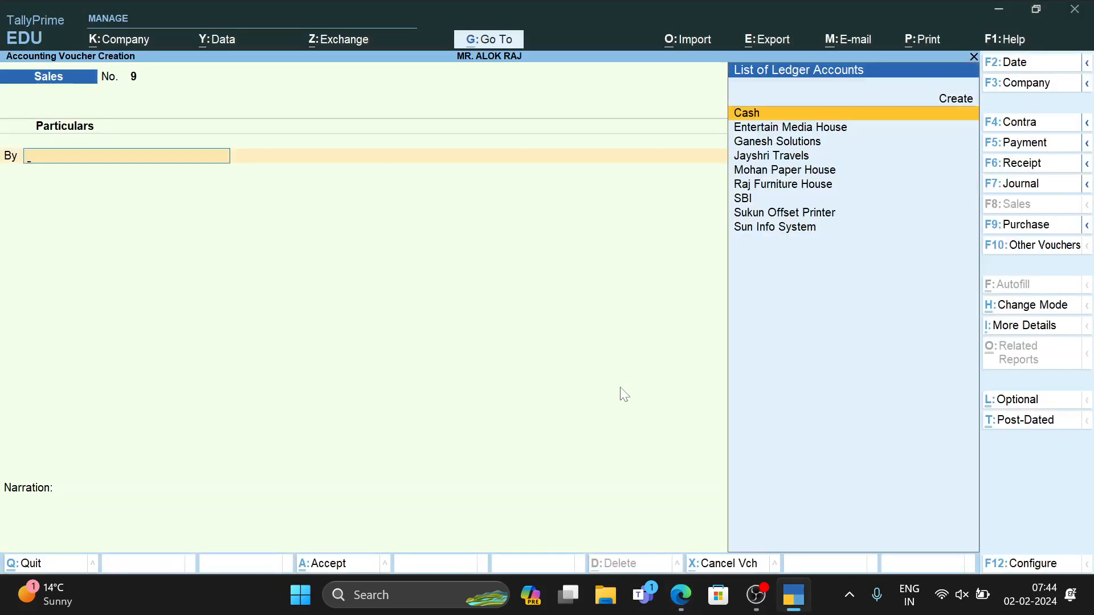
Read transaction 64 in the PDF, then start a TallyPrime payment voucher with Conveyance Expenses as the debit ledger
key("alt+Tab")
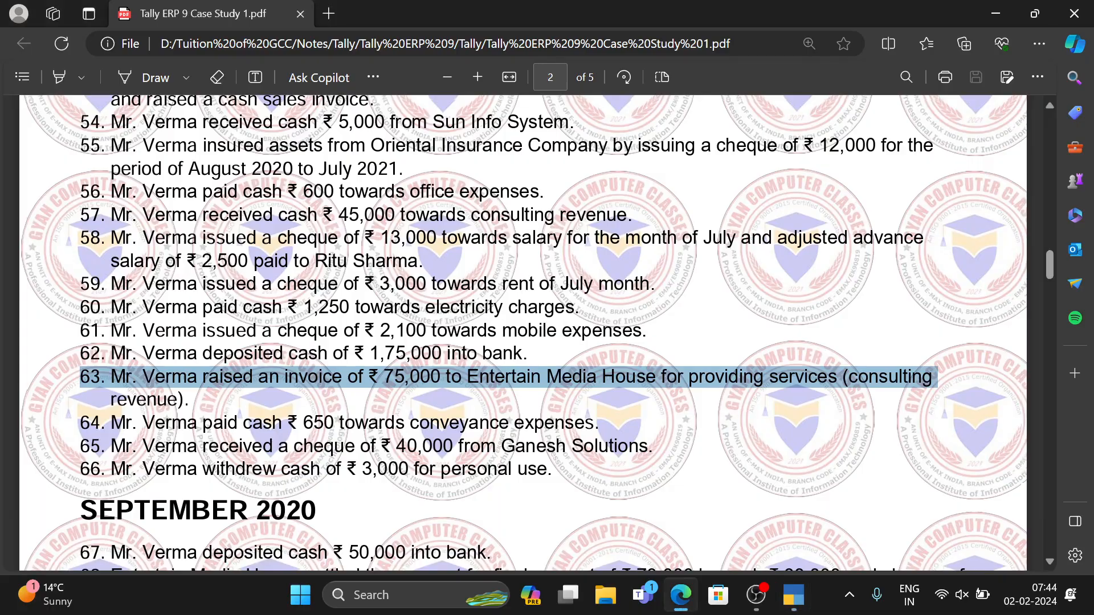
scroll(523, 332, "down", 1)
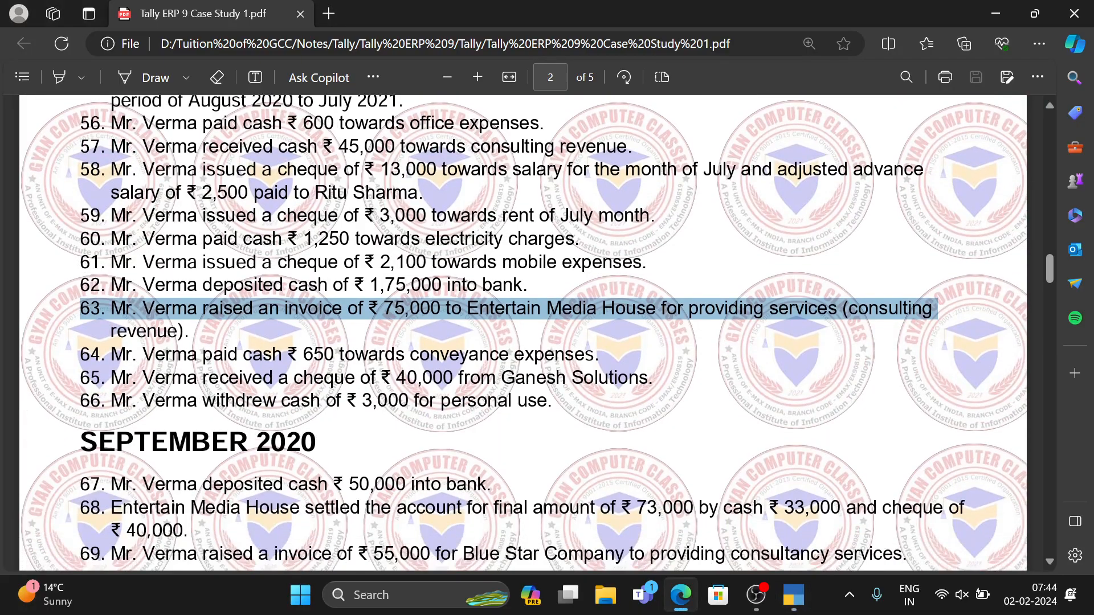
key("alt+Tab")
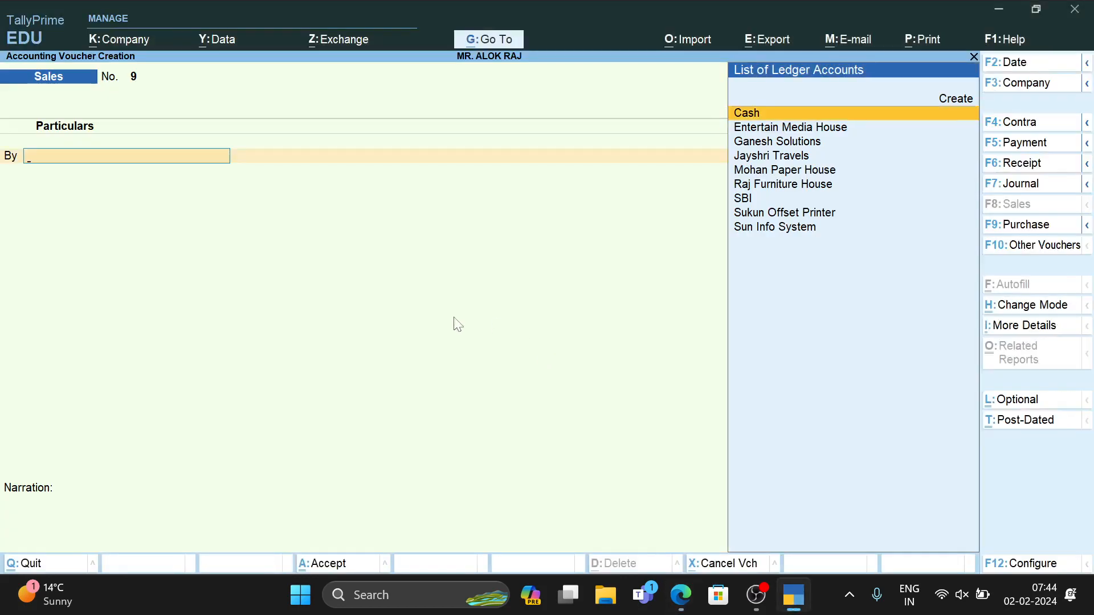
key("F5")
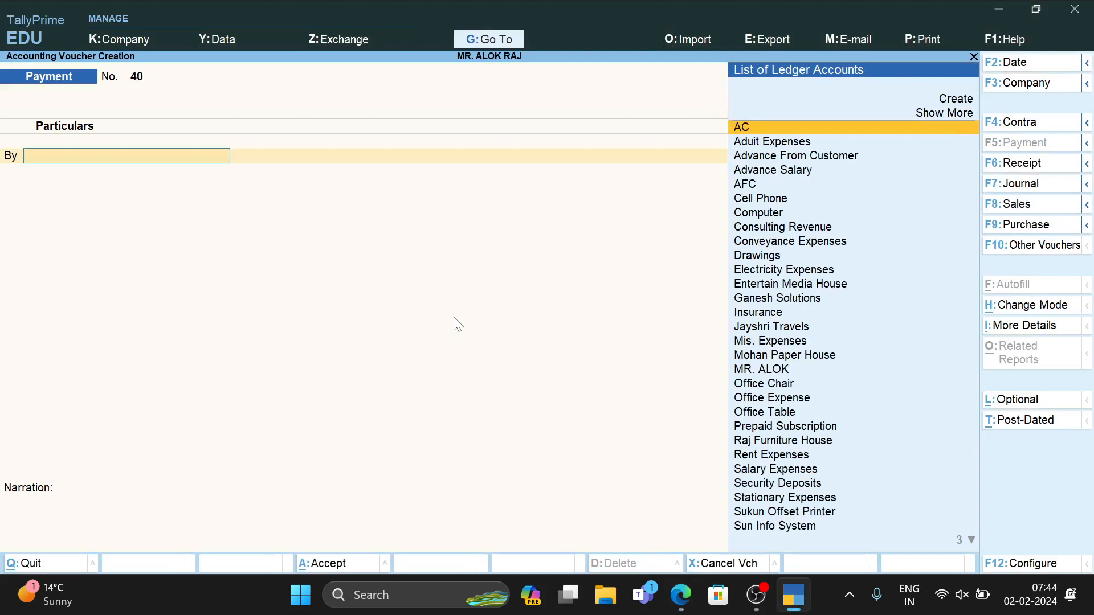
type("Con")
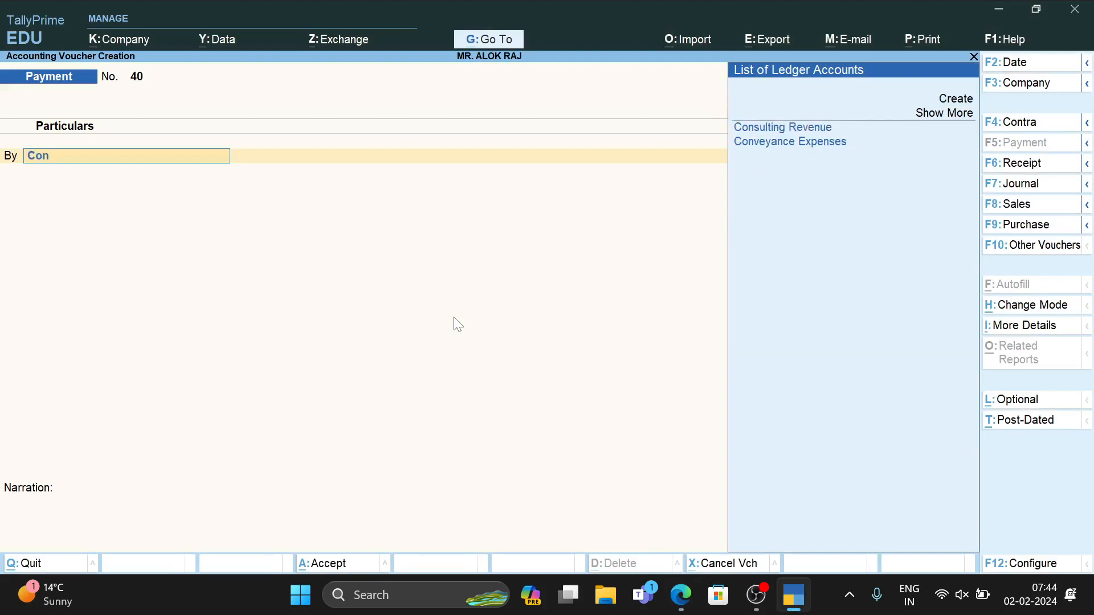
key("Down")
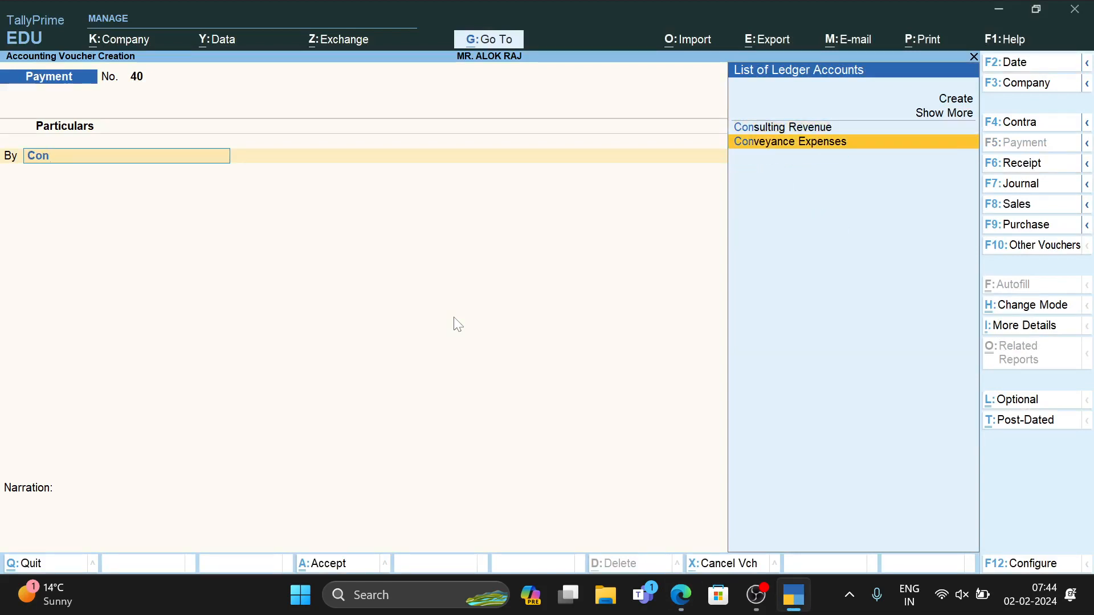
key("Return")
Check transaction 64's amount in the PDF, debit Conveyance Expenses 650, credit Cash and save the payment voucher
key("alt+Tab")
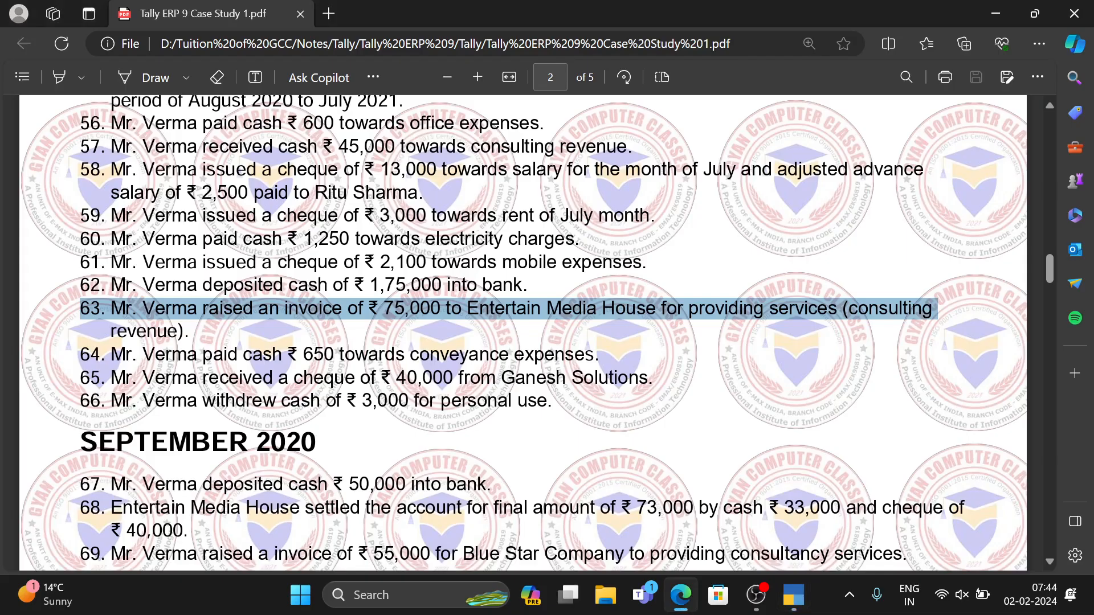
key("alt+Tab")
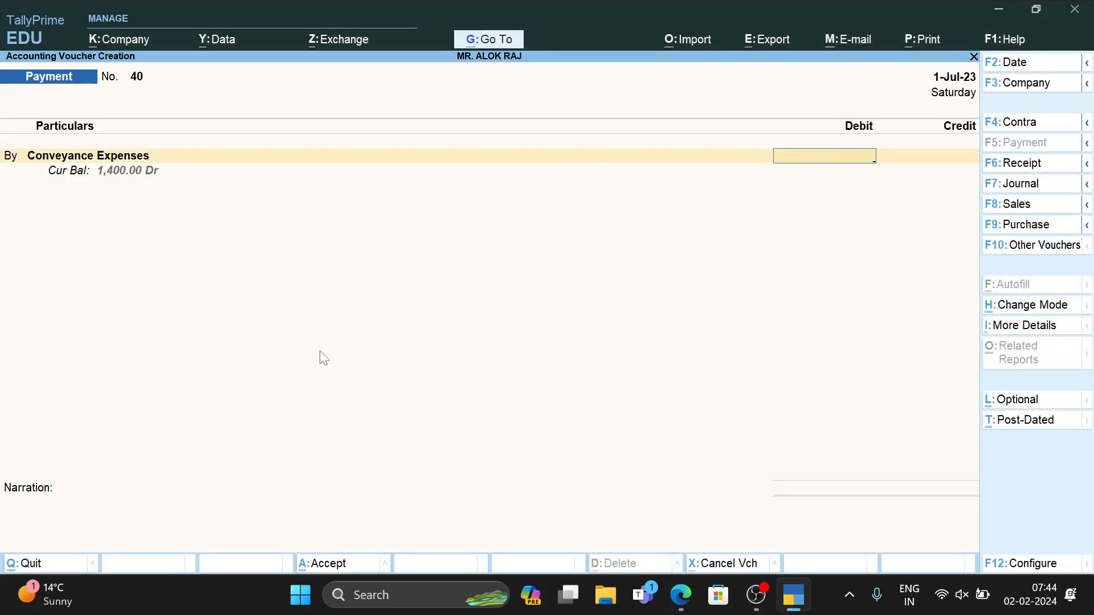
type("650")
key("Return")
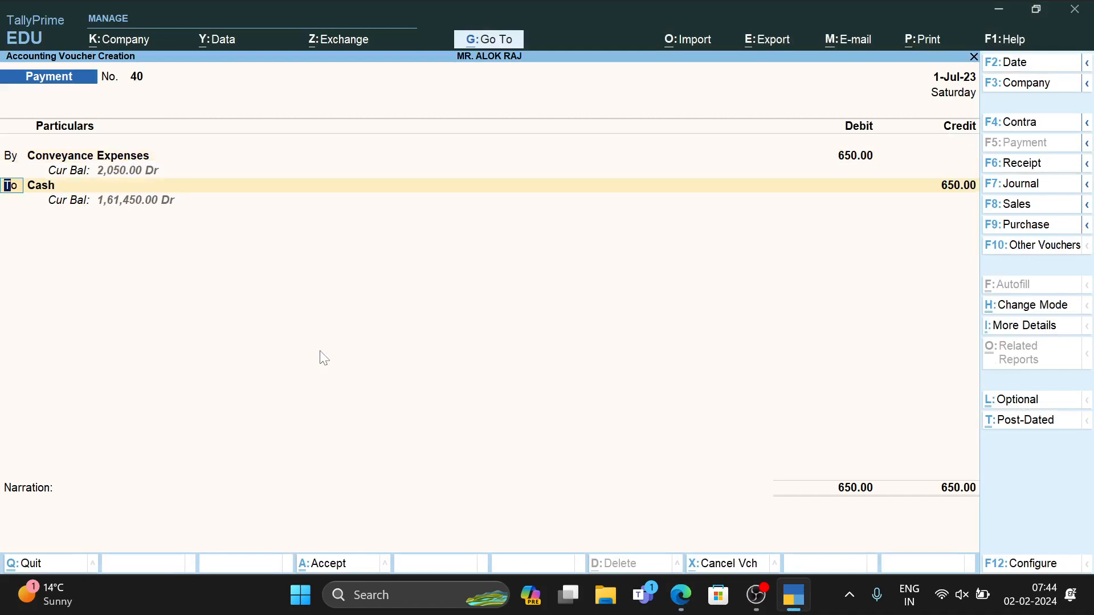
key("Return")
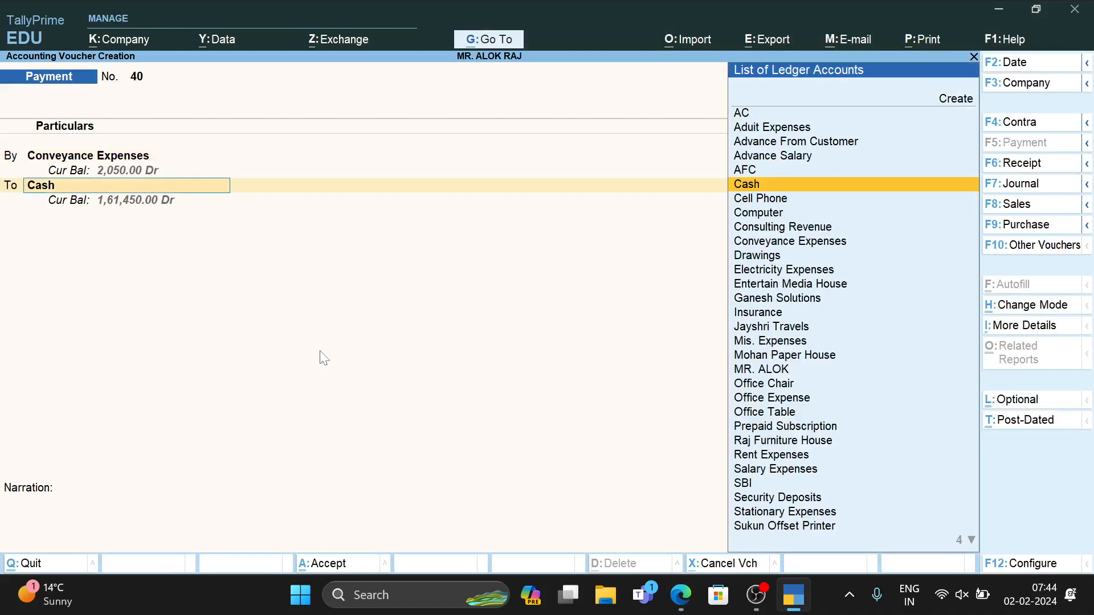
key("ctrl+a")
Read transaction 65 in the PDF, then start a TallyPrime receipt voucher with Ganesh Solutions as the credit ledger
key("alt+Tab")
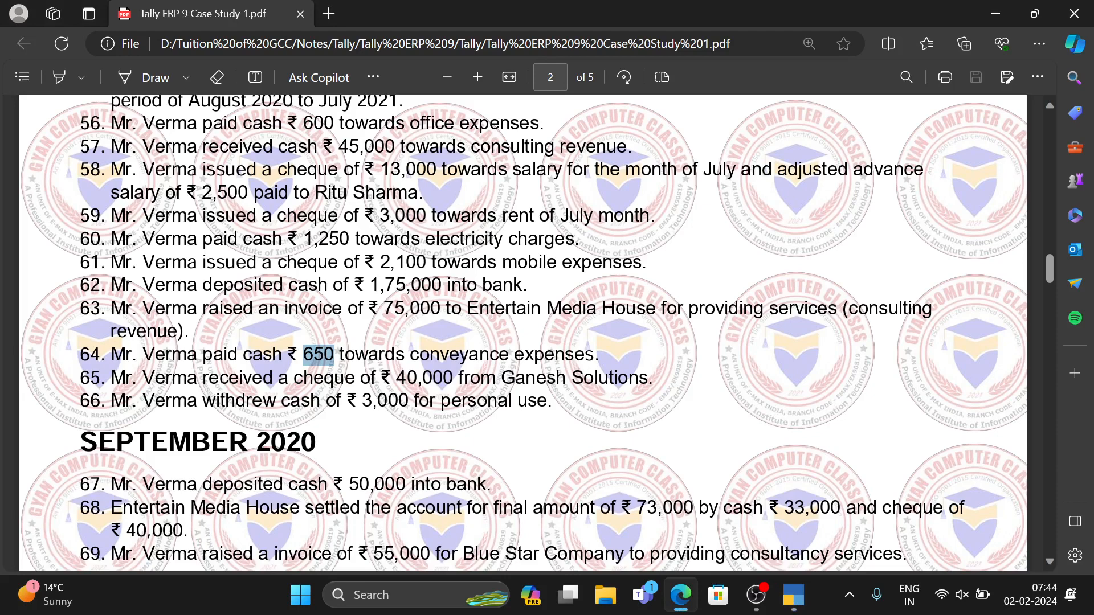
key("alt+Tab")
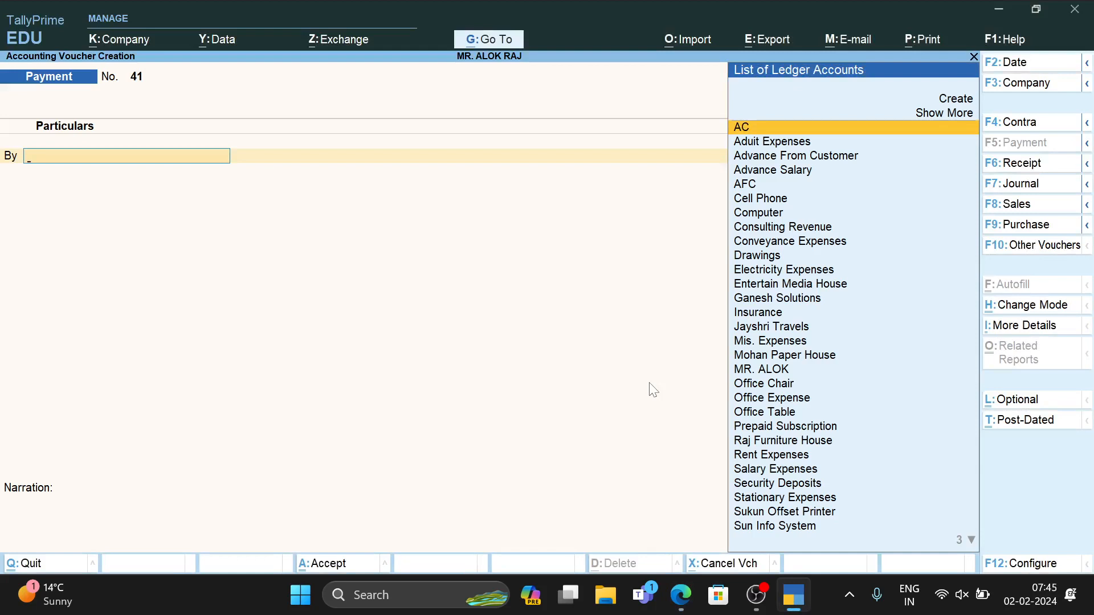
key("F6")
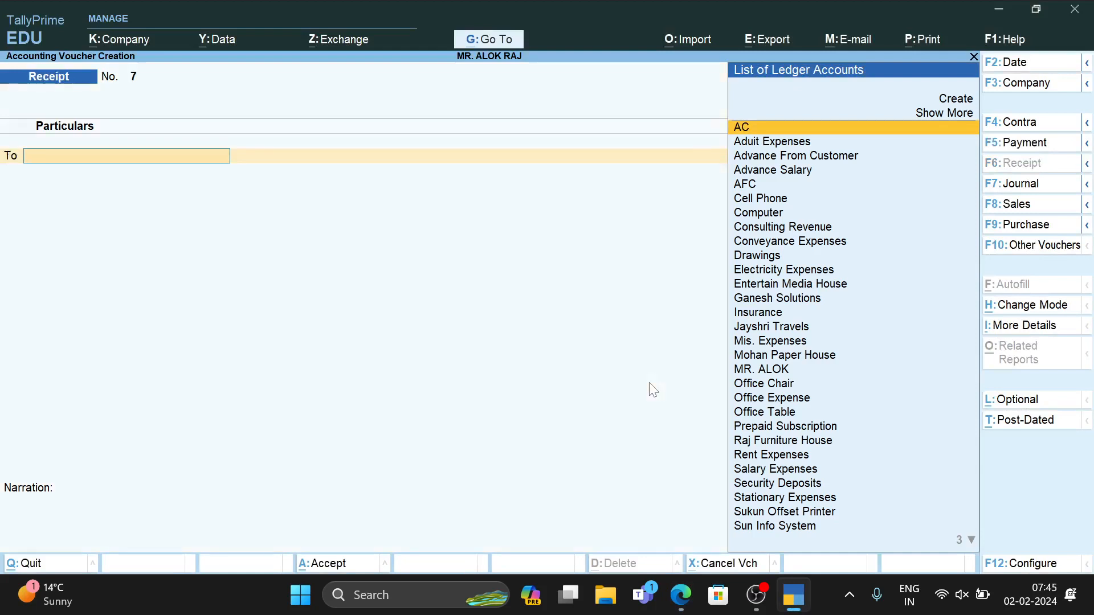
type("Ga")
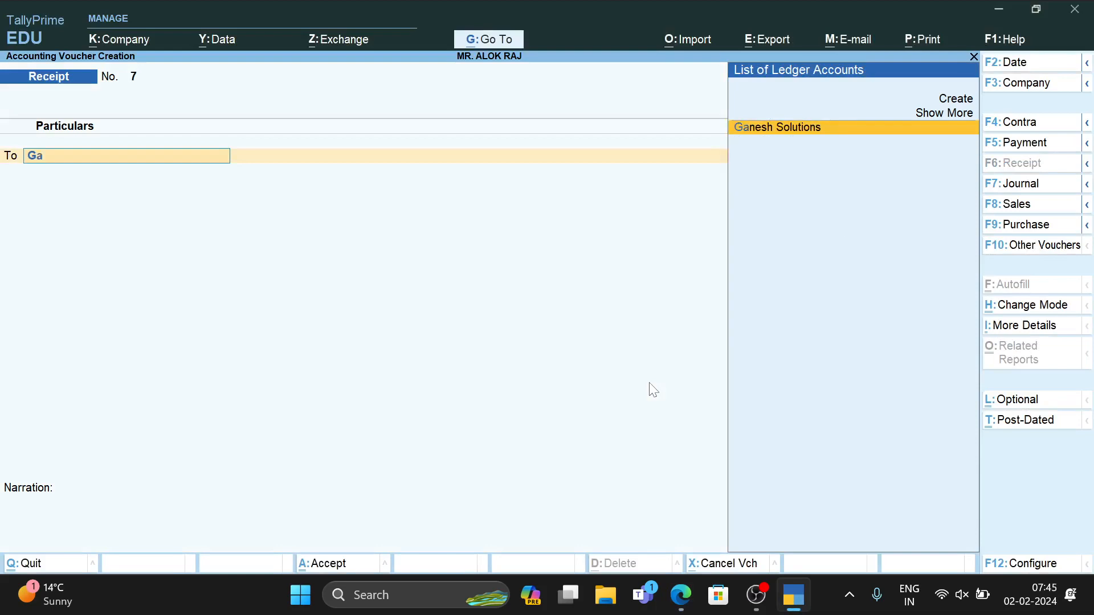
key("Return")
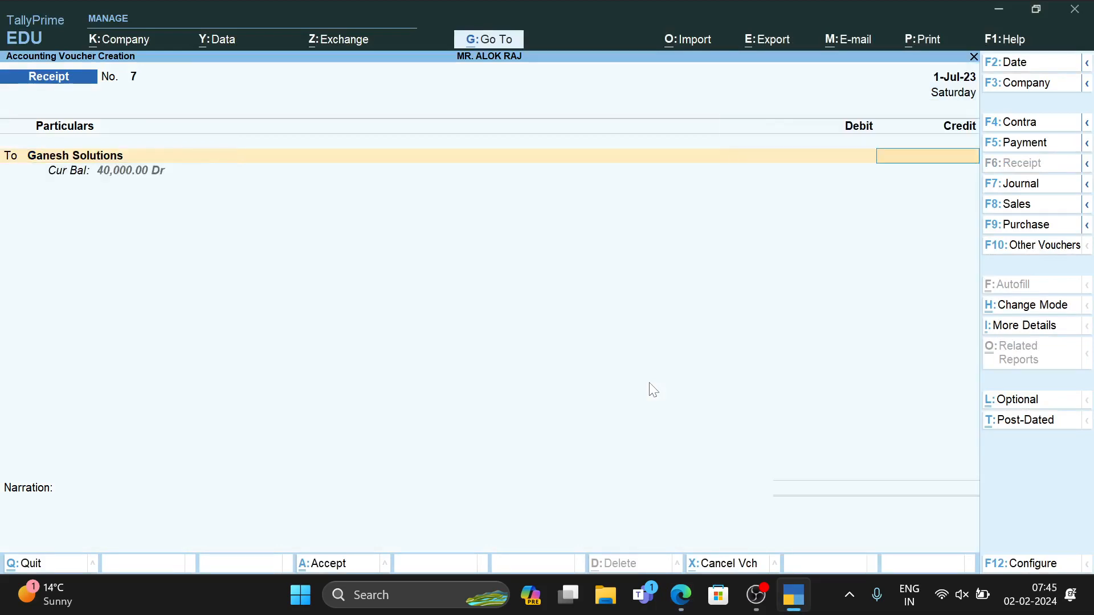
Check transaction 65's amount in the PDF, credit Ganesh Solutions 40,000, debit SBI and save the receipt voucher
key("alt+Tab")
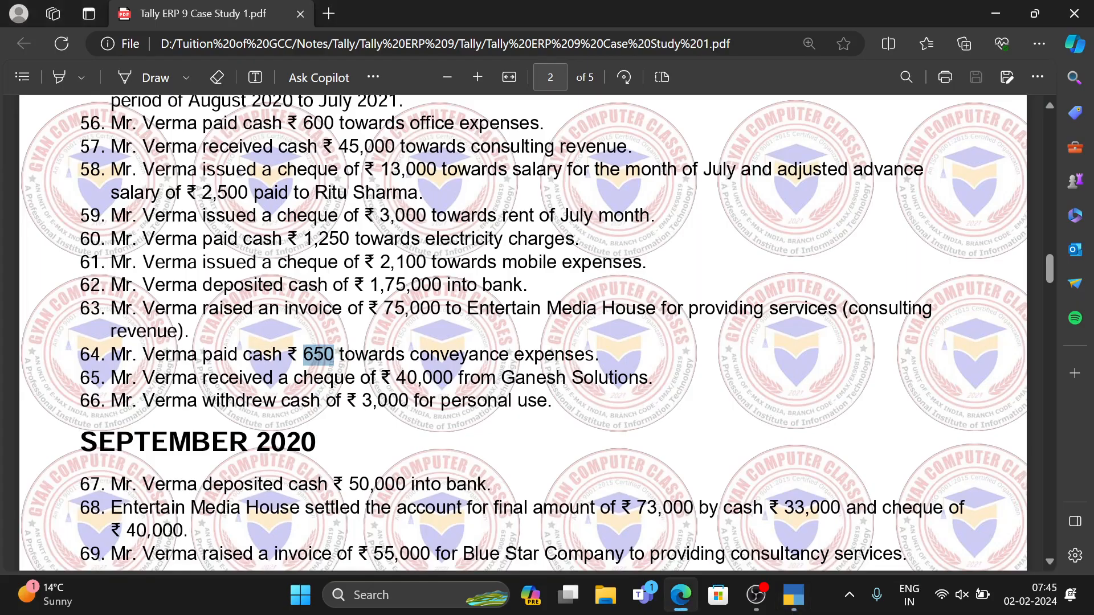
key("alt+Tab")
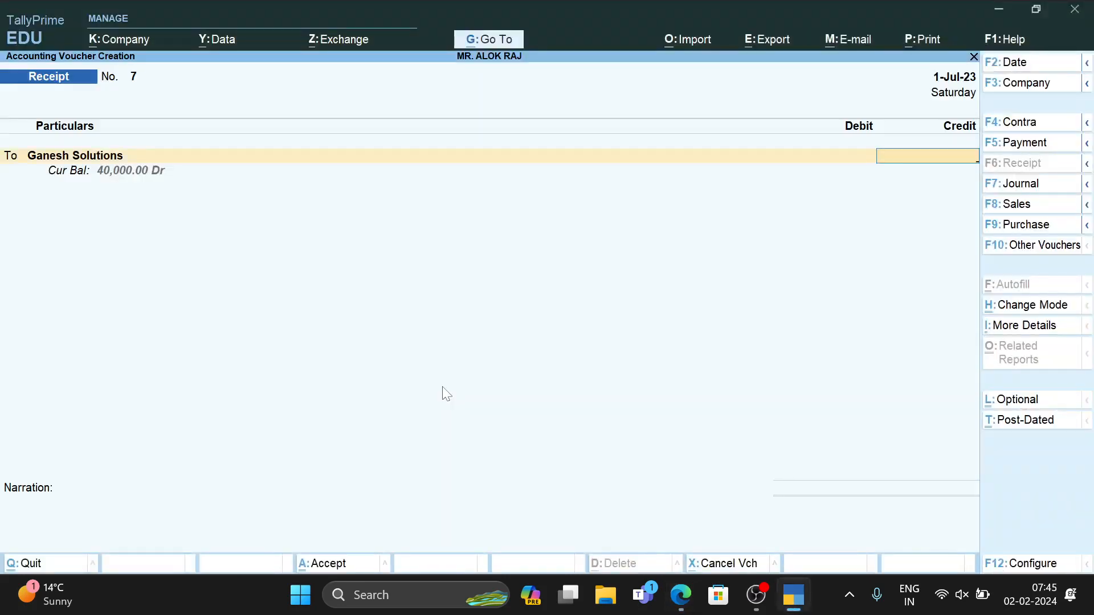
type("40,000")
key("Return")
key("Return")
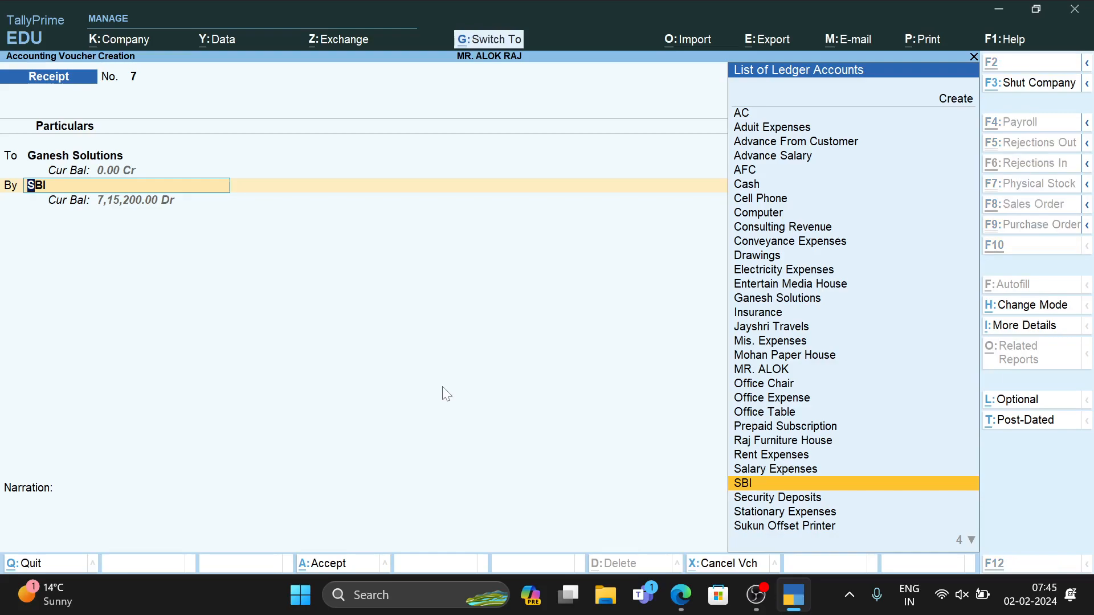
key("ctrl+a")
Read transaction 66 in the PDF, then start a TallyPrime payment voucher with Drawings as the debit ledger
key("alt+Tab")
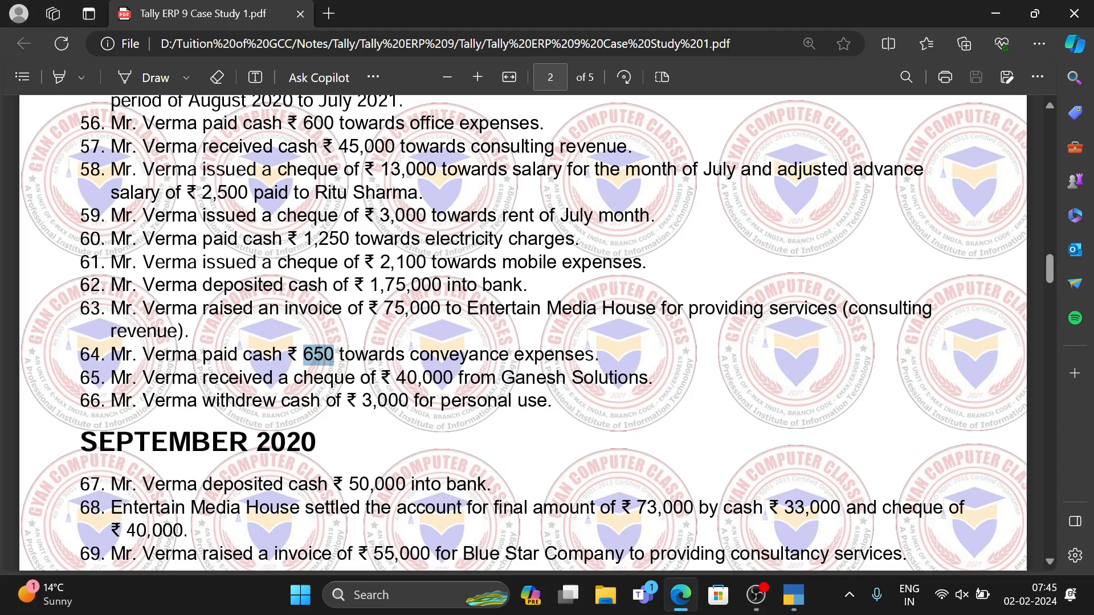
key("alt+Tab")
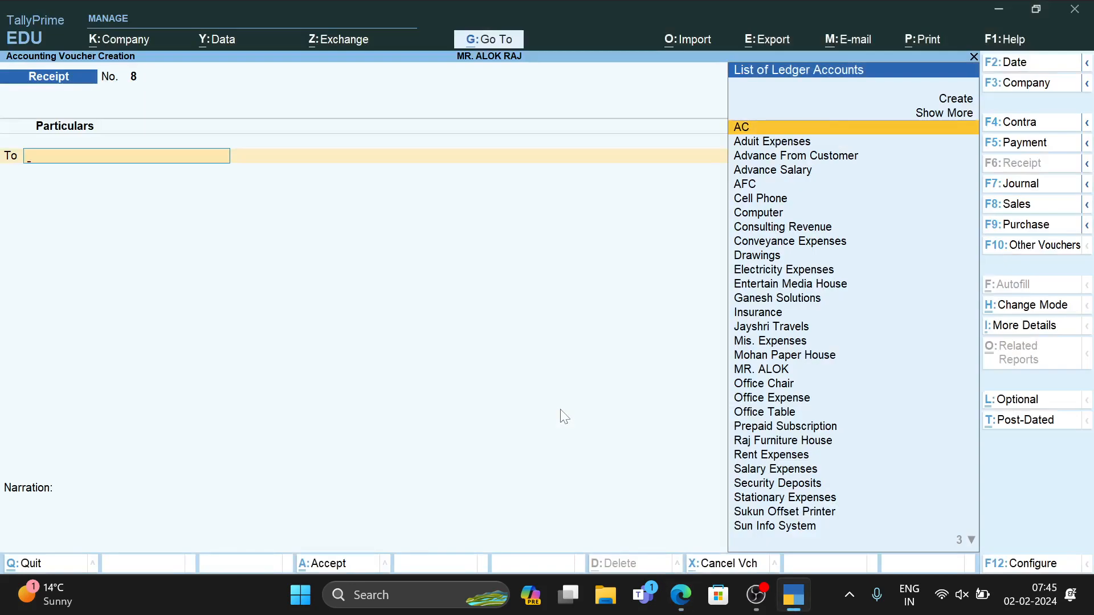
type("D")
key("BackSpace")
key("ctrl")
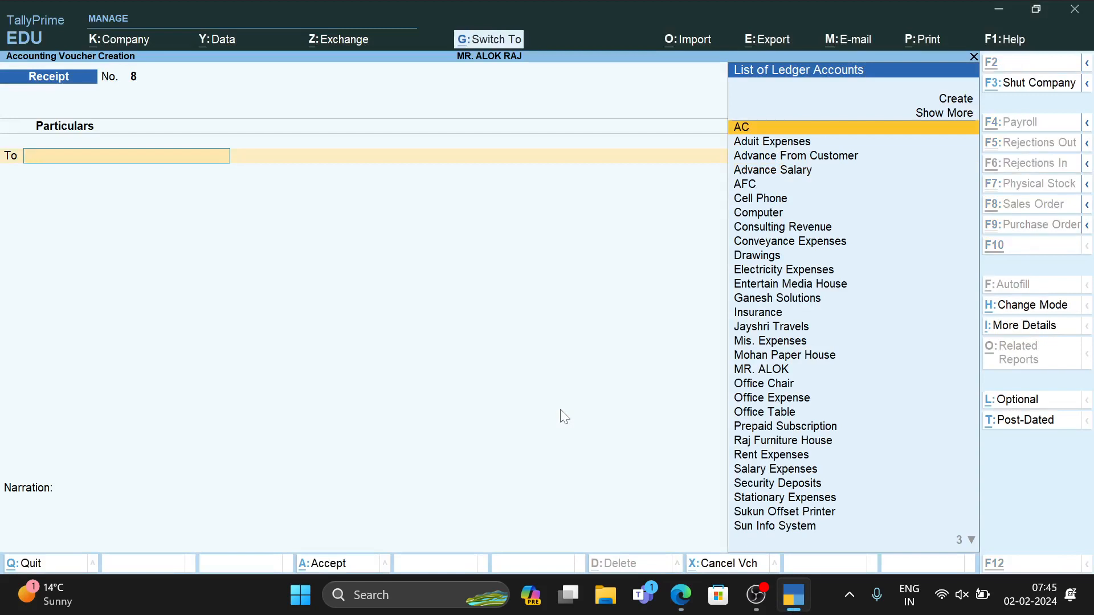
key("F5")
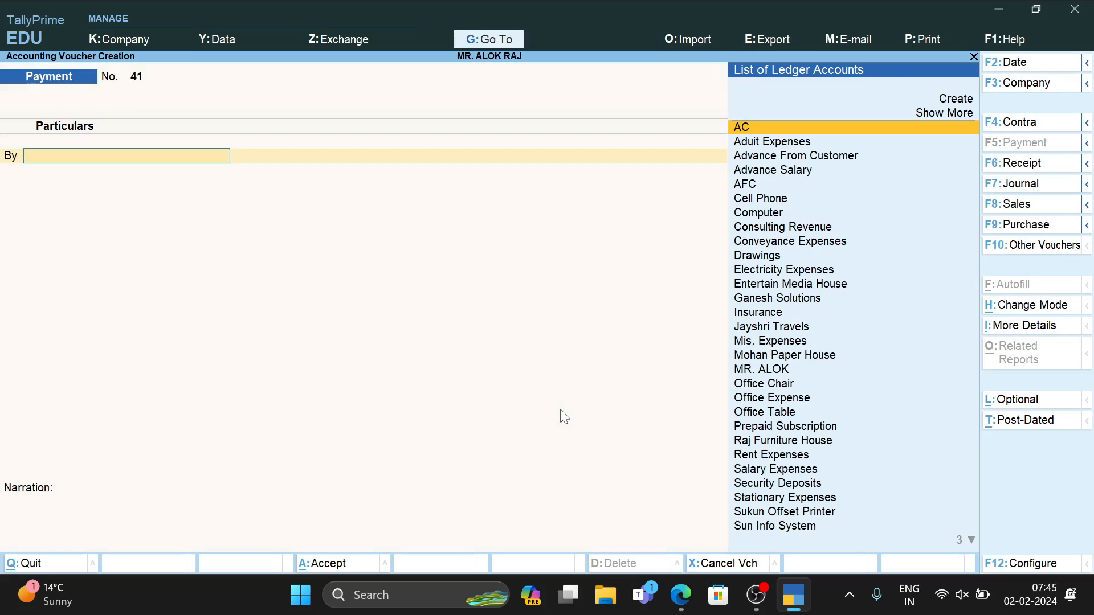
type("Dra")
key("Return")
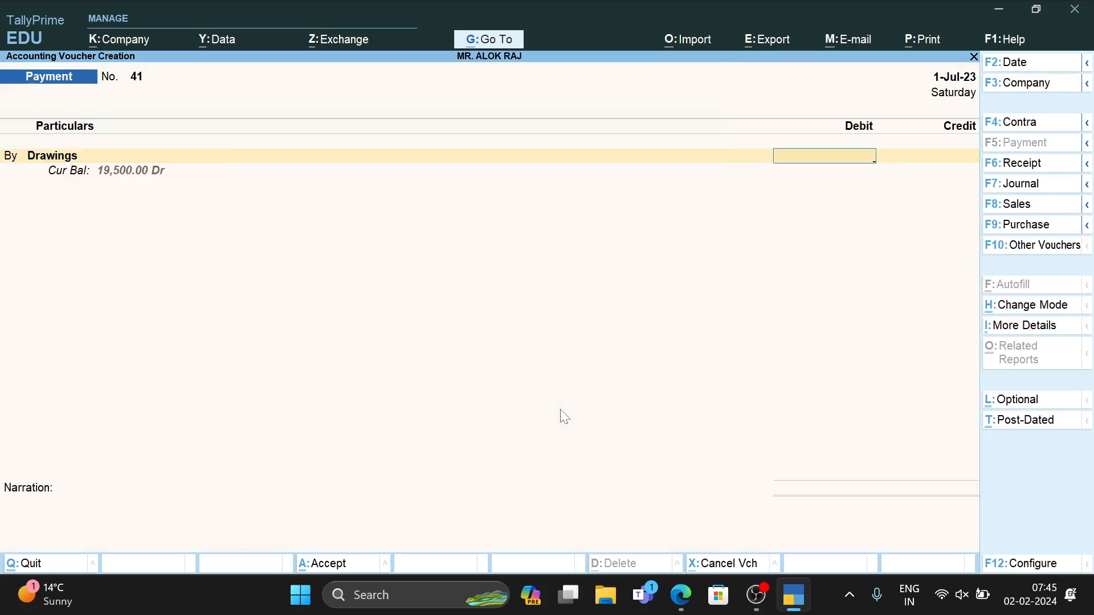
Debit Drawings 3,000, credit Cash instead of SBI and save the payment voucher
type("3000")
key("Return")
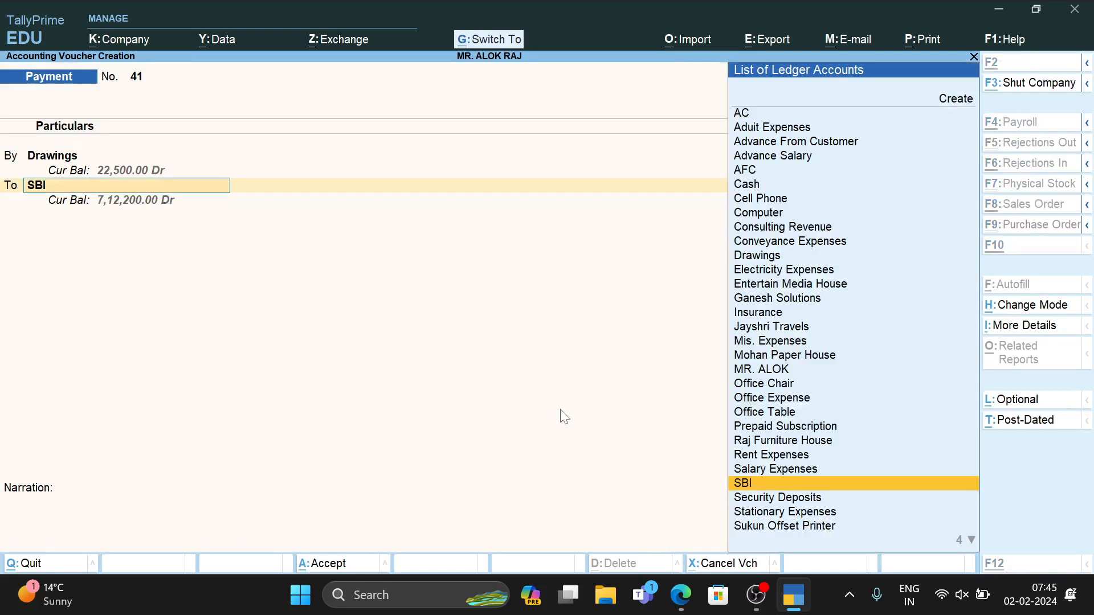
type("Cash")
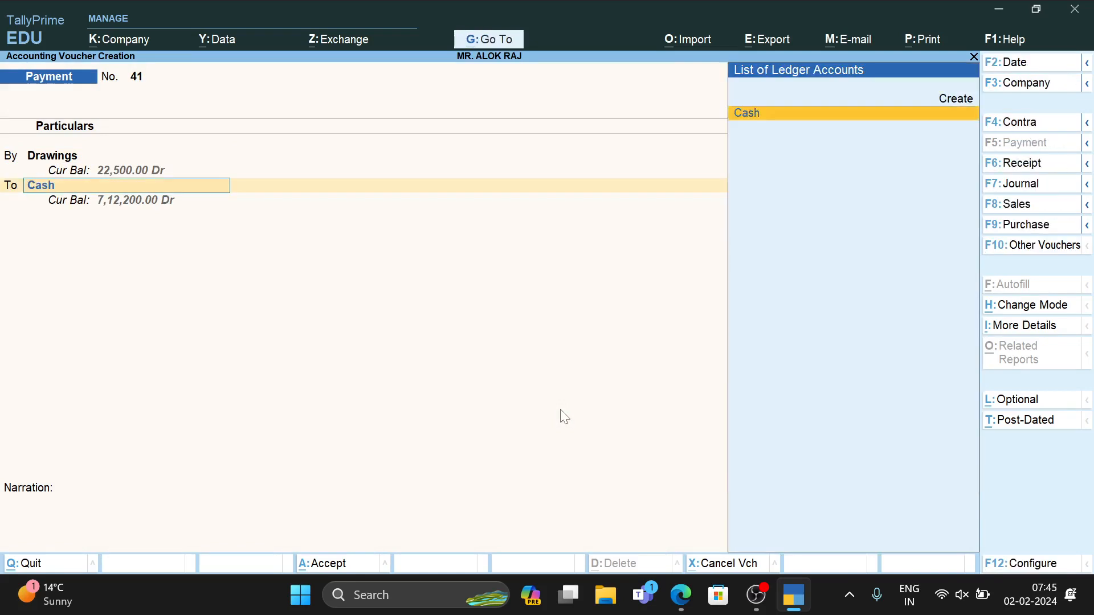
key("Return")
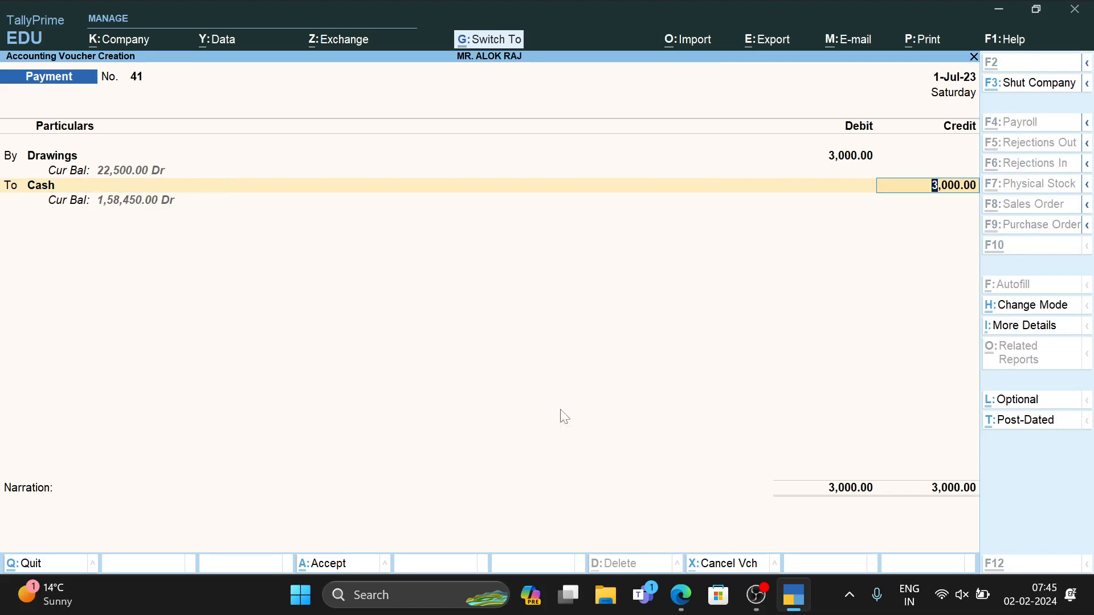
key("Return")
Look back over the August 2020 transactions in the PDF up to number 66 and return to TallyPrime
key("alt+Tab")
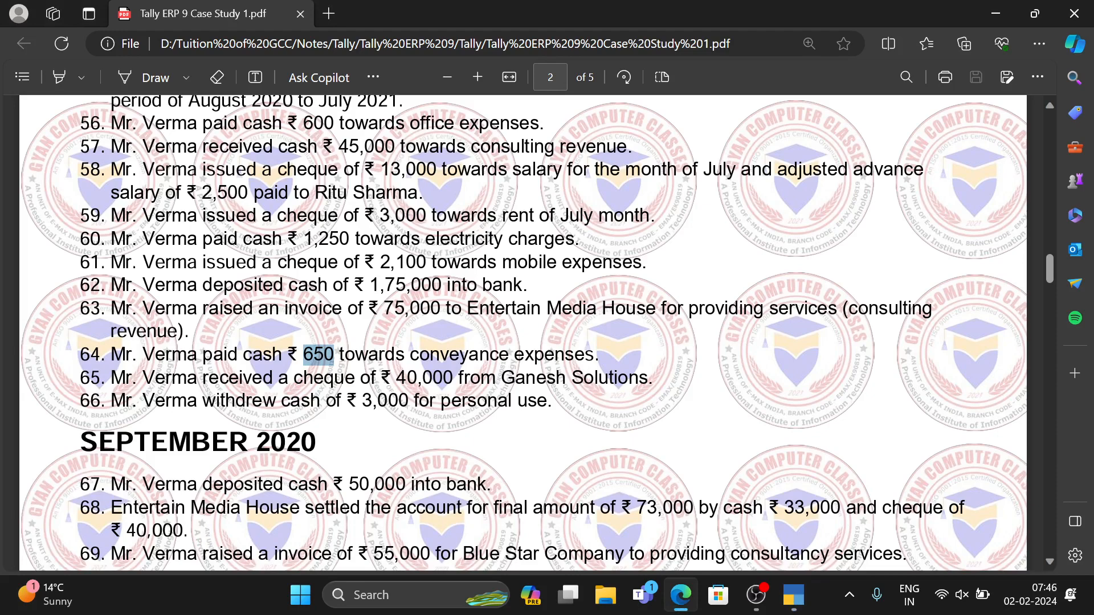
scroll(523, 333, "up", 4)
scroll(523, 334, "down", 2)
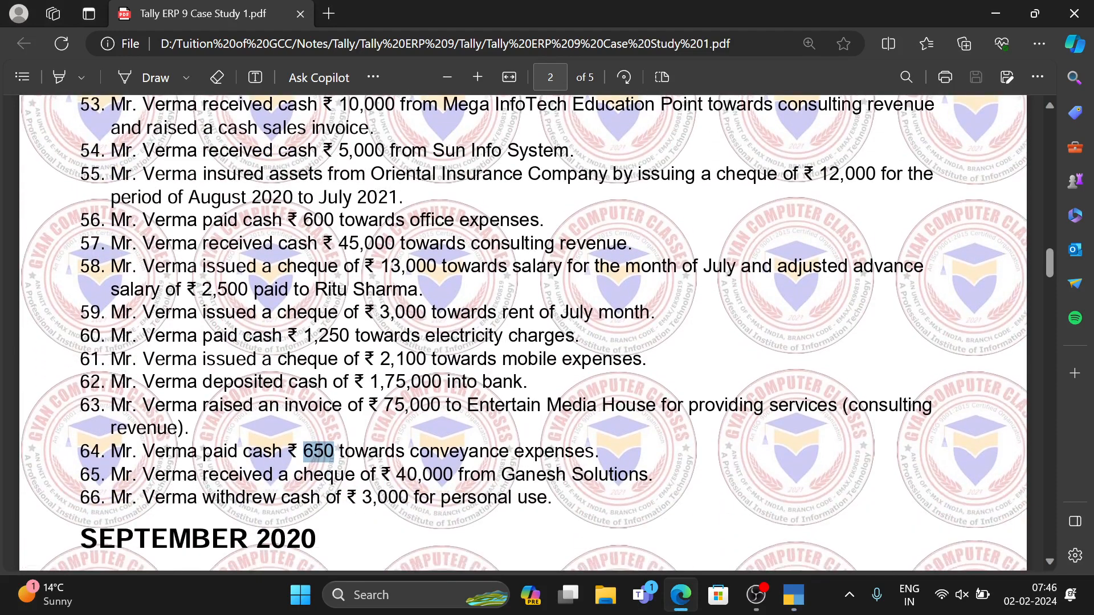
key("alt+Tab")
key("alt+Tab")
key("alt+Tab")
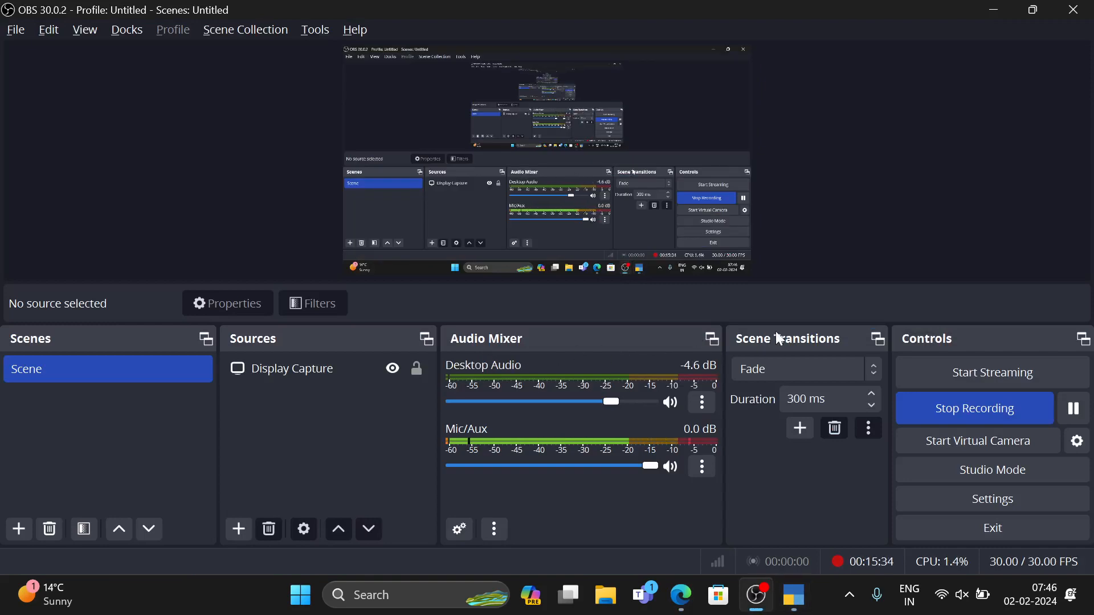
key("alt+Tab")
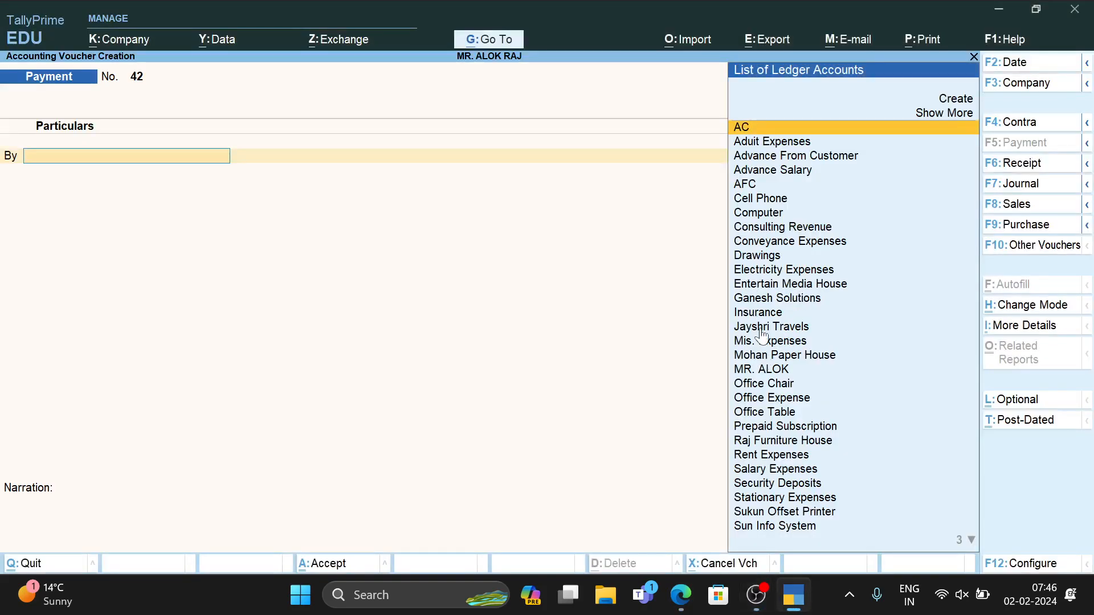
Leave voucher entry, review the Day Book and the Balance Sheet, and switch to OBS
key("Escape")
key("y")
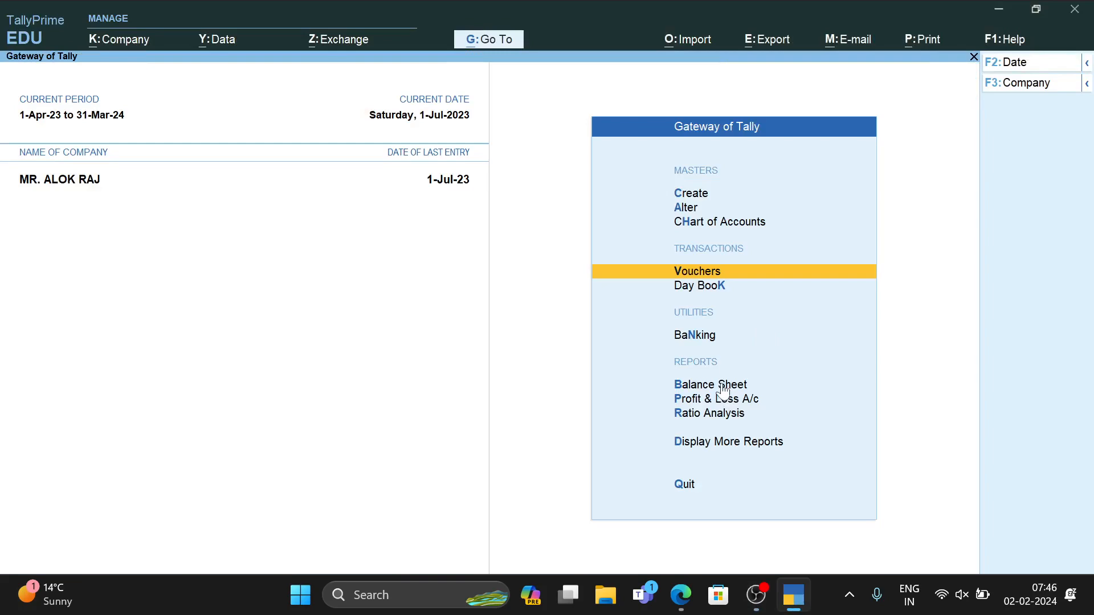
left_click(697, 286)
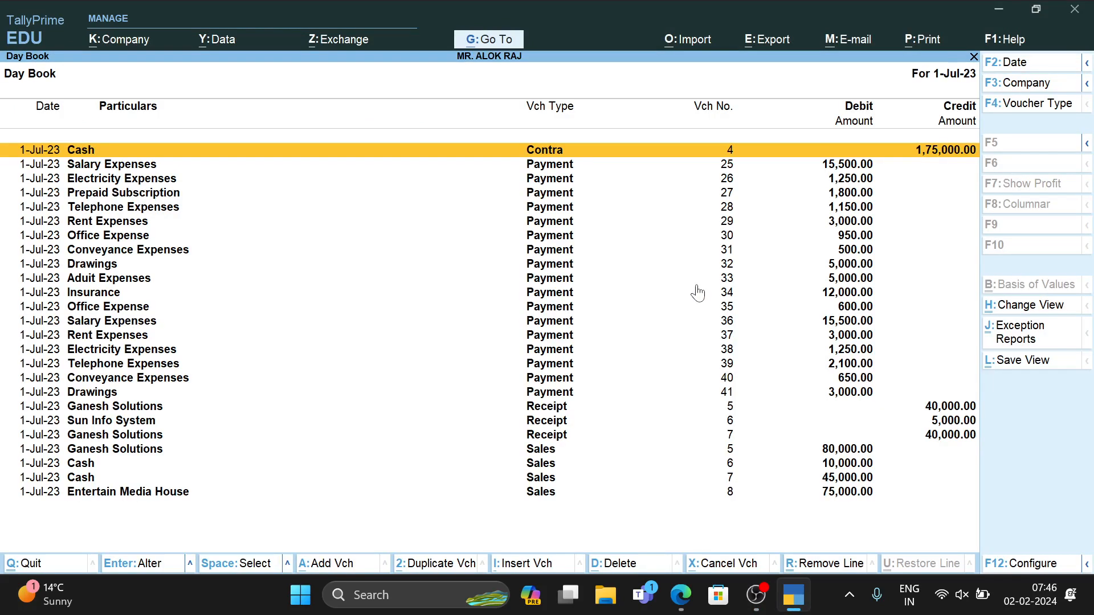
key("Escape")
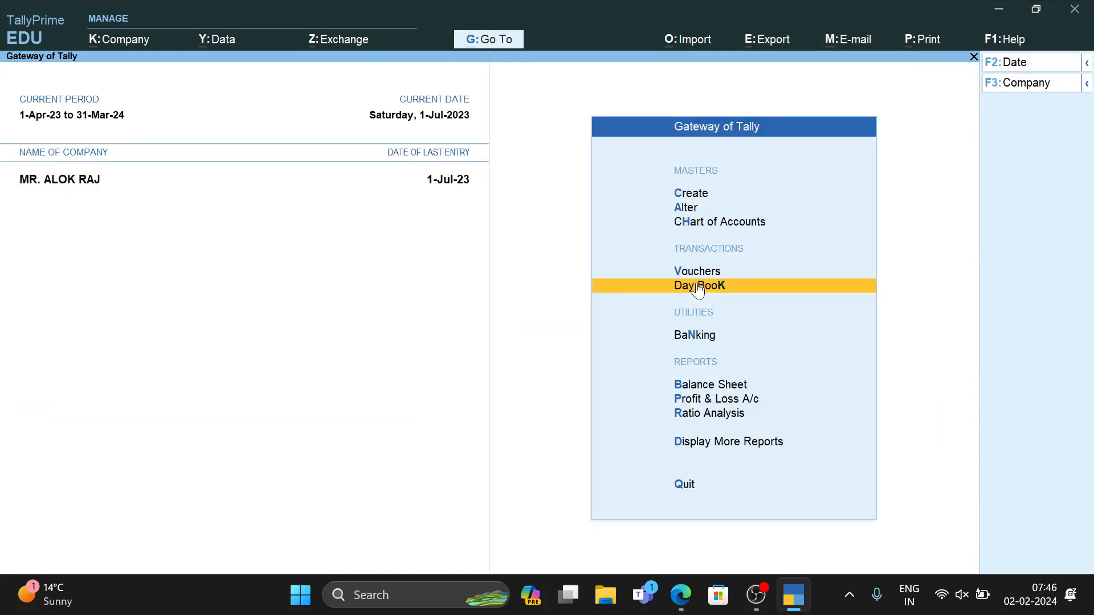
left_click(703, 391)
key("Escape")
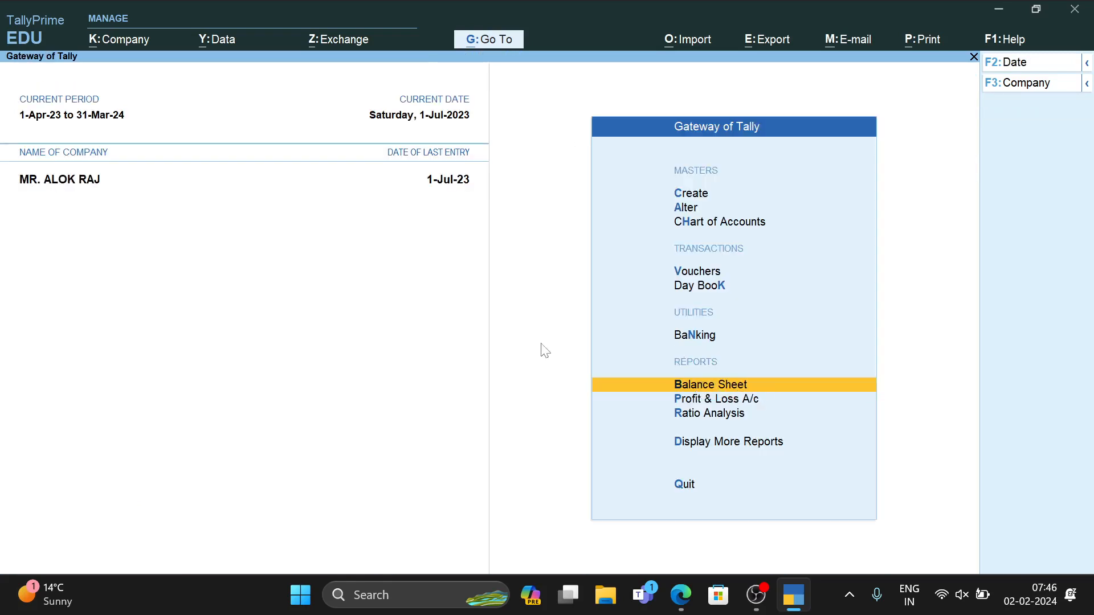
key("alt+Tab")
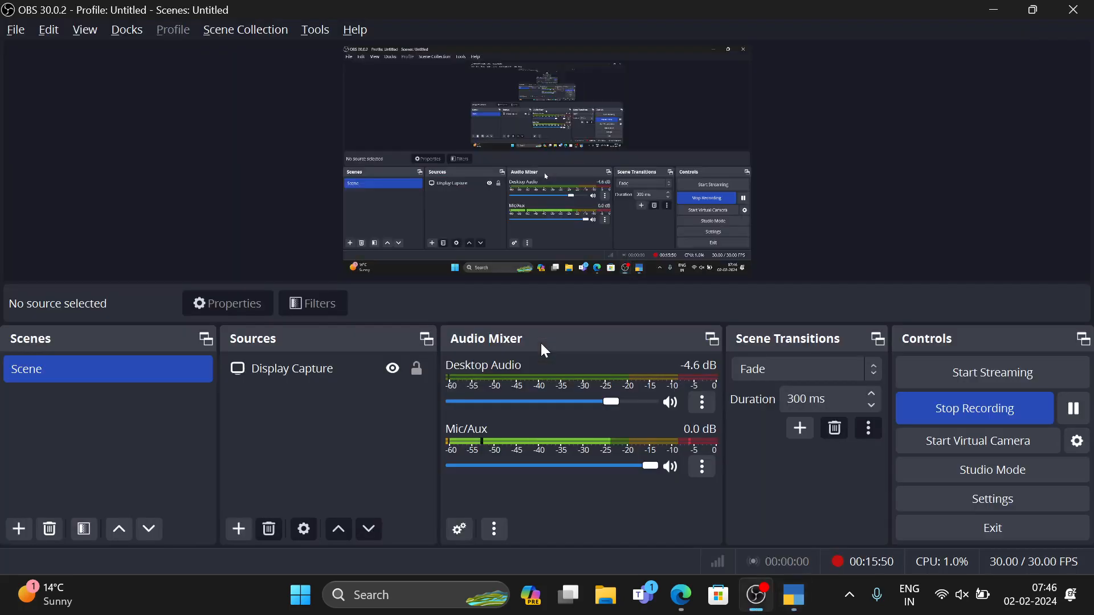